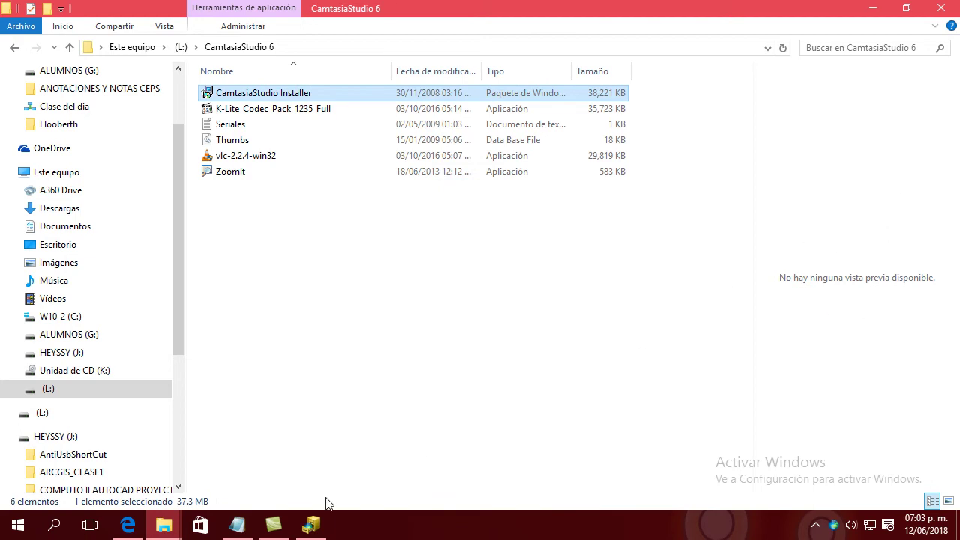
# - Switch to ArcCatalog and start a new folder connection under Folder Connections
pyautogui.click(314, 525)
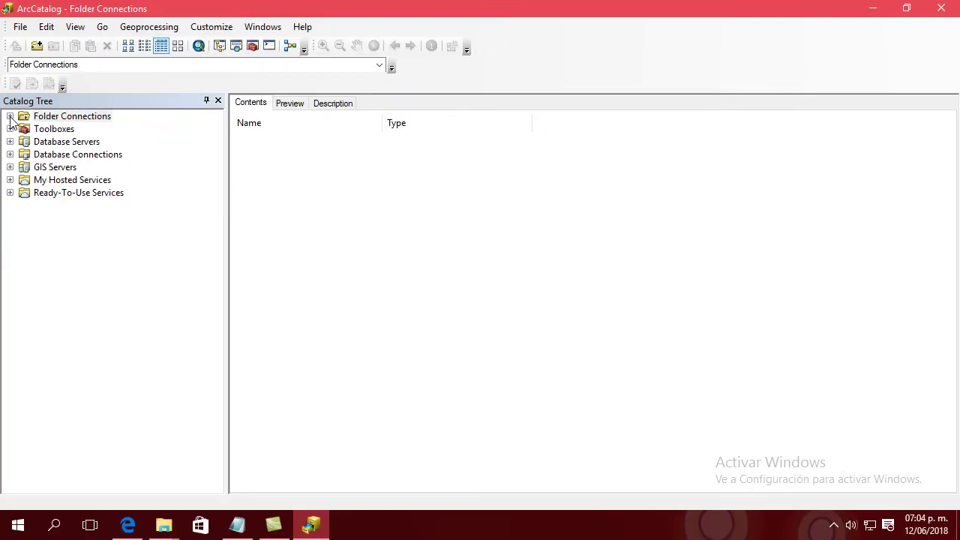
pyautogui.click(9, 117)
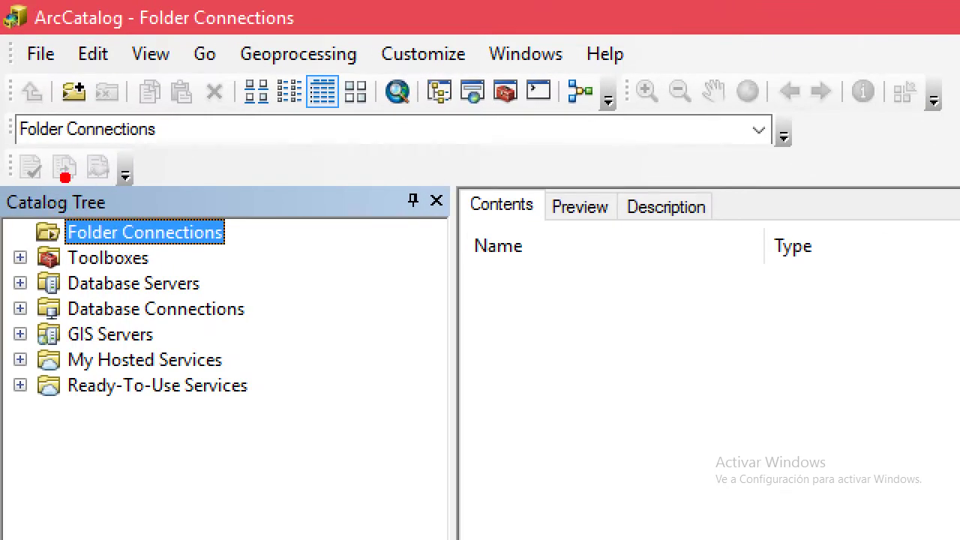
pyautogui.click(60, 84)
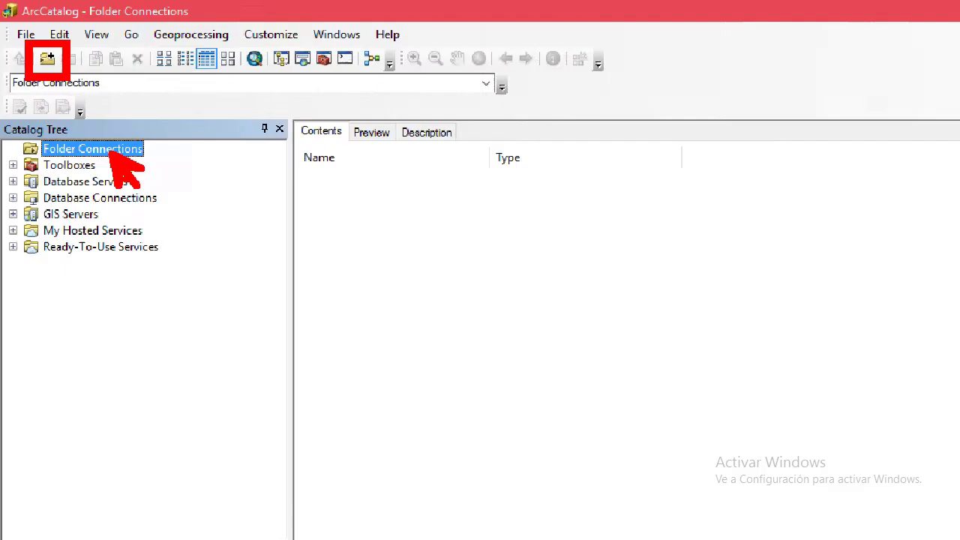
pyautogui.click(63, 119)
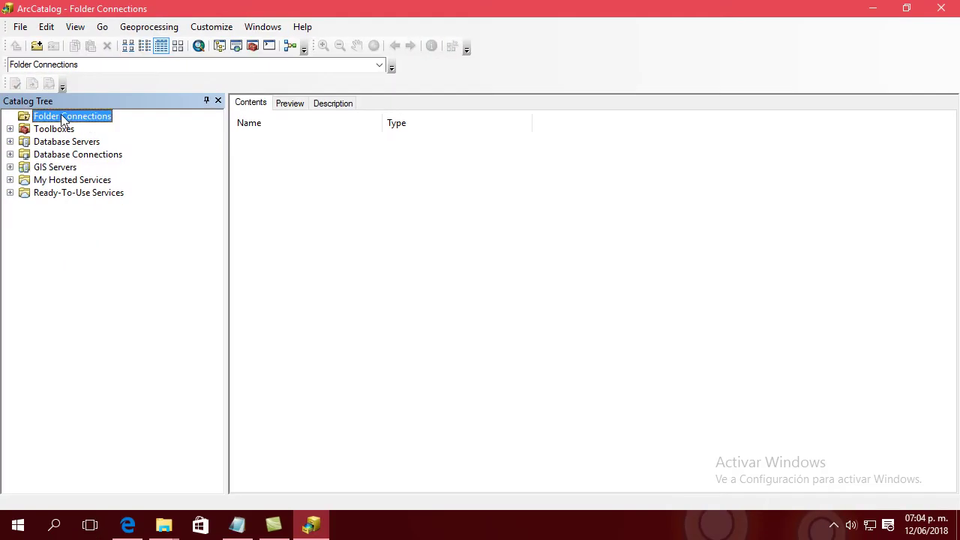
pyautogui.rightClick(63, 120)
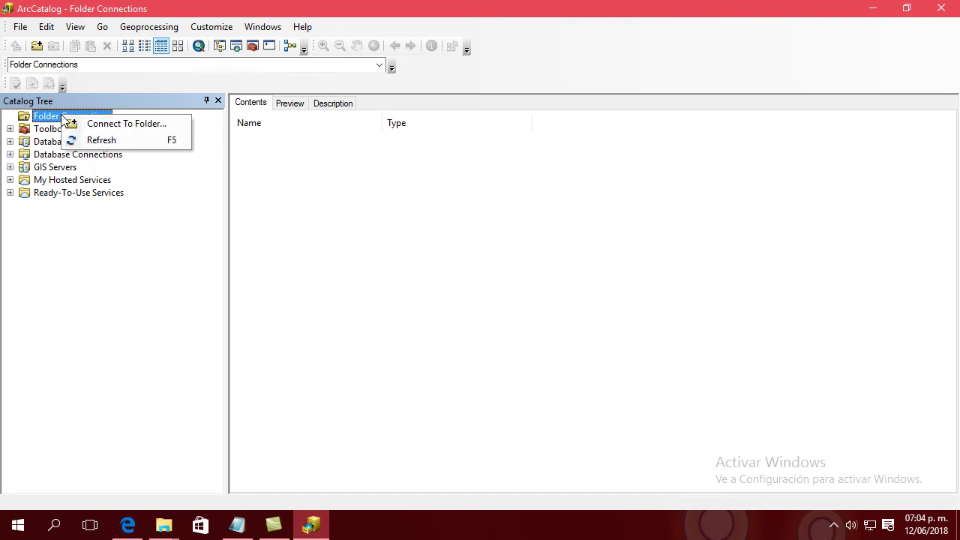
pyautogui.click(126, 130)
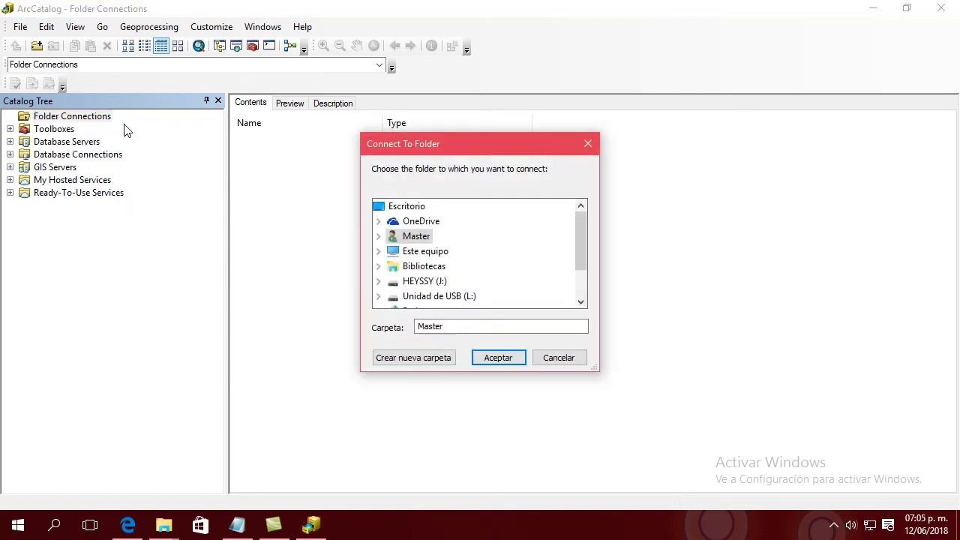
# - Connect to the PERU_PROVINCIAS folder on drive ALUMNOS (G:) and expand the new connection in the catalog tree
pyautogui.moveTo(467, 145); pyautogui.dragTo(461, 72)
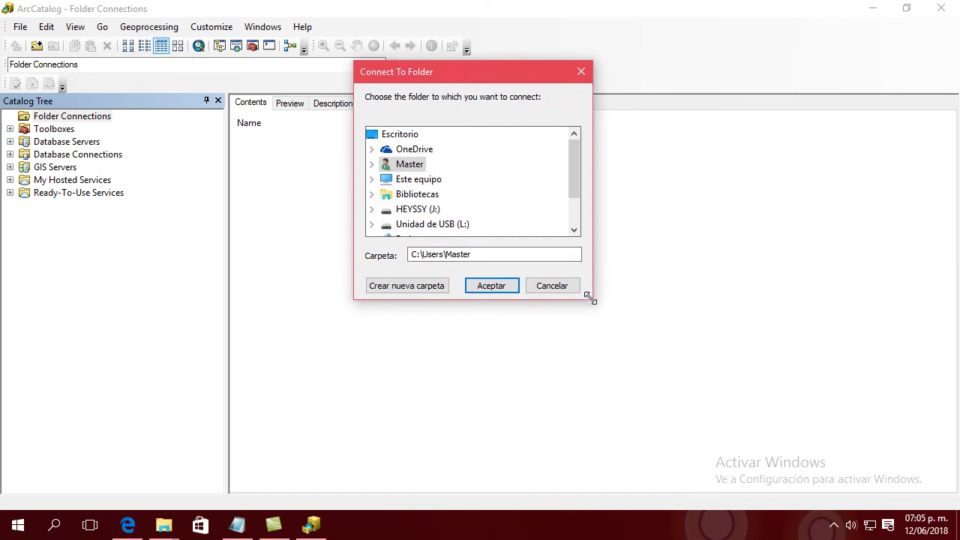
pyautogui.moveTo(589, 297); pyautogui.dragTo(603, 358)
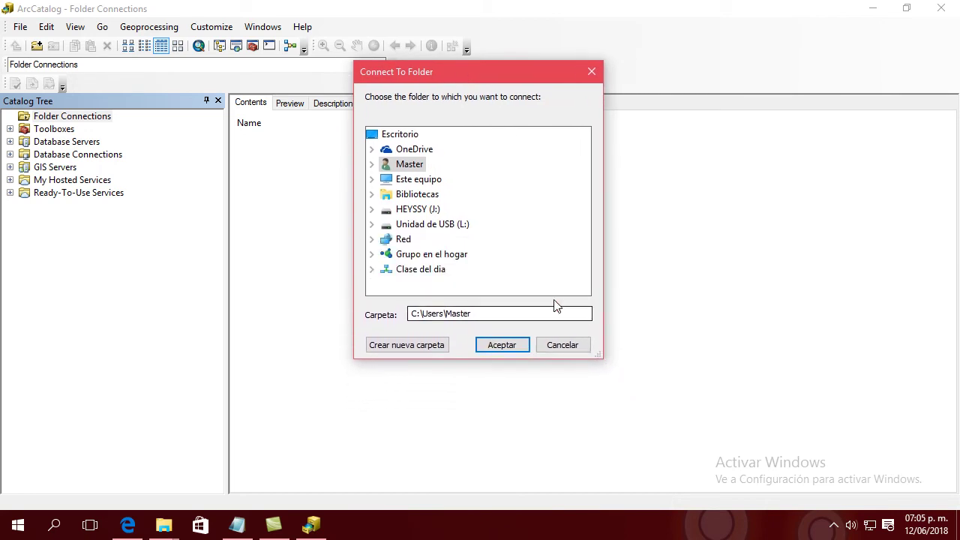
pyautogui.click(372, 180)
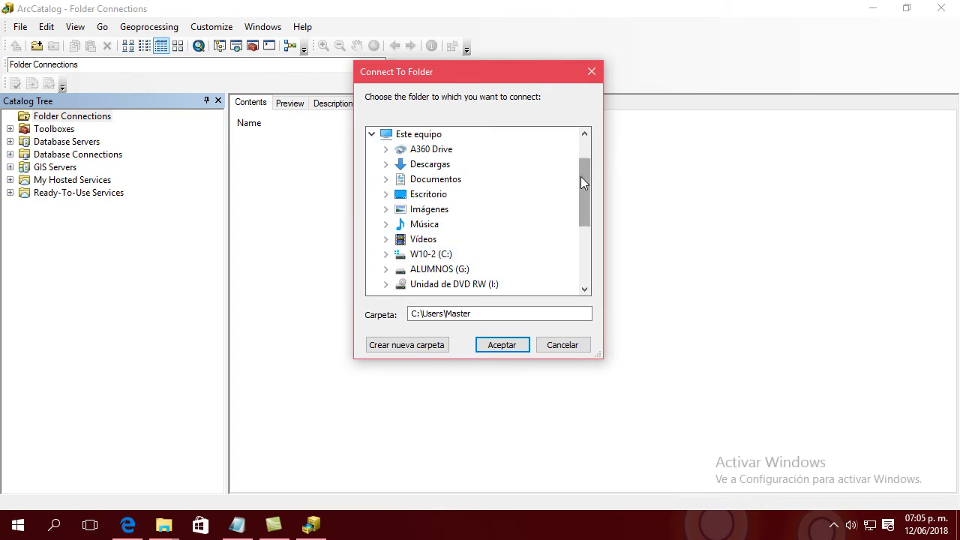
pyautogui.moveTo(583, 180); pyautogui.dragTo(583, 215)
pyautogui.doubleClick(444, 183)
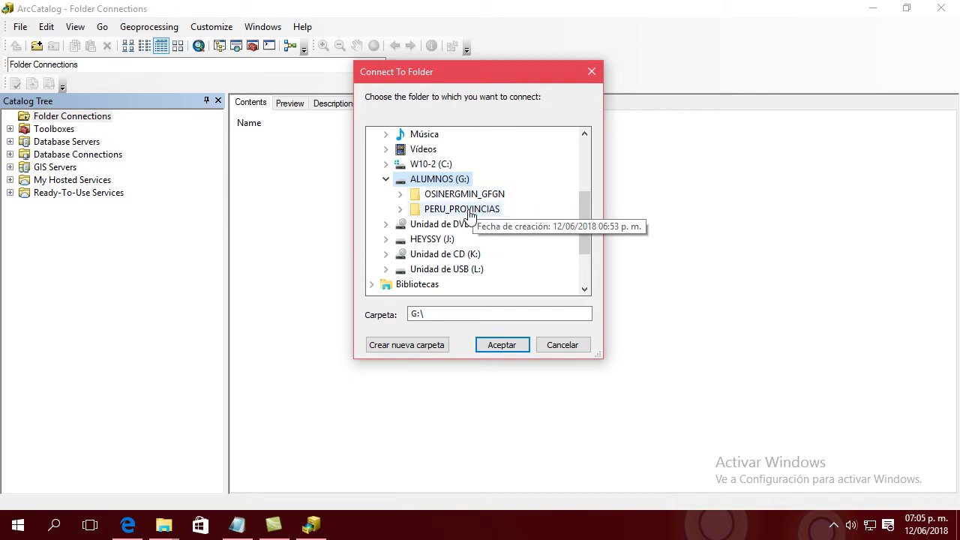
pyautogui.click(470, 212)
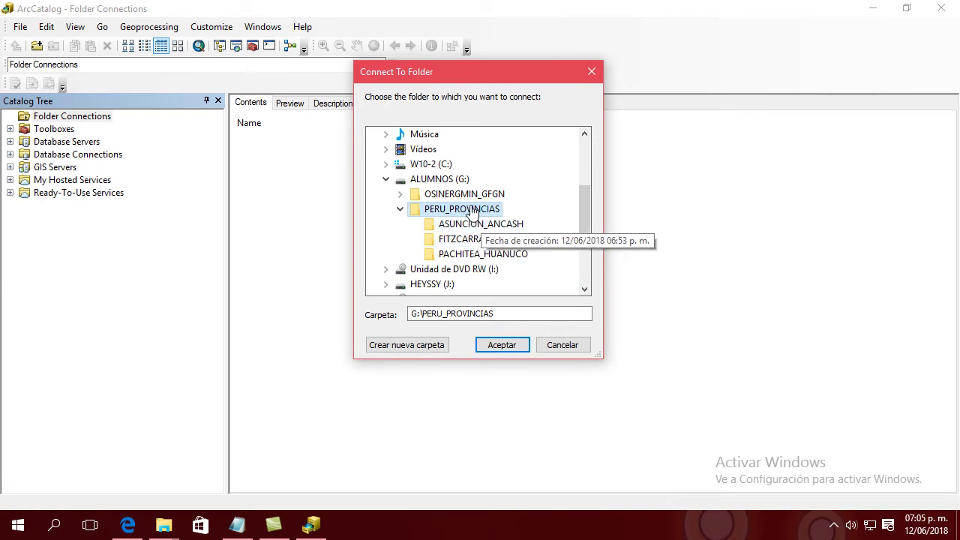
pyautogui.click(501, 345)
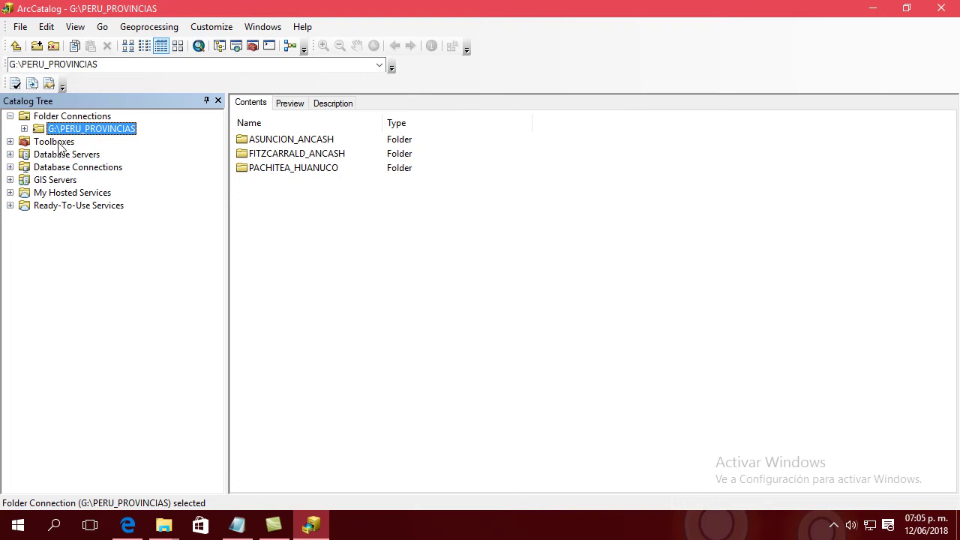
pyautogui.click(24, 129)
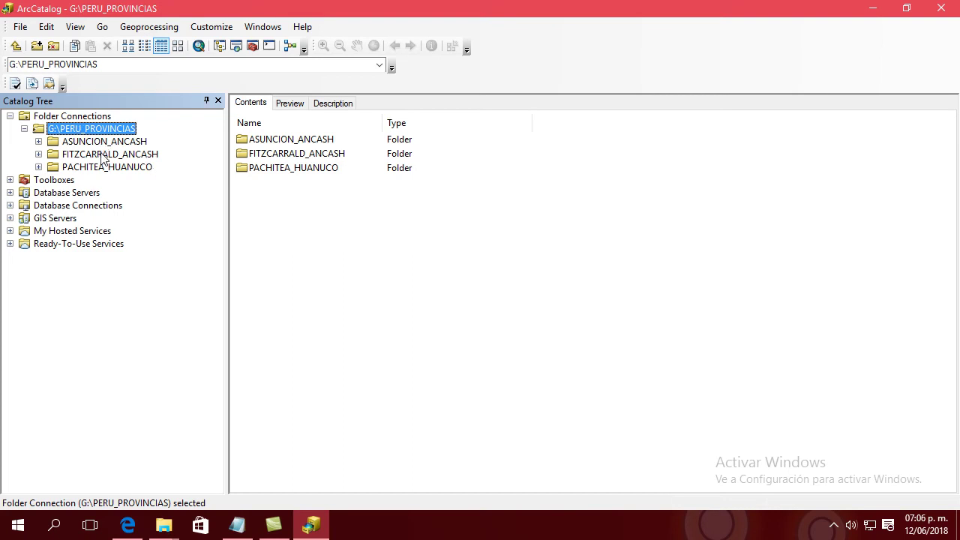
# - Switch to File Explorer and examine the subfolders of PERU_PROVINCIAS on drive ALUMNOS (G:)
pyautogui.click(163, 526)
pyautogui.click(137, 461)
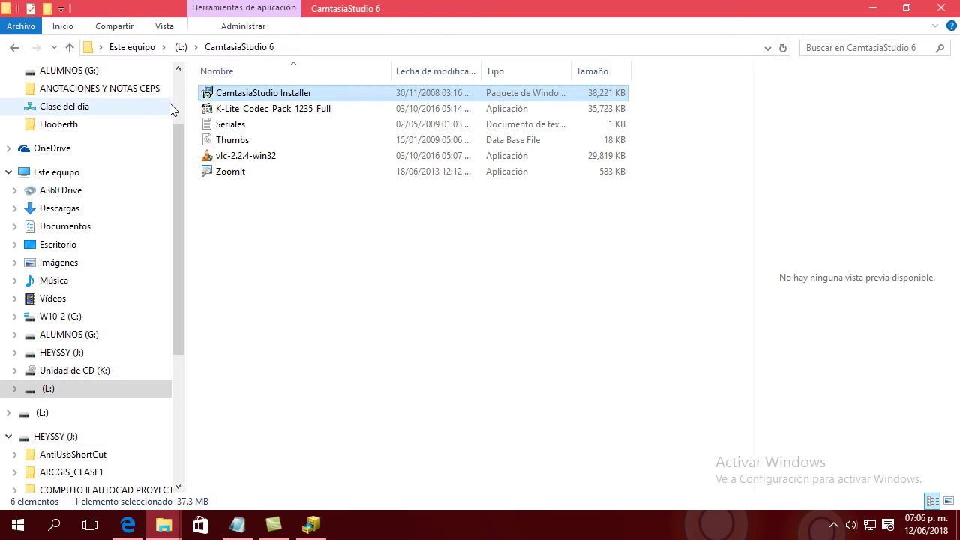
pyautogui.click(14, 334)
pyautogui.scroll(-1, 174, 307)
pyautogui.scroll(-2, 174, 314)
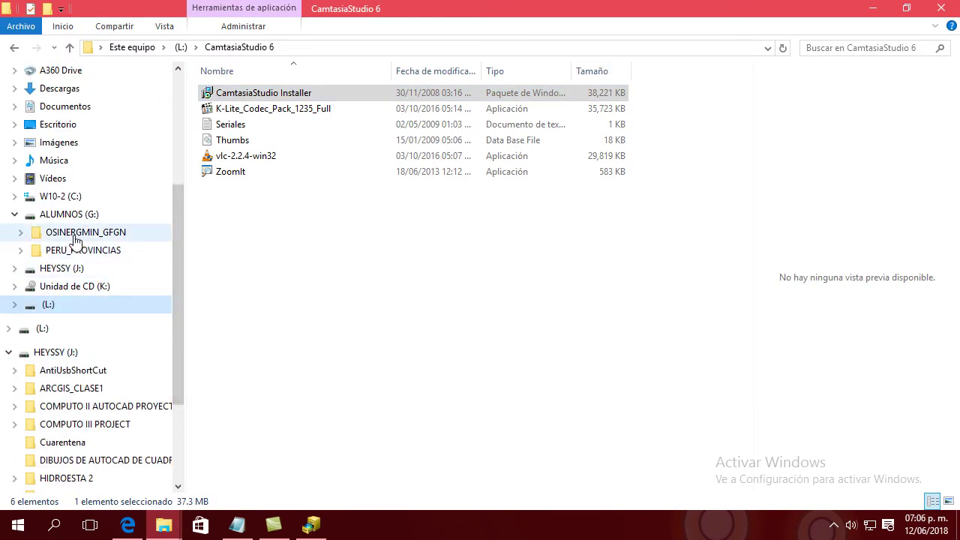
pyautogui.click(75, 254)
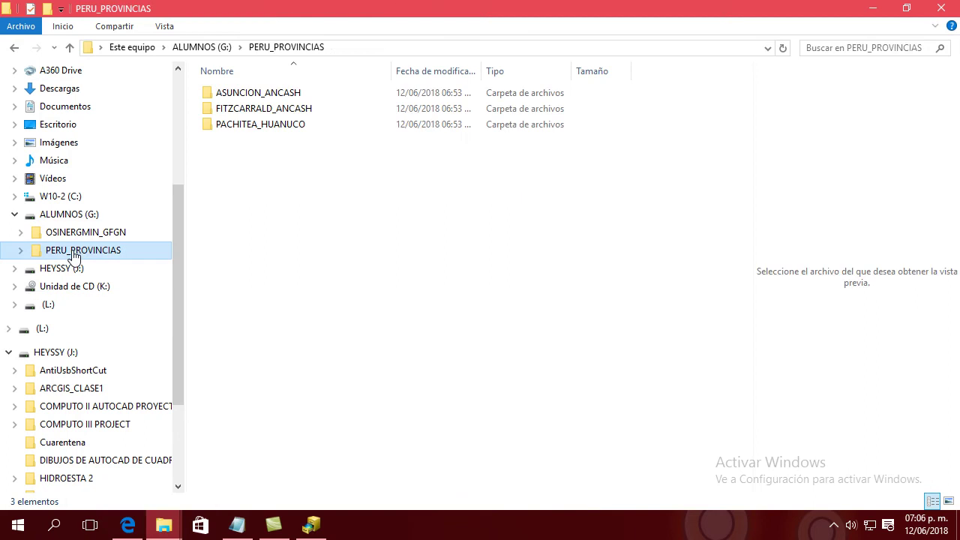
pyautogui.click(21, 251)
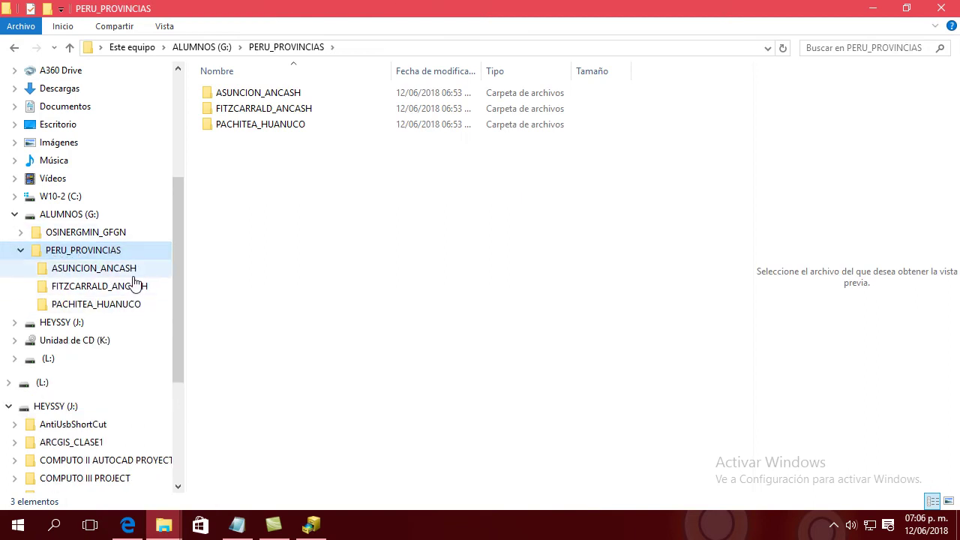
# - Return to ArcCatalog and expand the ASUNCION_ANCASH folder to list its shapefiles
pyautogui.click(311, 523)
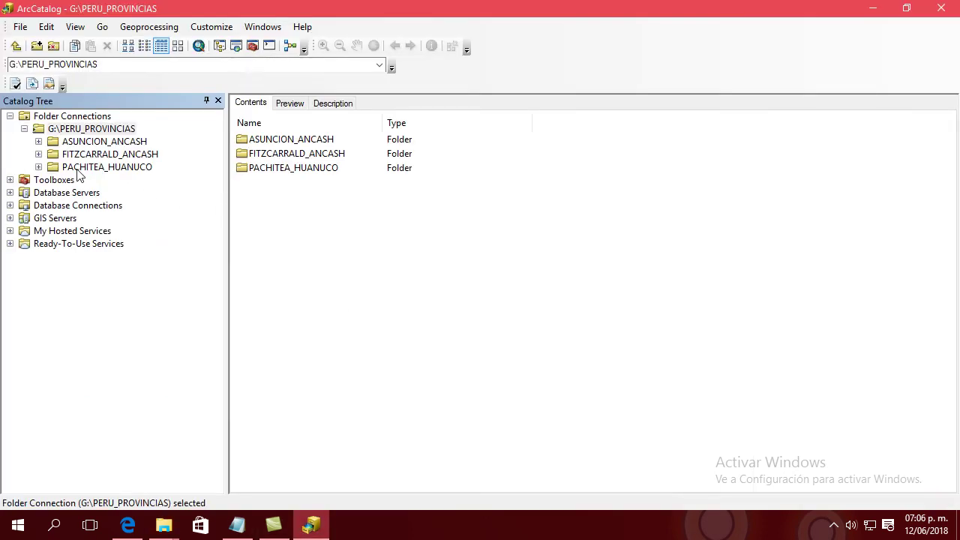
pyautogui.click(39, 142)
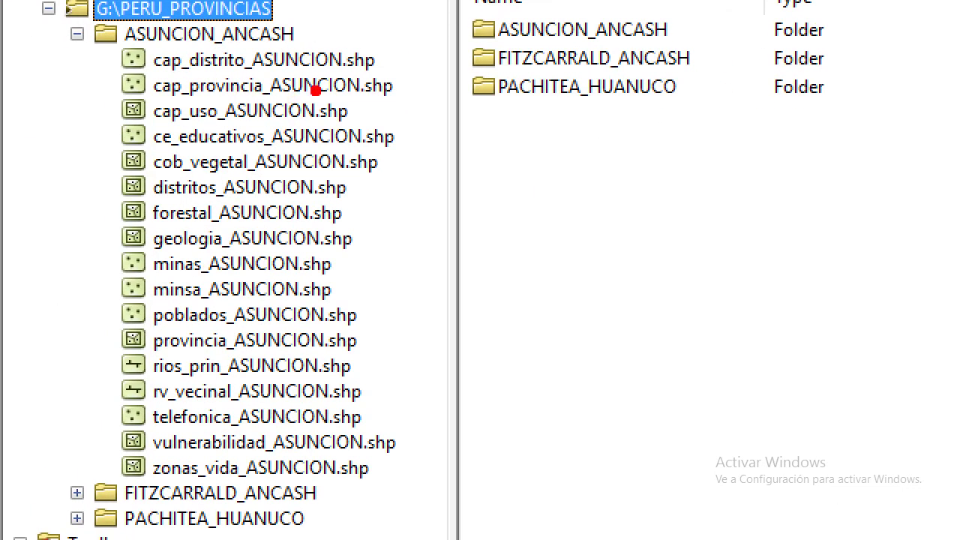
pyautogui.moveTo(285, 35)
pyautogui.mouseDown()
pyautogui.moveTo(457, 413)
pyautogui.moveTo(446, 497)
pyautogui.moveTo(432, 490)
pyautogui.mouseUp()
pyautogui.press('t')
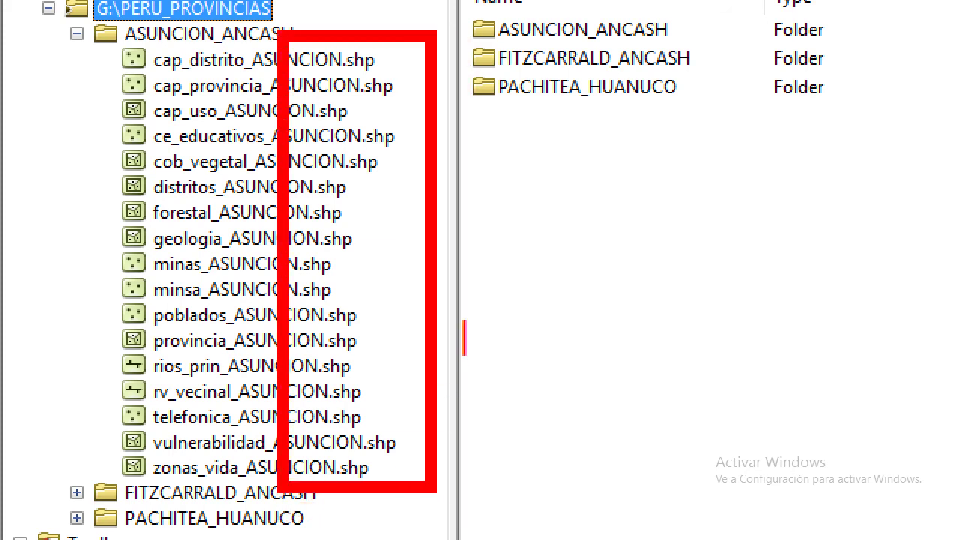
pyautogui.write('shapefiles')
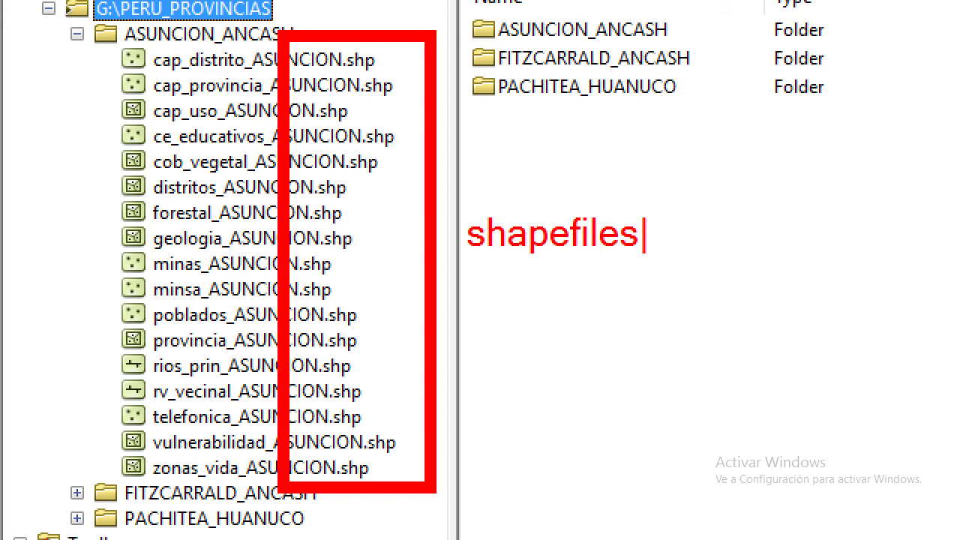
pyautogui.press('Escape')
pyautogui.write('t-grafica')
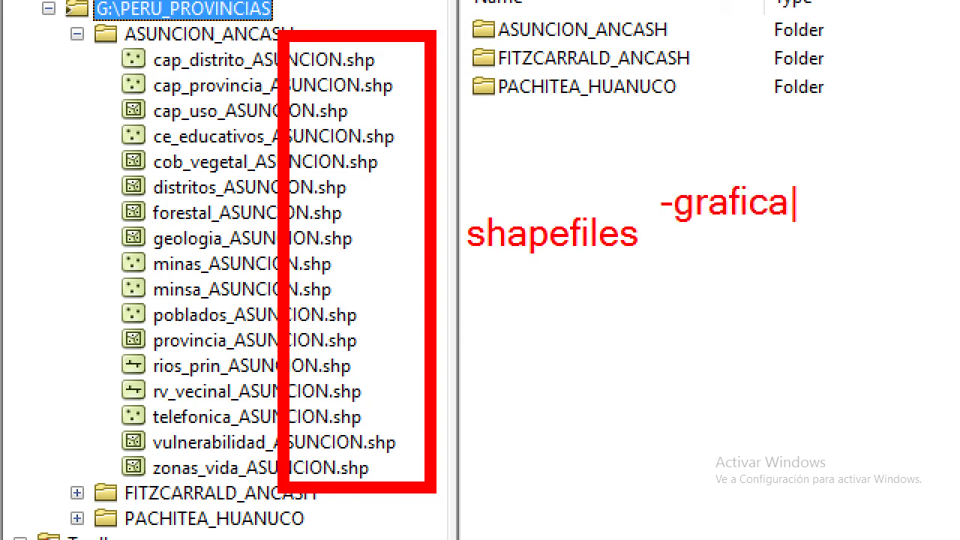
pyautogui.press('Return')
pyautogui.write('-tablas')
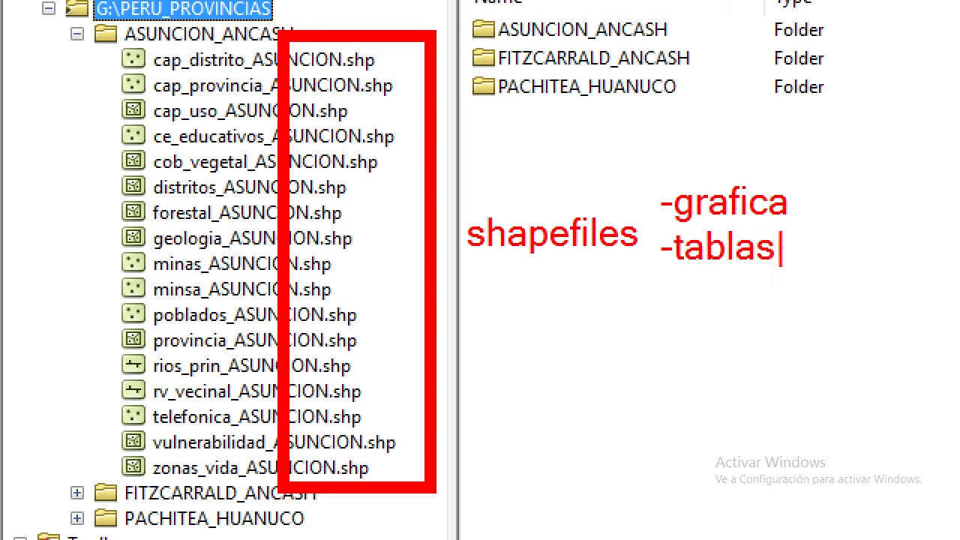
pyautogui.press('Escape')
pyautogui.press('b')
pyautogui.moveTo(806, 152)
pyautogui.mouseDown()
pyautogui.moveTo(805, 378)
pyautogui.moveTo(817, 369)
pyautogui.mouseUp()
pyautogui.write('-')
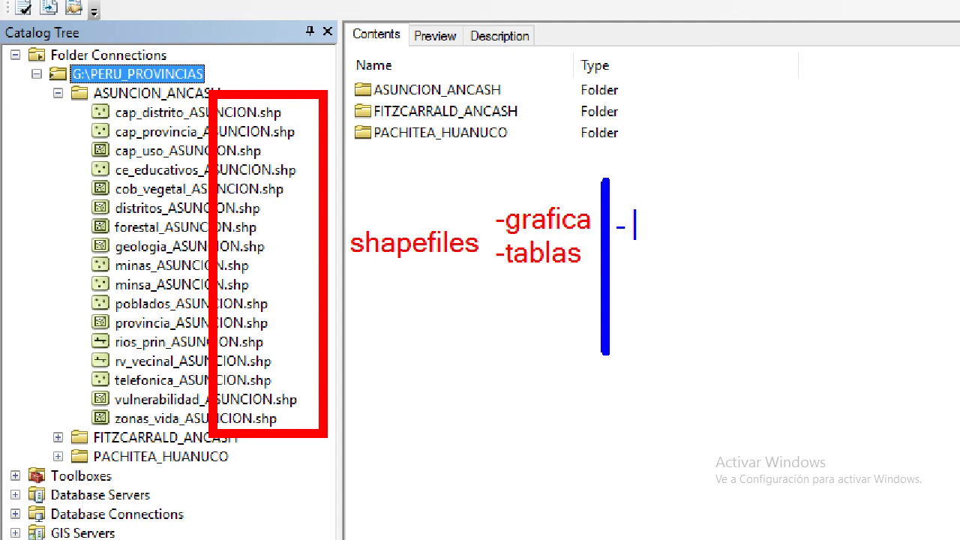
pyautogui.write('puntos')
pyautogui.press('Return')
pyautogui.write('-polylineas')
pyautogui.press('Return')
pyautogui.write('-polygonos')
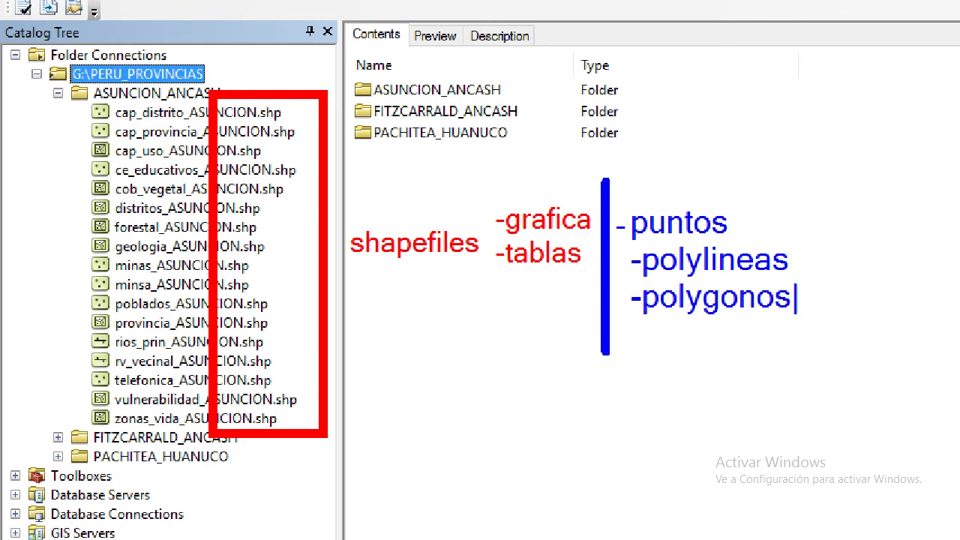
pyautogui.press('Escape')
pyautogui.moveTo(76, 93)
pyautogui.mouseDown()
pyautogui.moveTo(105, 128)
pyautogui.moveTo(124, 95)
pyautogui.moveTo(77, 92)
pyautogui.mouseUp()
pyautogui.moveTo(78, 325)
pyautogui.mouseDown()
pyautogui.moveTo(123, 361)
pyautogui.moveTo(77, 323)
pyautogui.mouseUp()
pyautogui.moveTo(78, 187)
pyautogui.mouseDown()
pyautogui.moveTo(96, 218)
pyautogui.moveTo(122, 191)
pyautogui.moveTo(77, 187)
pyautogui.mouseUp()
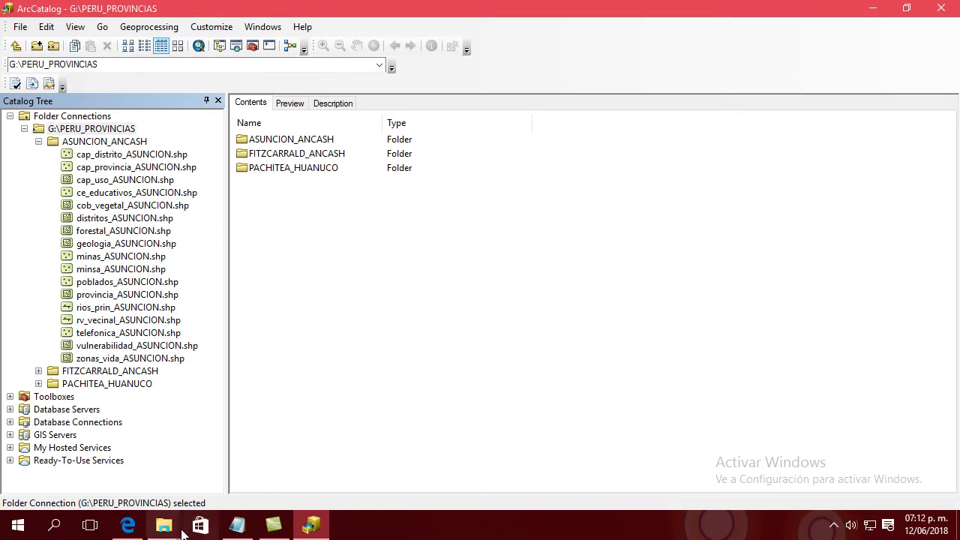
# - Open the ICONOS EN ARCGIS image from the ARCGIS_CLASE1 folder on drive J: and examine the icon legend in a maximized window
pyautogui.moveTo(169, 531)
pyautogui.click(133, 480)
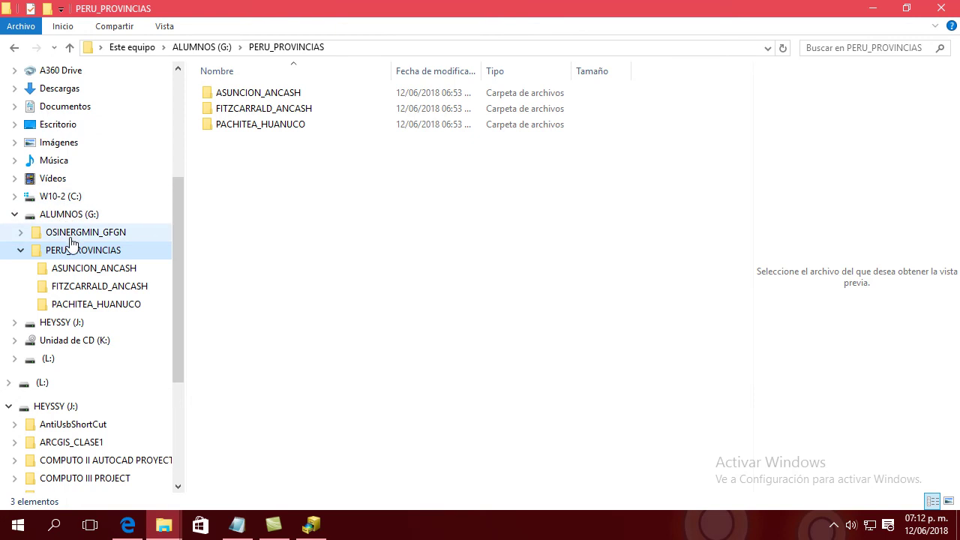
pyautogui.click(78, 323)
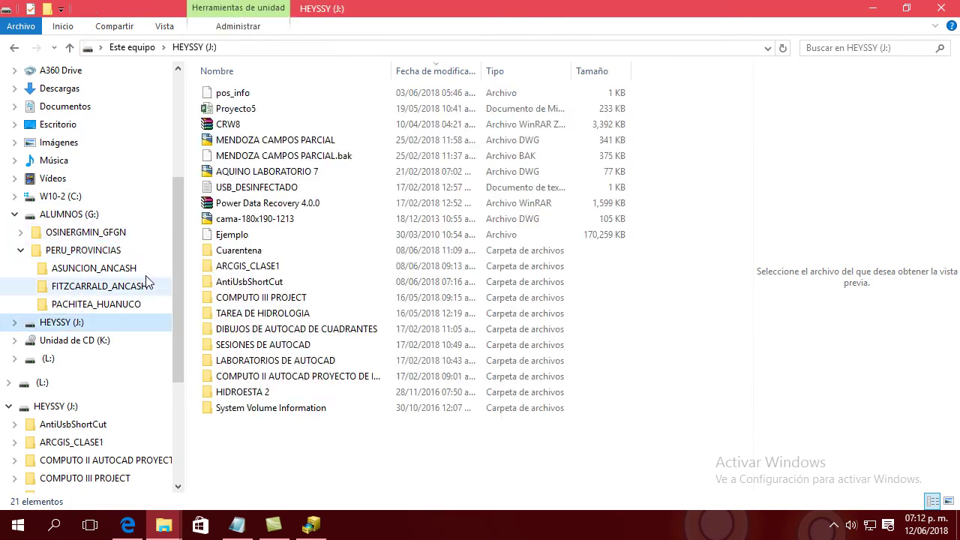
pyautogui.doubleClick(249, 267)
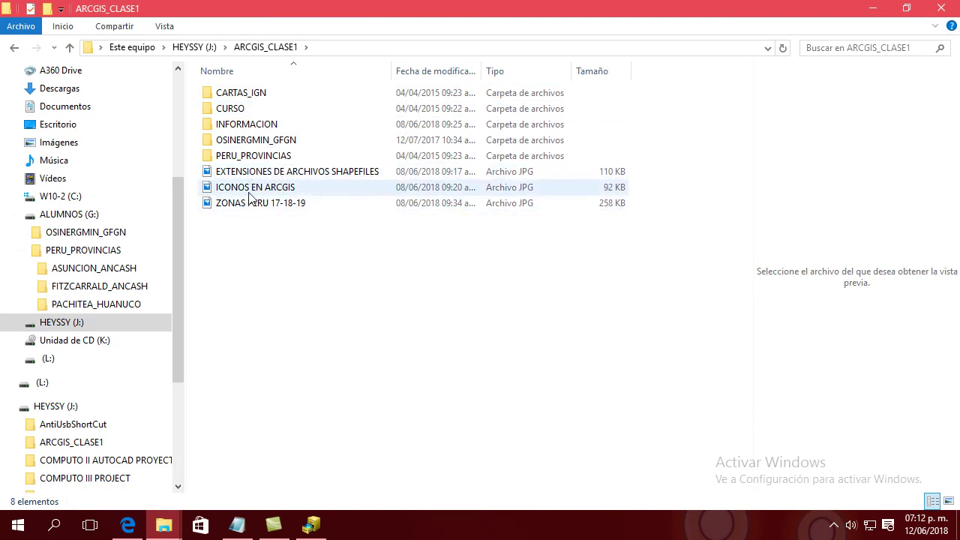
pyautogui.click(250, 190)
pyautogui.doubleClick(250, 190)
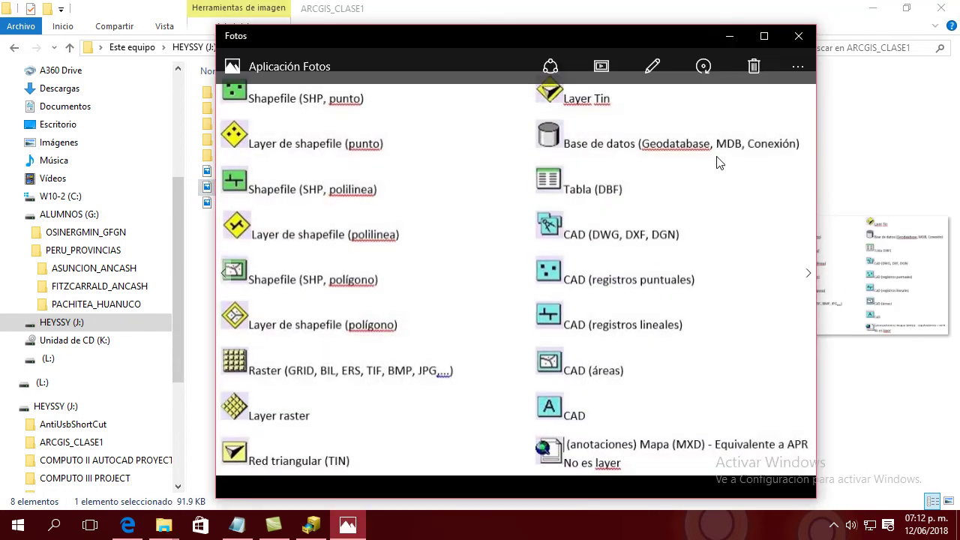
pyautogui.click(761, 43)
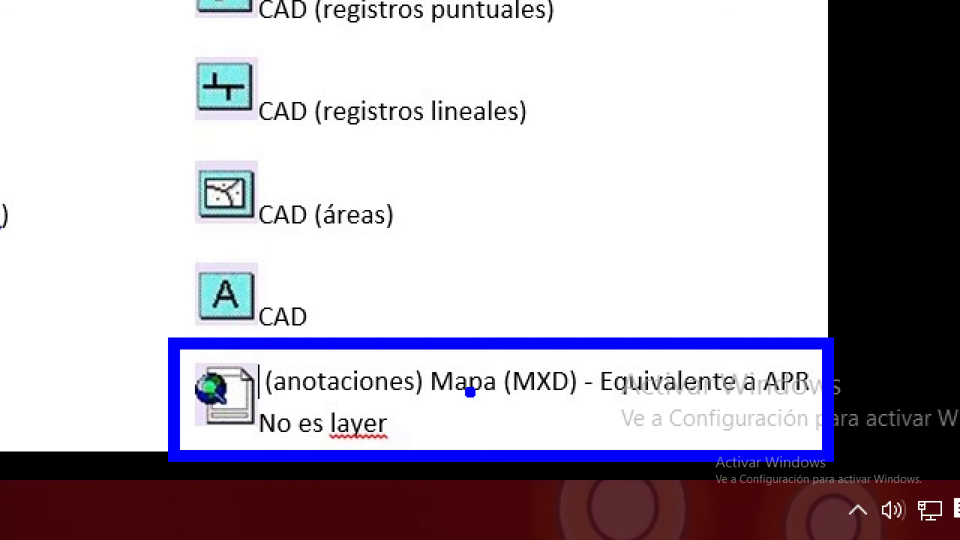
pyautogui.moveTo(424, 406); pyautogui.dragTo(591, 405)
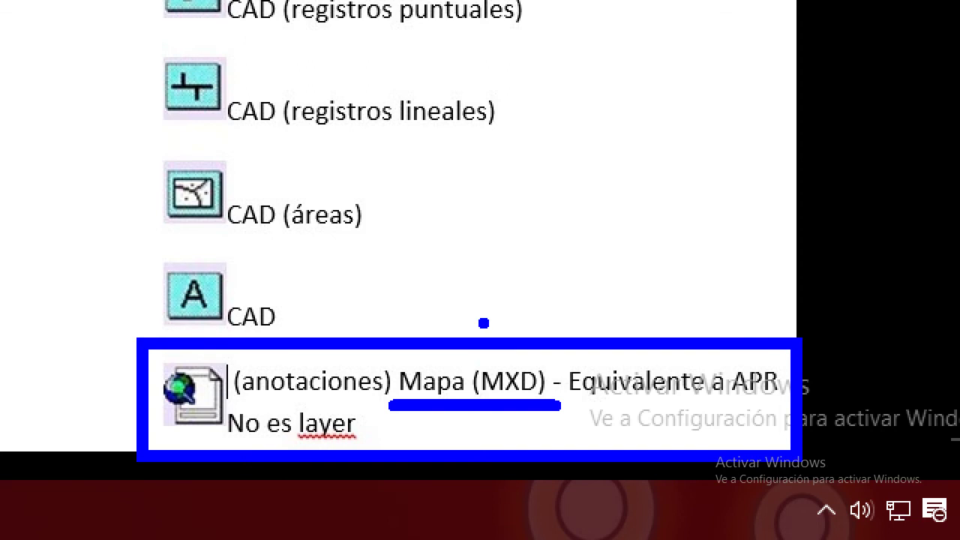
pyautogui.press('Escape')
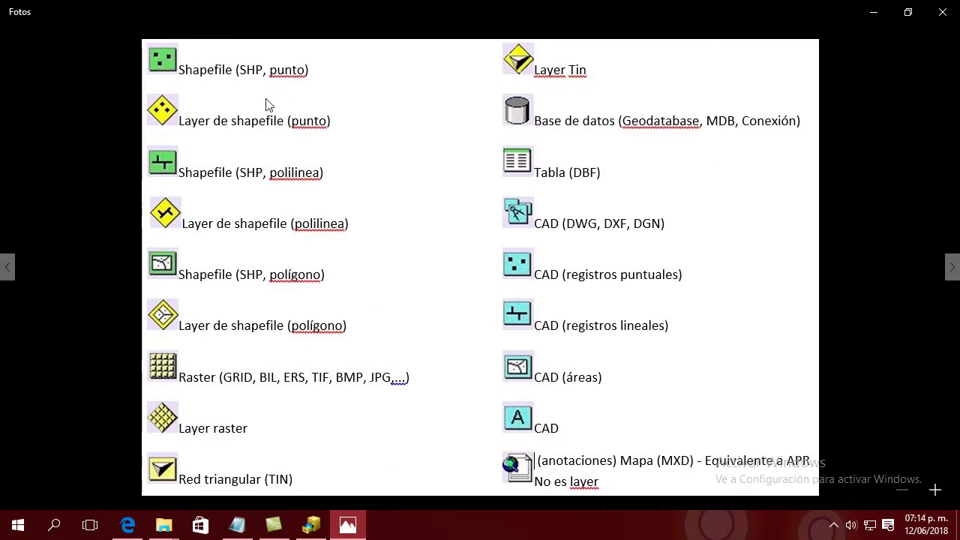
# - Switch back to ArcCatalog and examine the icons of the shapefiles in ASUNCION_ANCASH
pyautogui.click(309, 525)
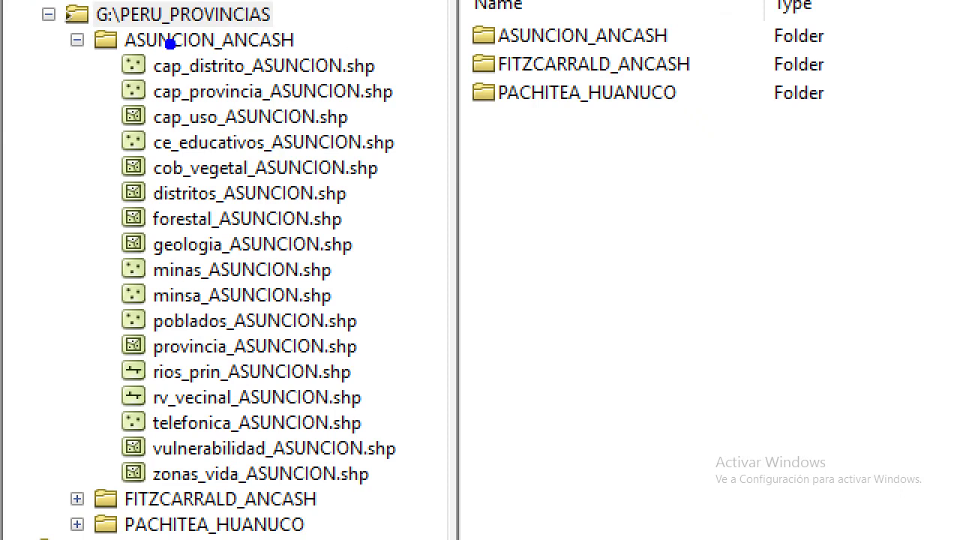
pyautogui.moveTo(105, 40); pyautogui.dragTo(406, 94)
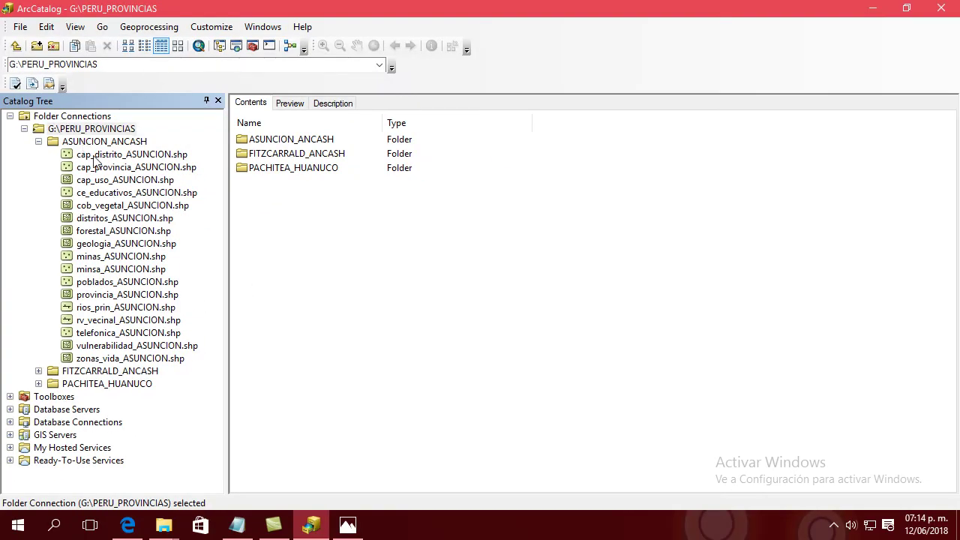
# - Preview the geography of cap_distrito_ASUNCION.shp and ce_educativos_ASUNCION.shp in the ASUNCION_ANCASH folder
pyautogui.click(95, 156)
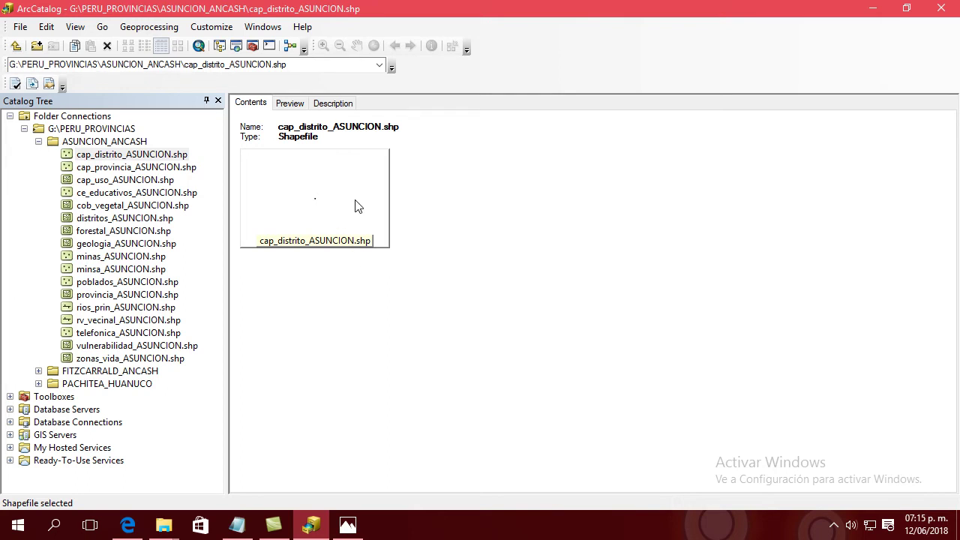
pyautogui.click(290, 105)
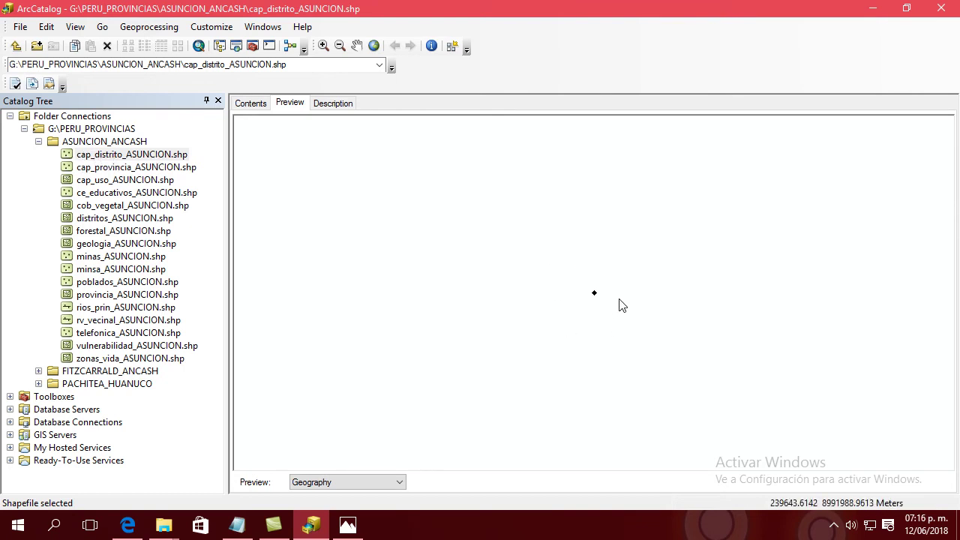
pyautogui.click(125, 196)
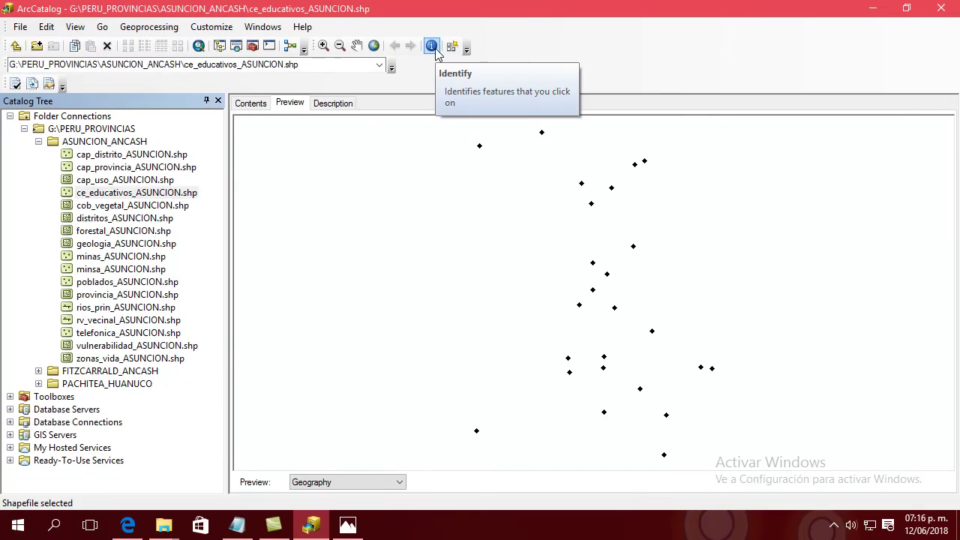
# - Identify three points of ce_educativos_ASUNCION, enlarging the results window to read all attributes, and close the results
pyautogui.click(433, 47)
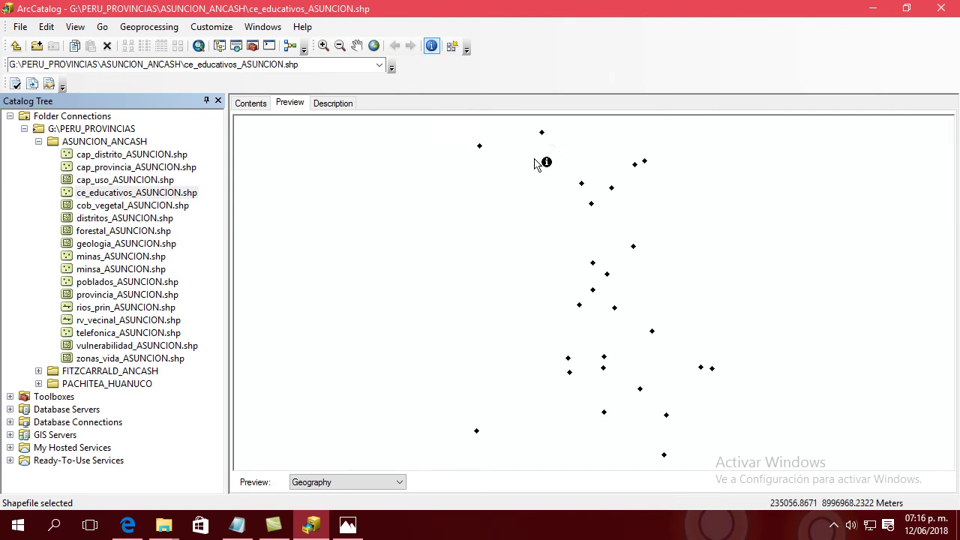
pyautogui.click(592, 266)
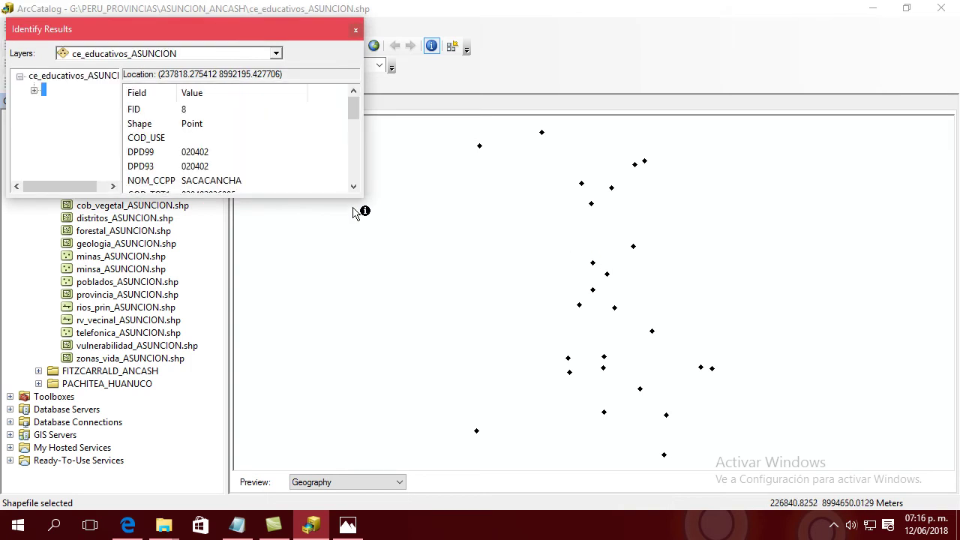
pyautogui.moveTo(352, 197); pyautogui.dragTo(347, 473)
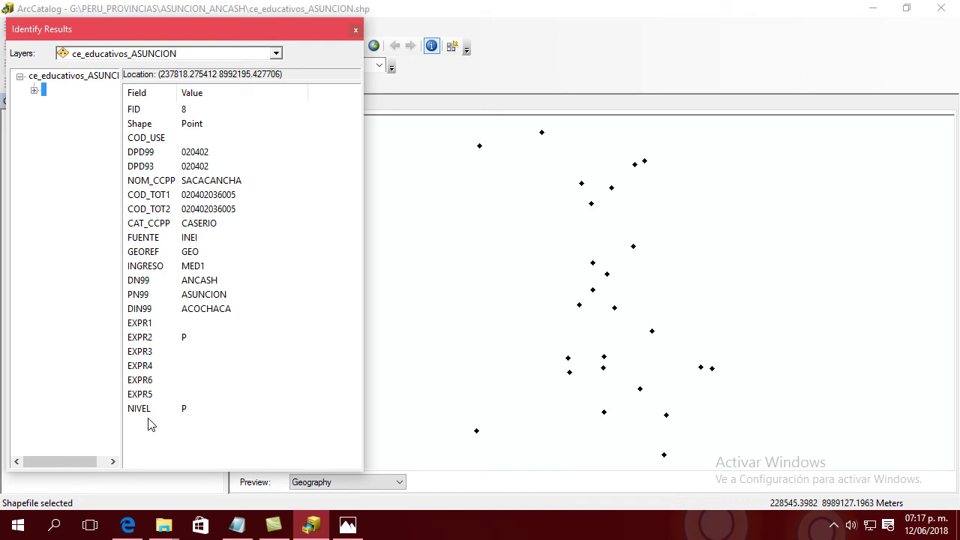
pyautogui.click(644, 162)
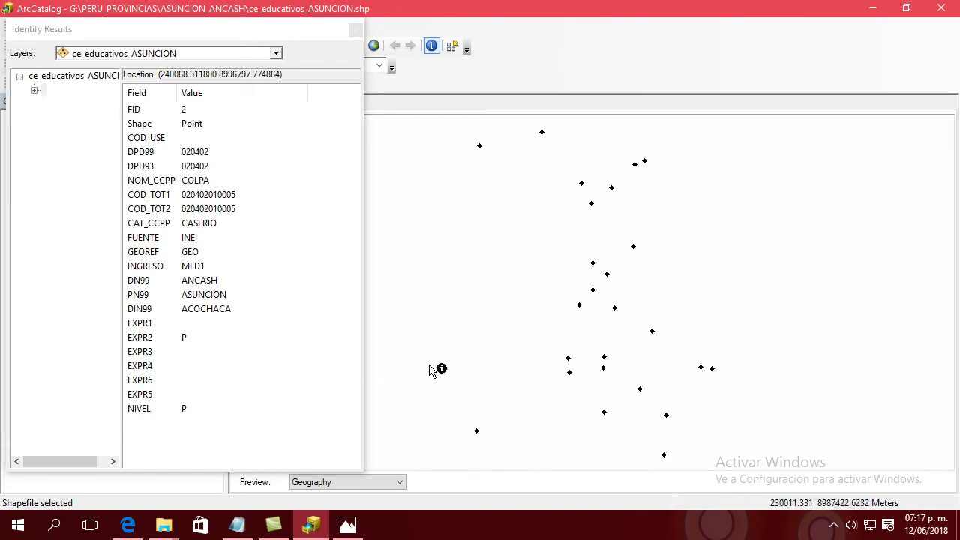
pyautogui.click(702, 369)
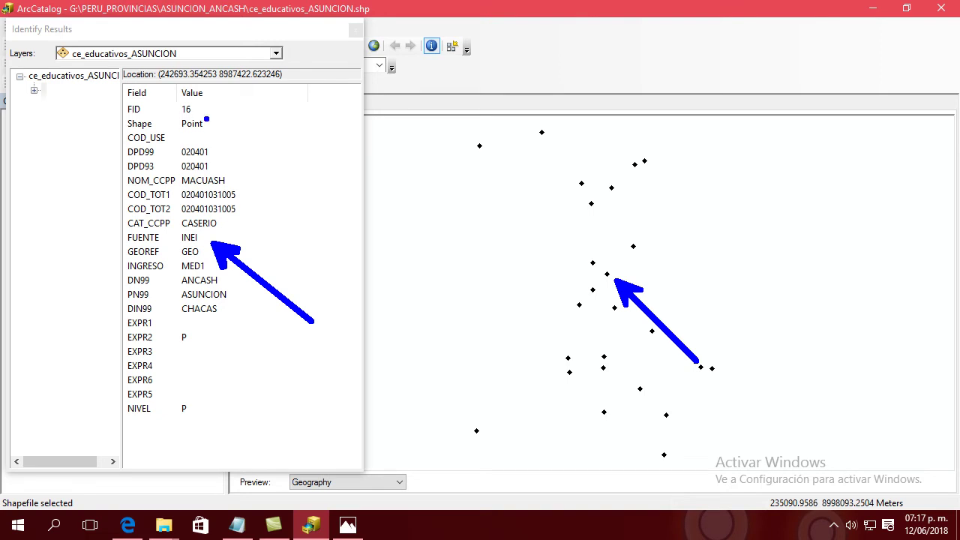
pyautogui.press('Escape')
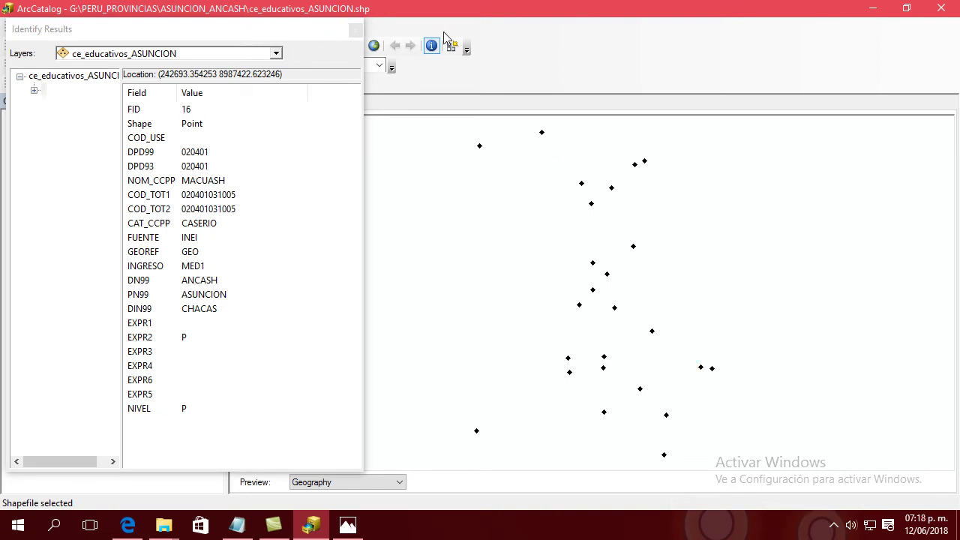
pyautogui.click(356, 31)
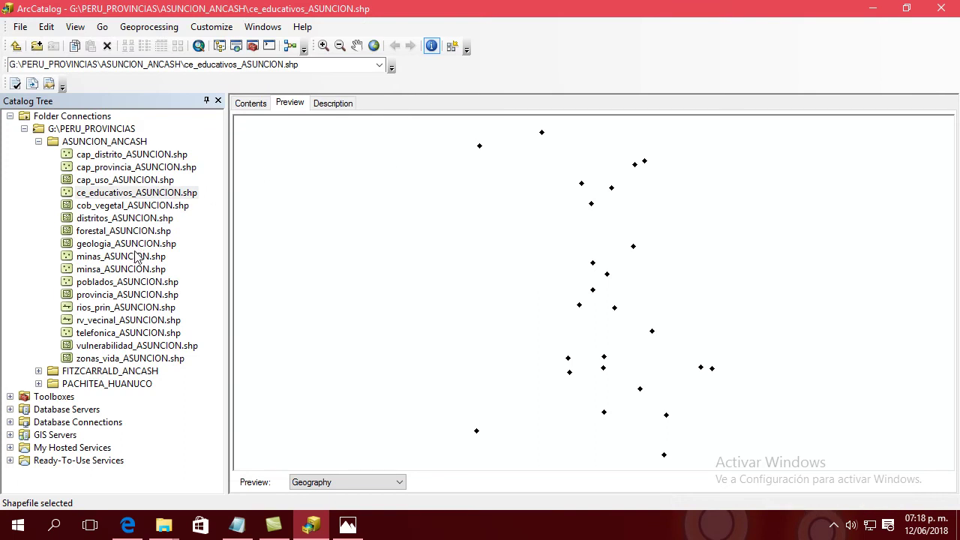
# - Preview the geography of provincia_ASUNCION.shp, poblados_ASUNCION.shp and distritos_ASUNCION.shp
pyautogui.click(122, 296)
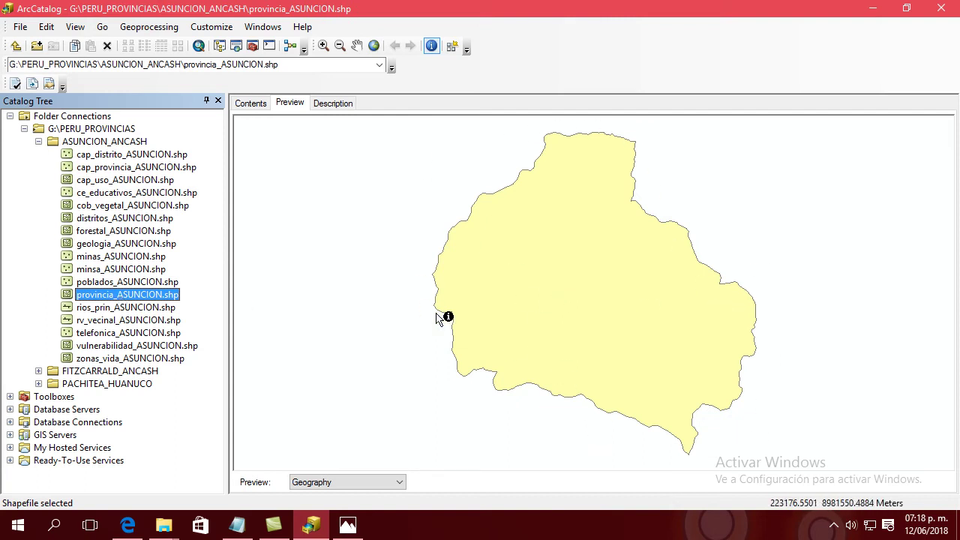
pyautogui.click(124, 281)
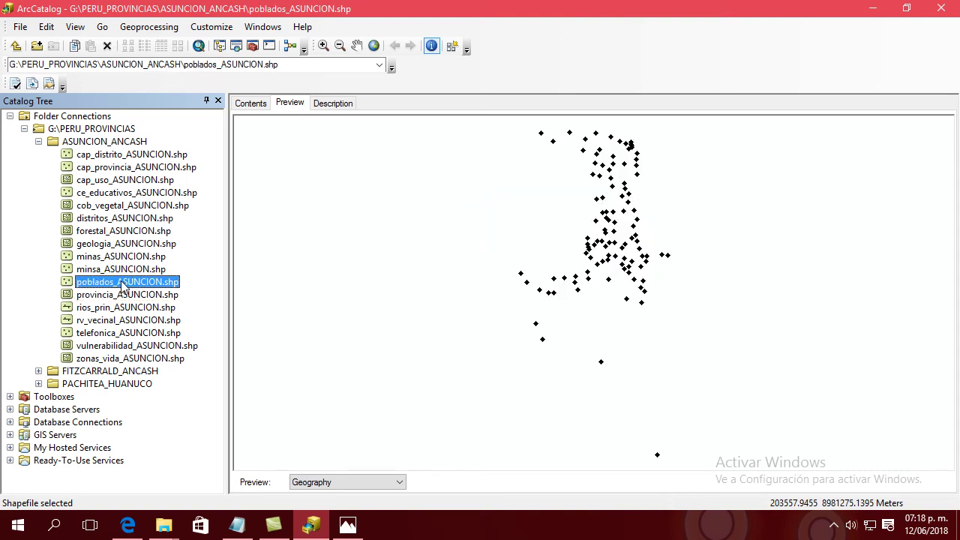
pyautogui.click(113, 218)
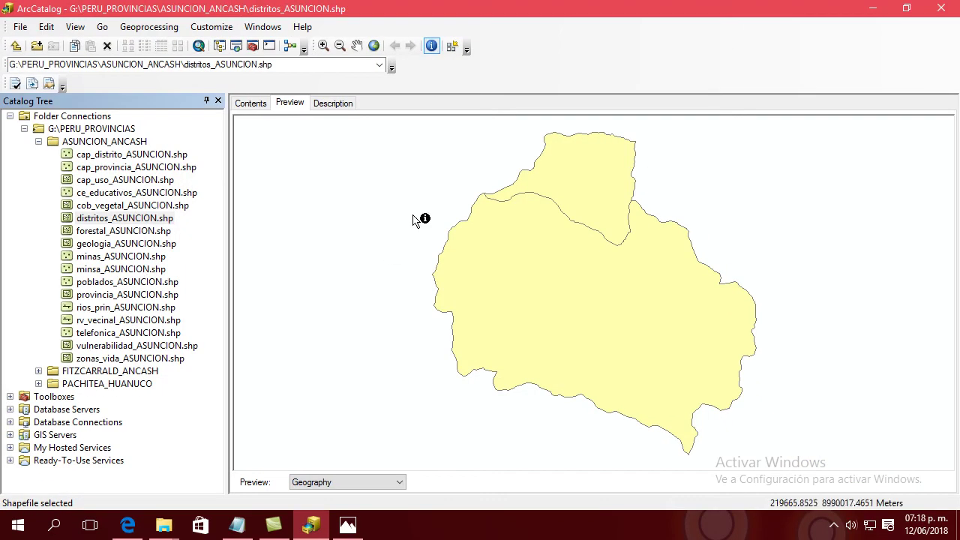
# - Identify the northern polygon of distritos_ASUNCION to read its attributes, and close the results
pyautogui.click(432, 46)
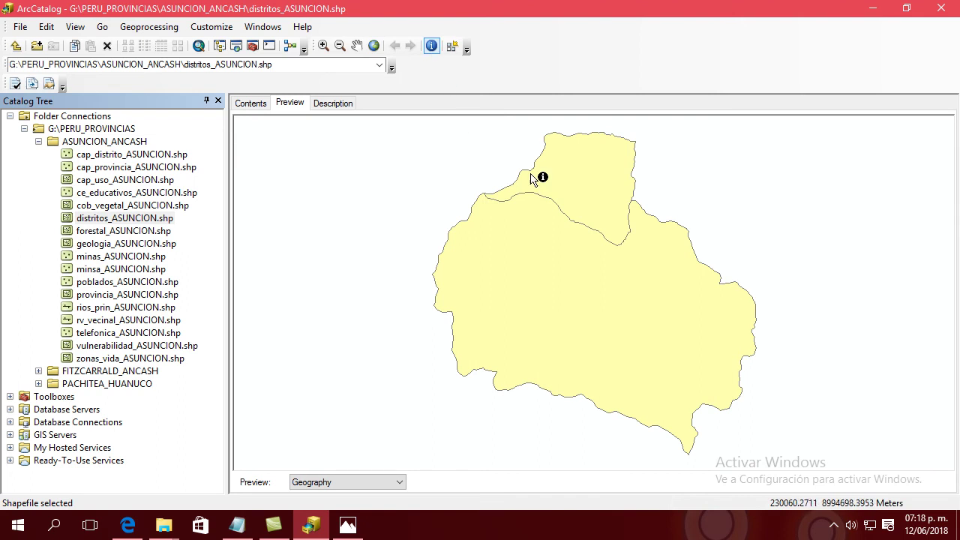
pyautogui.click(593, 190)
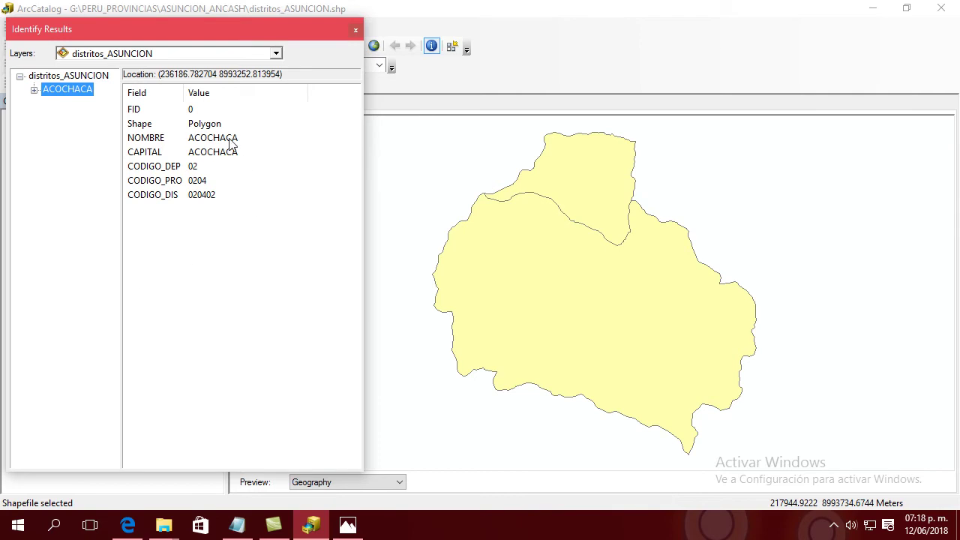
pyautogui.click(354, 32)
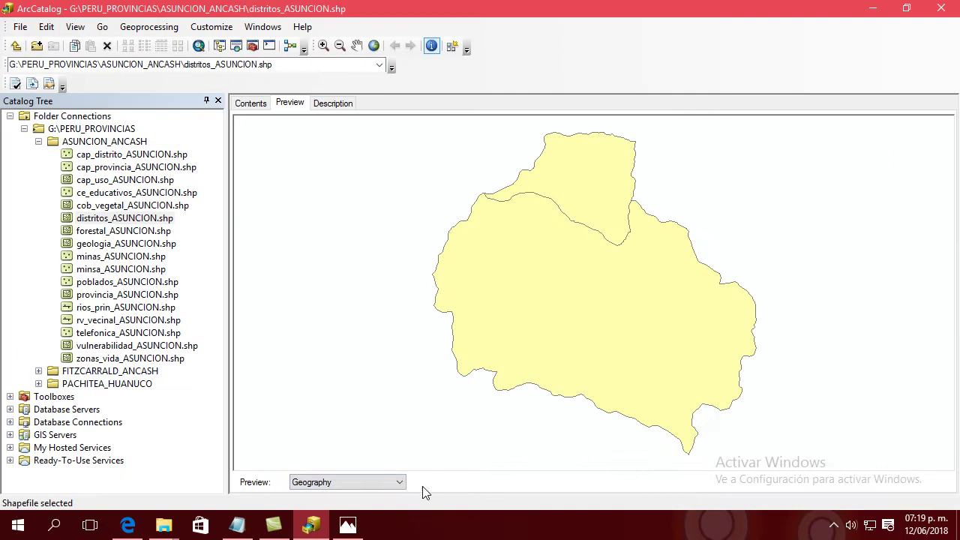
# - Switch the preview to Table and view the attribute tables of distritos_ASUNCION.shp, cap_distrito_ASUNCION.shp and ce_educativos_ASUNCION.shp
pyautogui.click(571, 426)
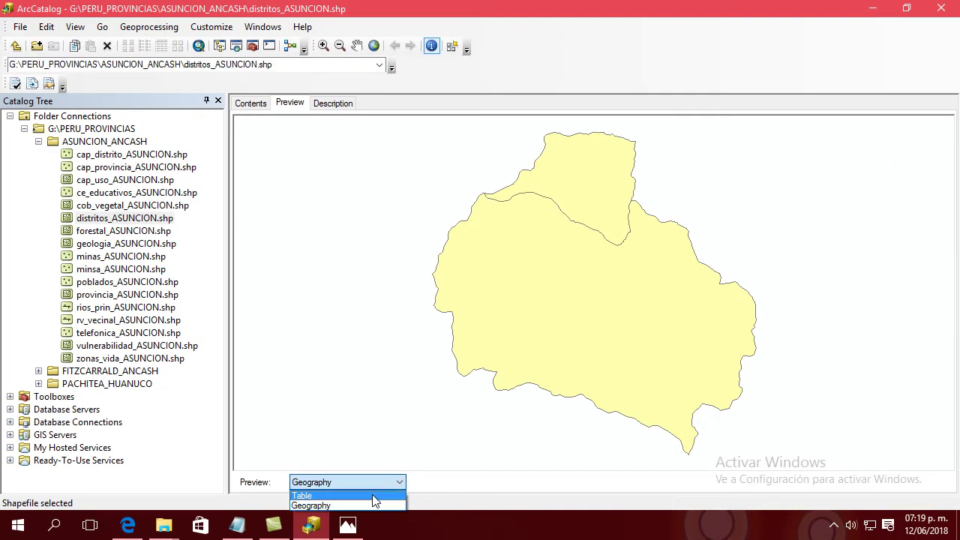
pyautogui.click(375, 496)
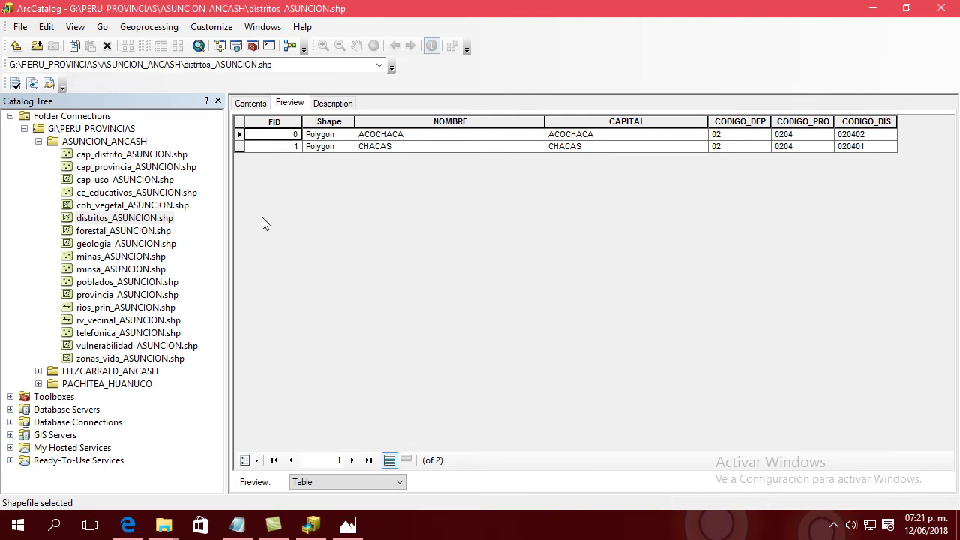
pyautogui.click(113, 155)
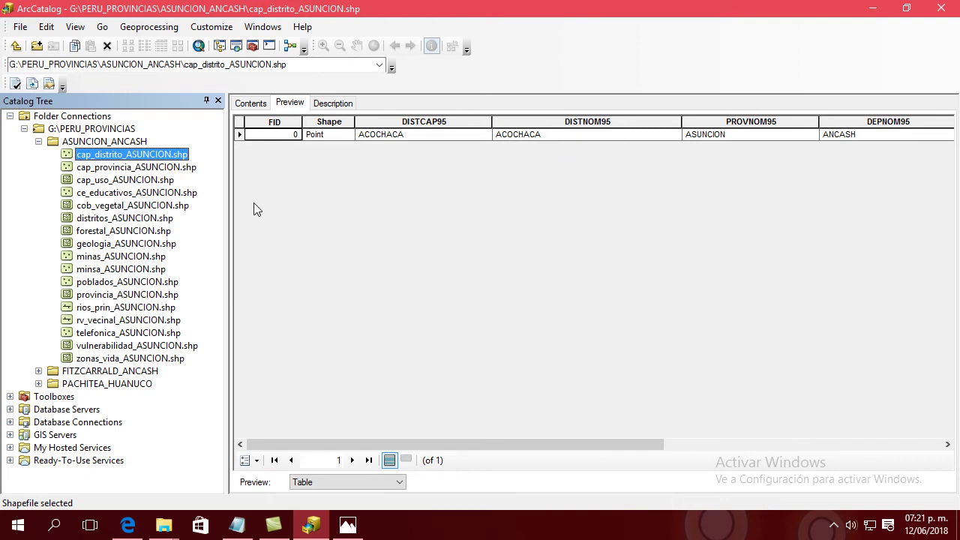
pyautogui.click(113, 197)
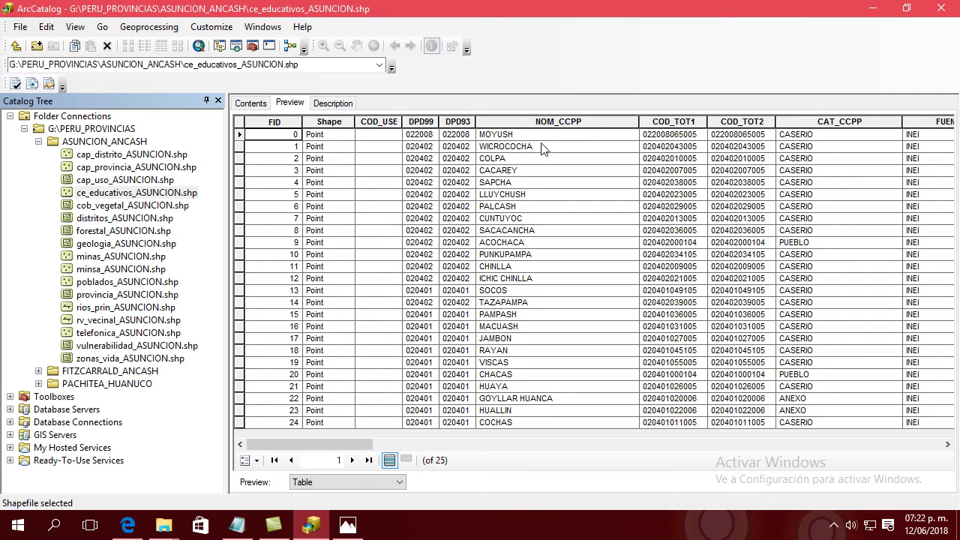
# - Examine the types of new items that can be created in the ASUNCION_ANCASH folder, such as folders and geodatabases
pyautogui.click(133, 143)
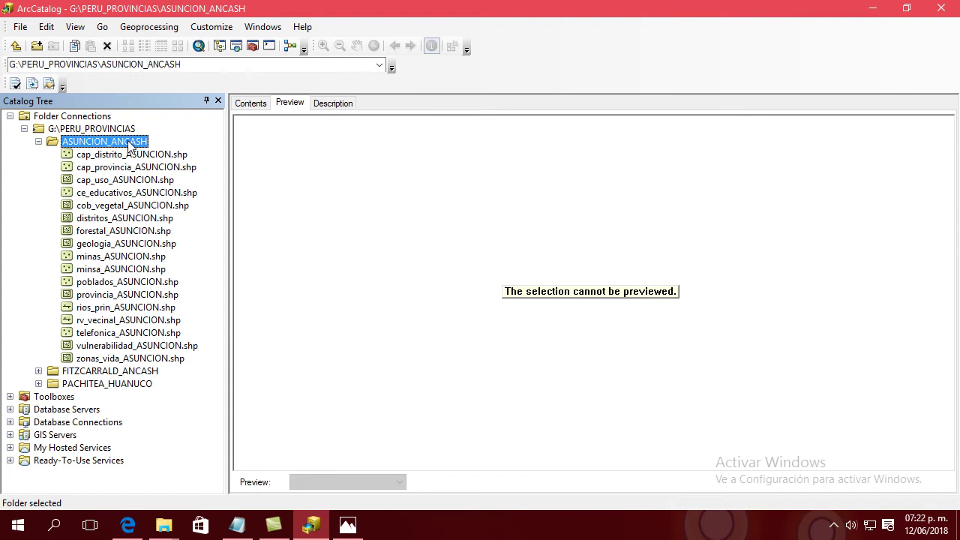
pyautogui.rightClick(131, 145)
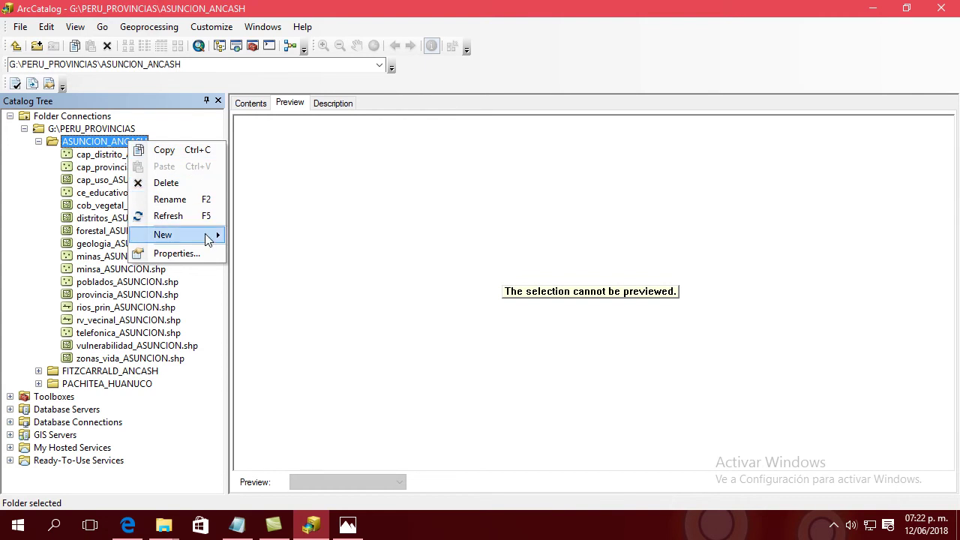
pyautogui.moveTo(209, 239)
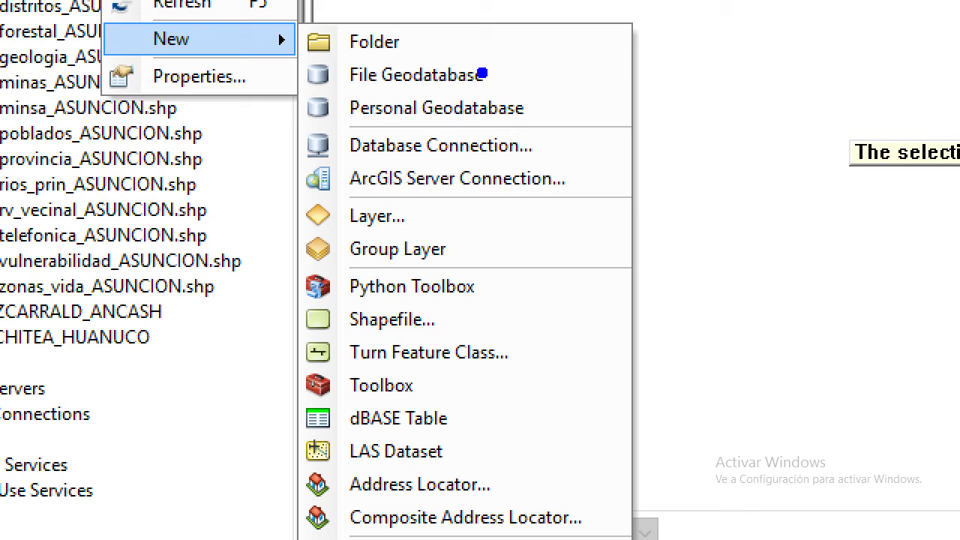
pyautogui.moveTo(300, 51)
pyautogui.mouseDown()
pyautogui.moveTo(450, 124)
pyautogui.moveTo(548, 150)
pyautogui.moveTo(549, 135)
pyautogui.mouseUp()
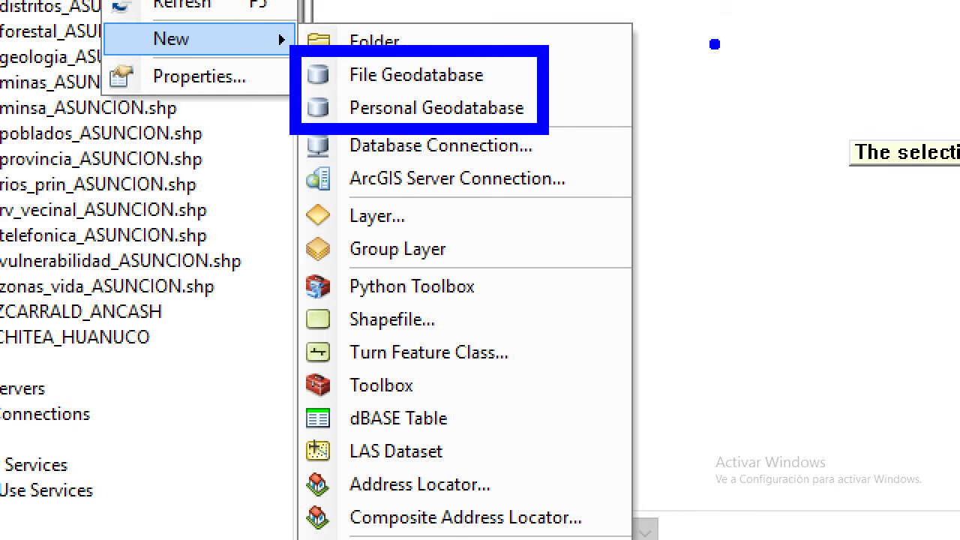
pyautogui.moveTo(334, 83); pyautogui.dragTo(450, 162)
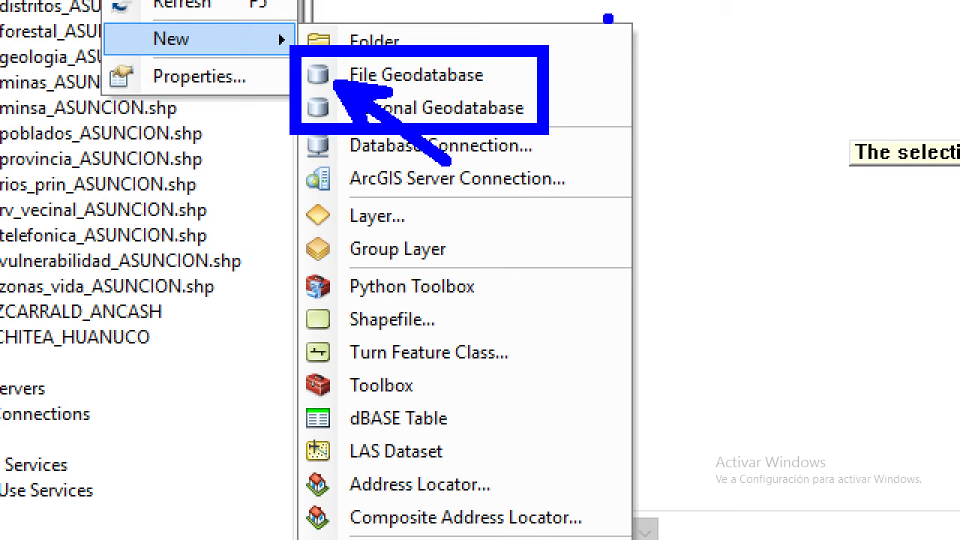
pyautogui.press('e')
pyautogui.moveTo(335, 45); pyautogui.dragTo(501, 112)
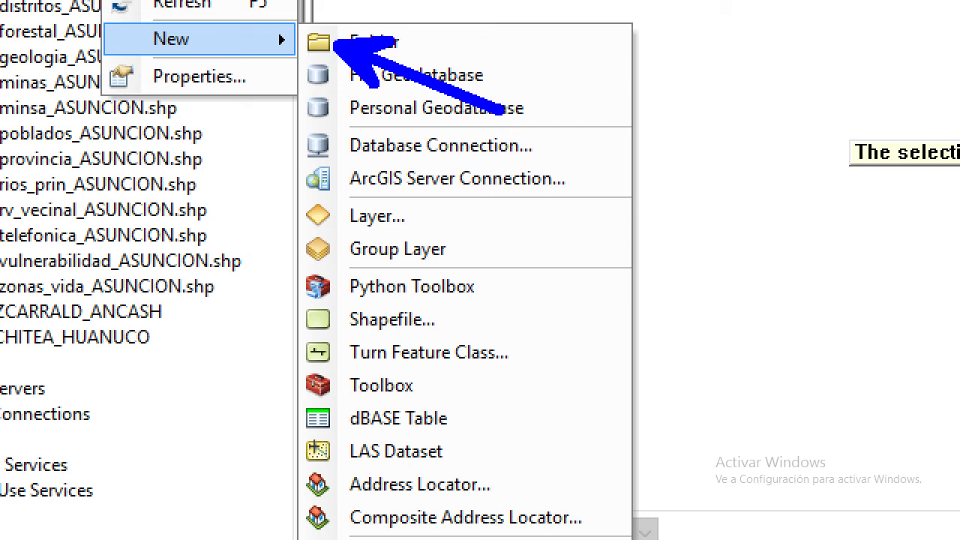
pyautogui.press('Escape')
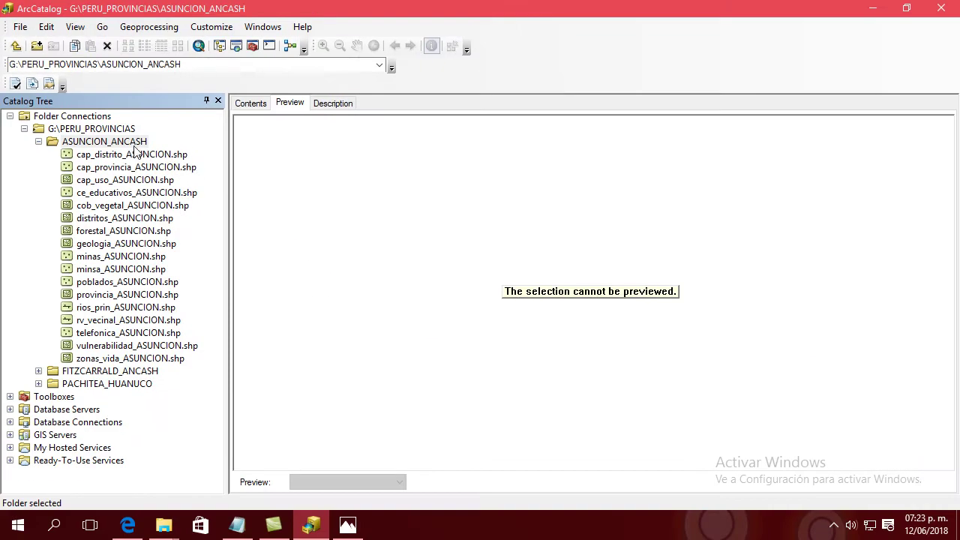
pyautogui.rightClick(135, 144)
pyautogui.moveTo(161, 235)
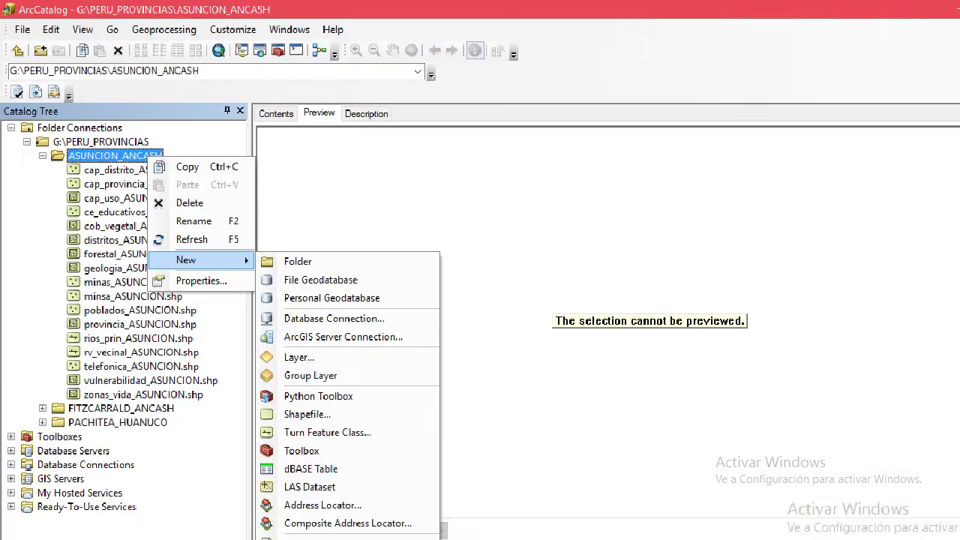
pyautogui.moveTo(316, 259); pyautogui.dragTo(356, 231)
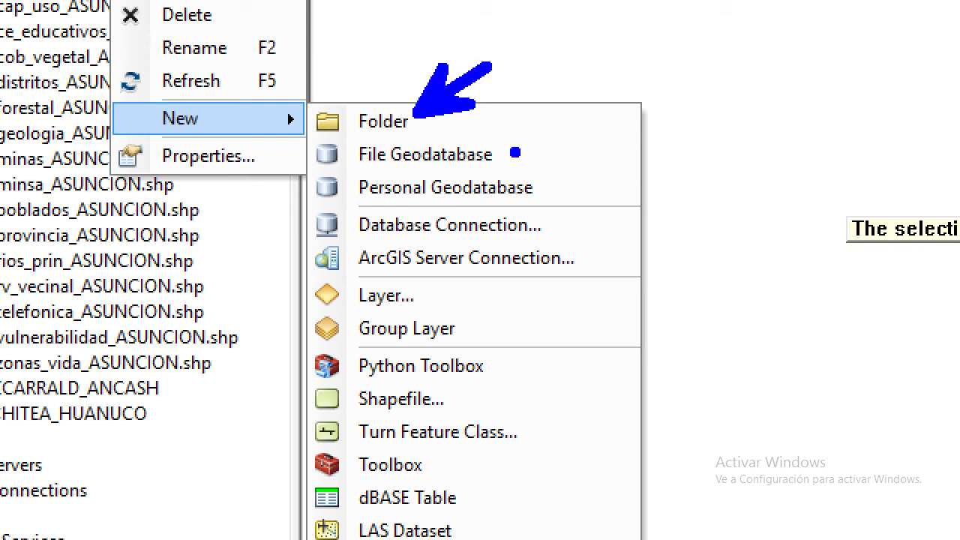
pyautogui.moveTo(512, 165); pyautogui.dragTo(758, 165)
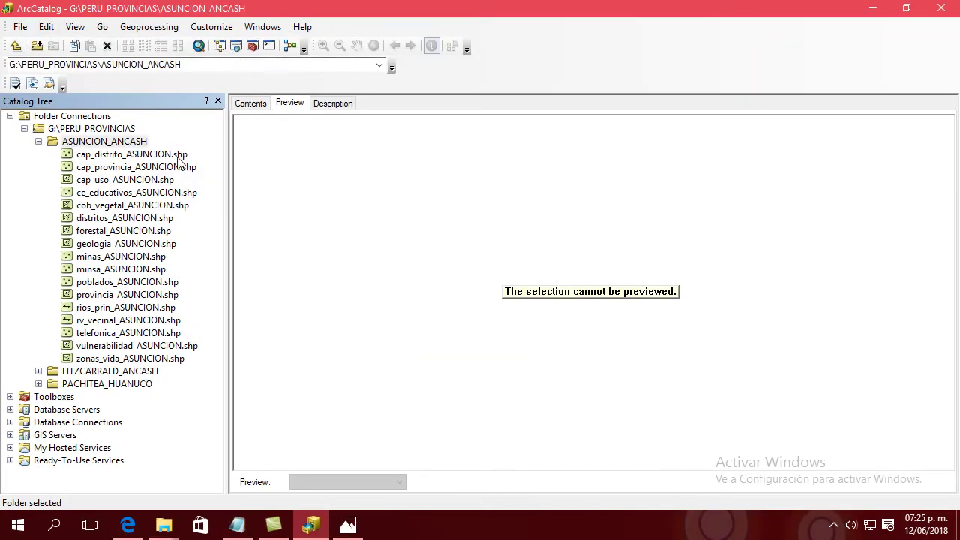
# - Create a new folder named EJEMPLO inside the ASUNCION_ANCASH folder
pyautogui.rightClick(121, 141)
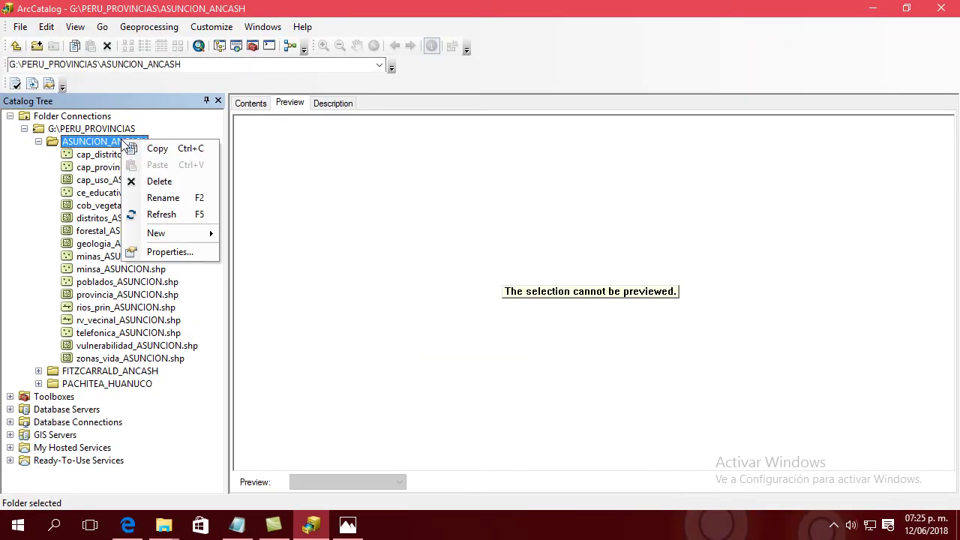
pyautogui.moveTo(193, 234)
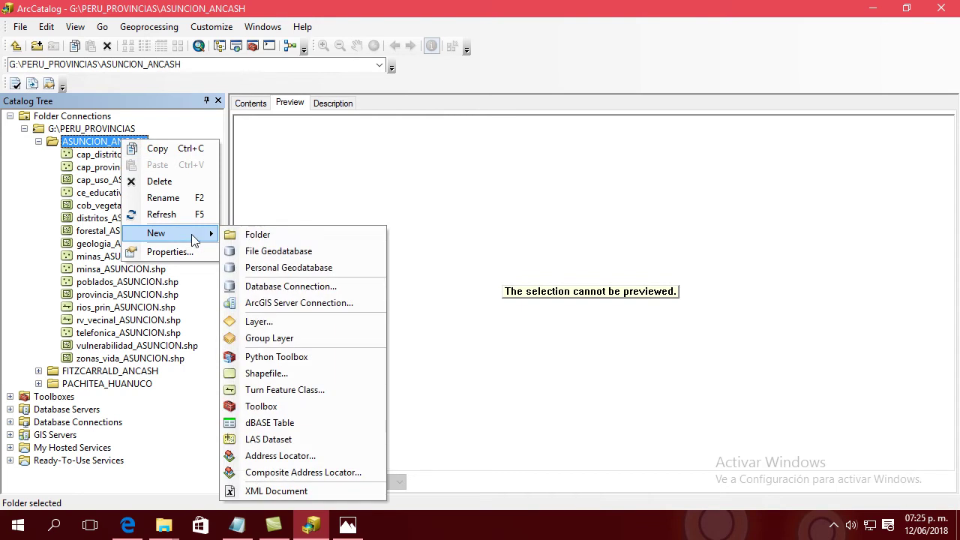
pyautogui.click(247, 235)
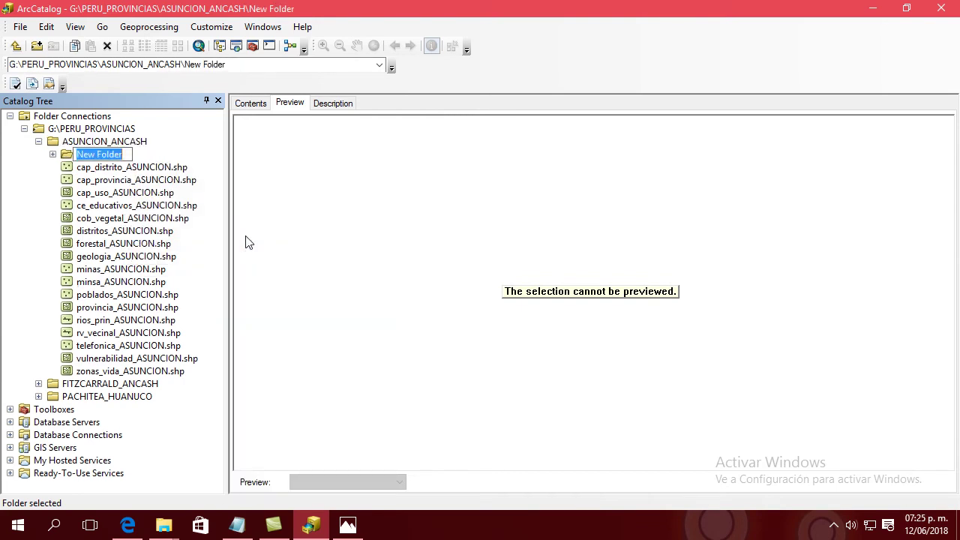
pyautogui.write('ejemplo')
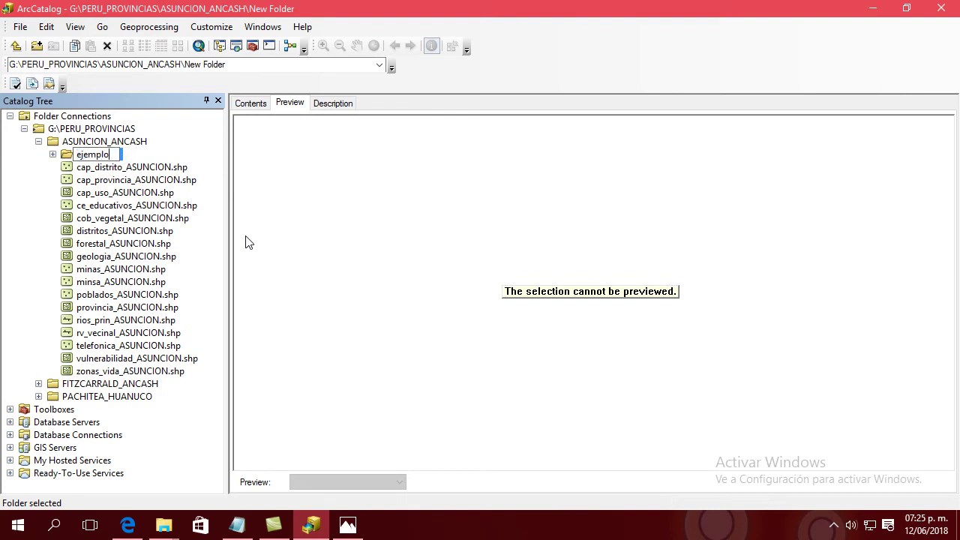
pyautogui.press('BackSpace')
pyautogui.press('BackSpace')
pyautogui.press('BackSpace')
pyautogui.press('BackSpace')
pyautogui.press('BackSpace')
pyautogui.press('BackSpace')
pyautogui.press('BackSpace')
pyautogui.write('EJEMPLO')
pyautogui.press('Return')
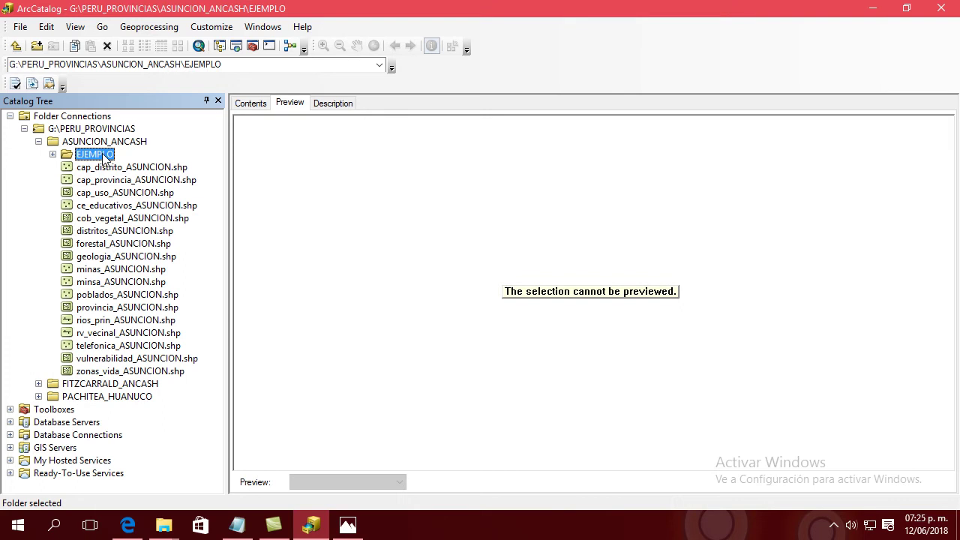
# - Examine the types of new items that can be created inside the EJEMPLO folder, including the Shapefile option
pyautogui.moveTo(103, 156)
pyautogui.mouseDown()
pyautogui.moveTo(104, 251)
pyautogui.moveTo(80, 405)
pyautogui.moveTo(98, 169)
pyautogui.moveTo(89, 131)
pyautogui.moveTo(77, 394)
pyautogui.moveTo(78, 403)
pyautogui.moveTo(88, 252)
pyautogui.moveTo(114, 502)
pyautogui.moveTo(115, 270)
pyautogui.moveTo(96, 123)
pyautogui.moveTo(105, 159)
pyautogui.mouseUp()
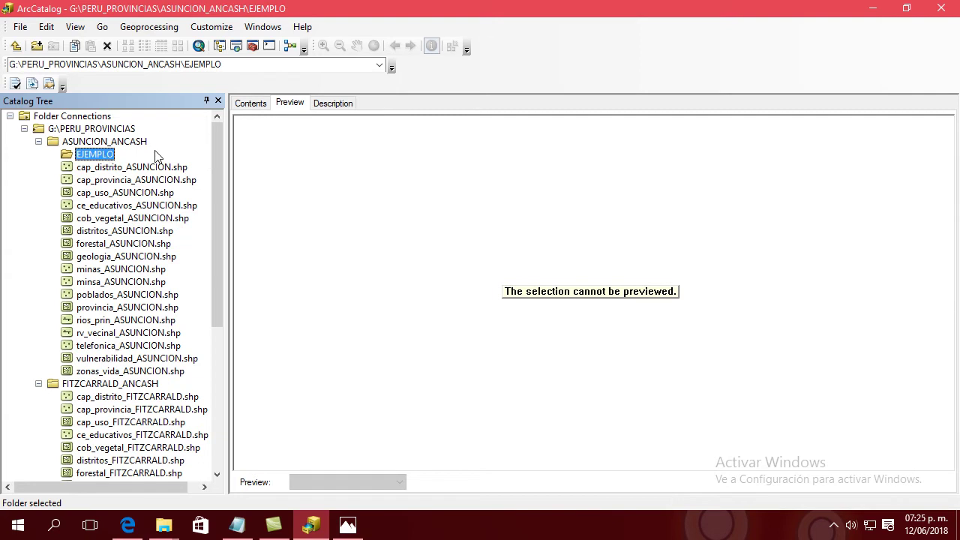
pyautogui.rightClick(101, 159)
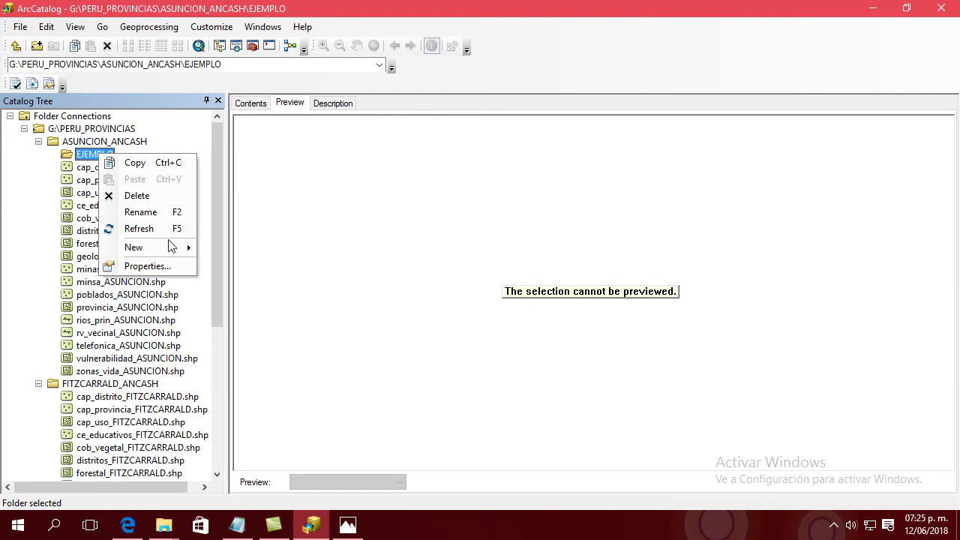
pyautogui.moveTo(174, 249)
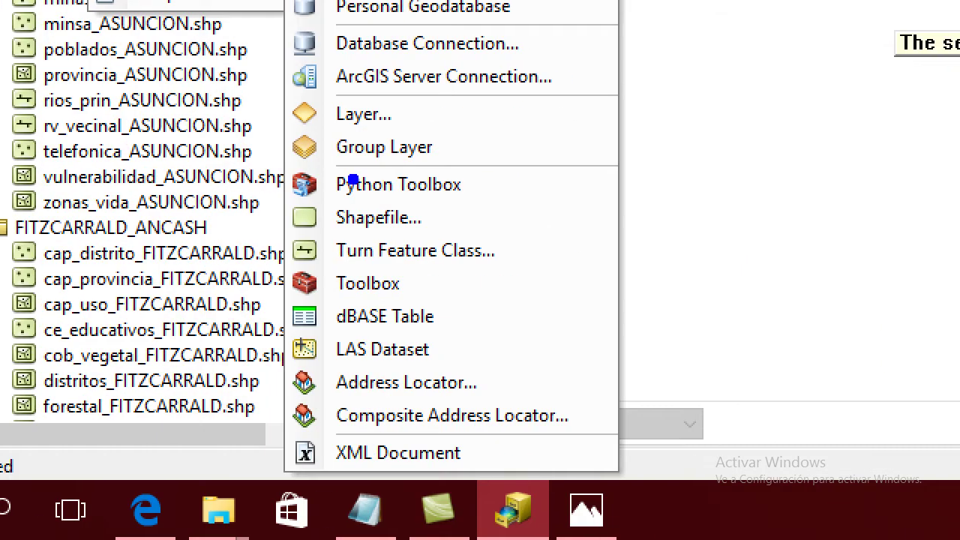
pyautogui.moveTo(274, 188)
pyautogui.mouseDown()
pyautogui.moveTo(370, 237)
pyautogui.moveTo(448, 243)
pyautogui.mouseUp()
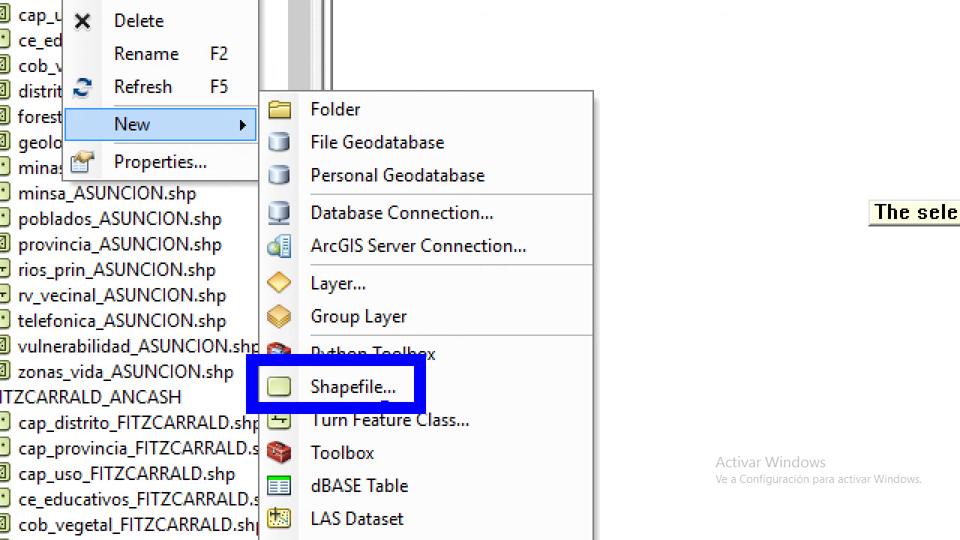
pyautogui.click(401, 390)
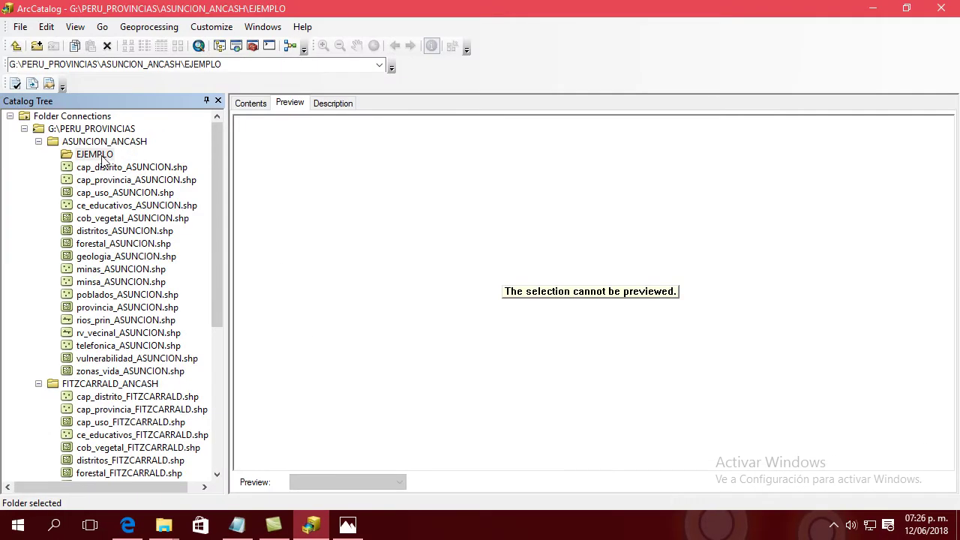
# - Start a new shapefile in the EJEMPLO folder, name it POSTES and keep Point as its feature type
pyautogui.rightClick(101, 157)
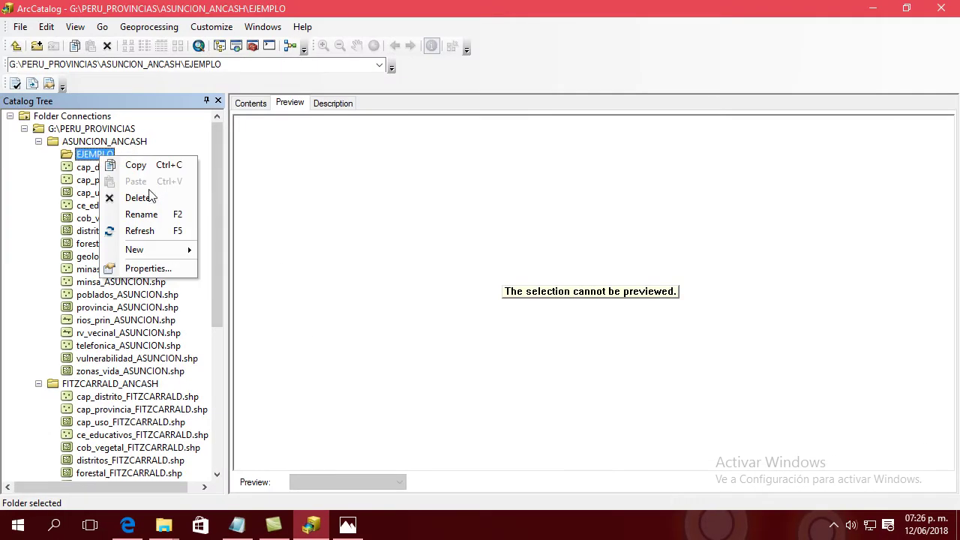
pyautogui.moveTo(176, 250)
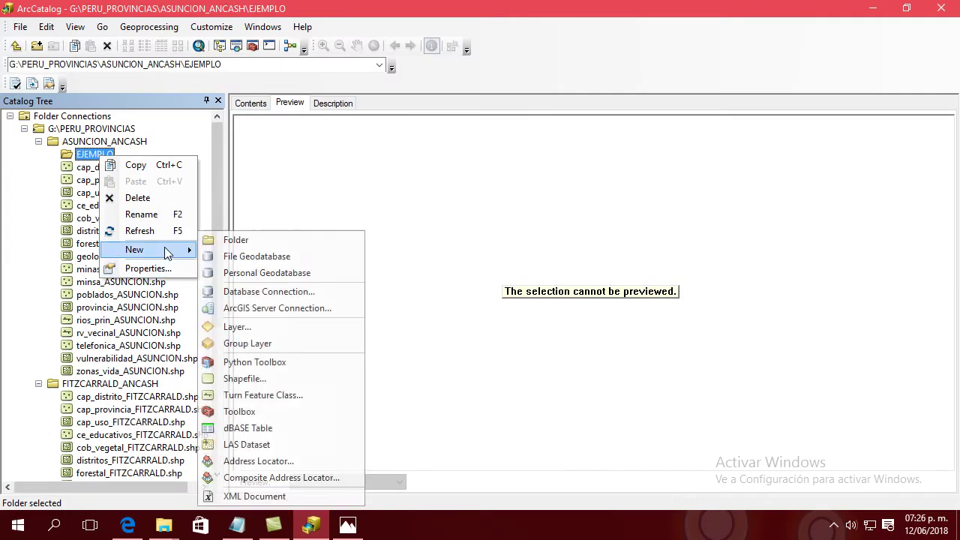
pyautogui.click(250, 380)
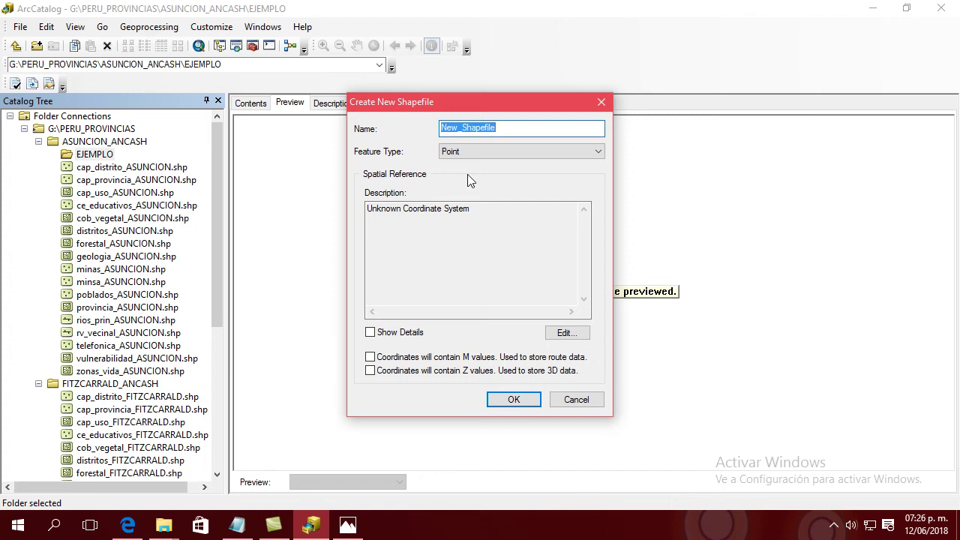
pyautogui.write('POSTES')
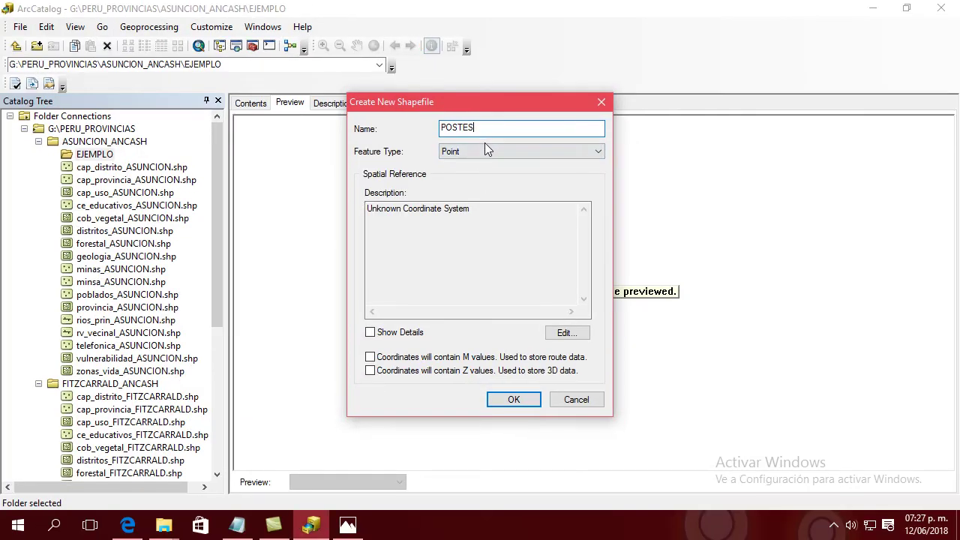
pyautogui.click(482, 204)
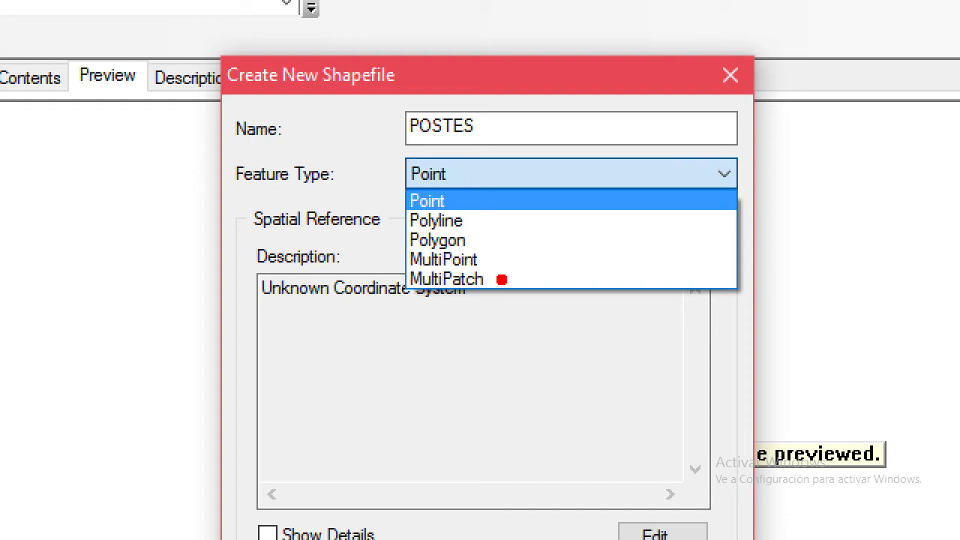
pyautogui.press('Escape')
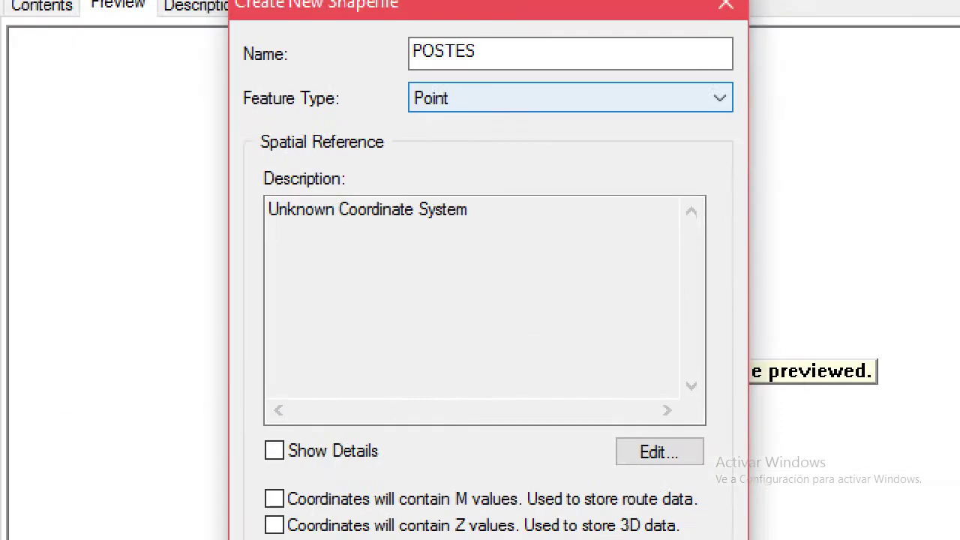
# - Open the spatial reference settings of the new POSTES shapefile and review the geographic and projected coordinate system groups
pyautogui.moveTo(420, 219); pyautogui.dragTo(518, 328)
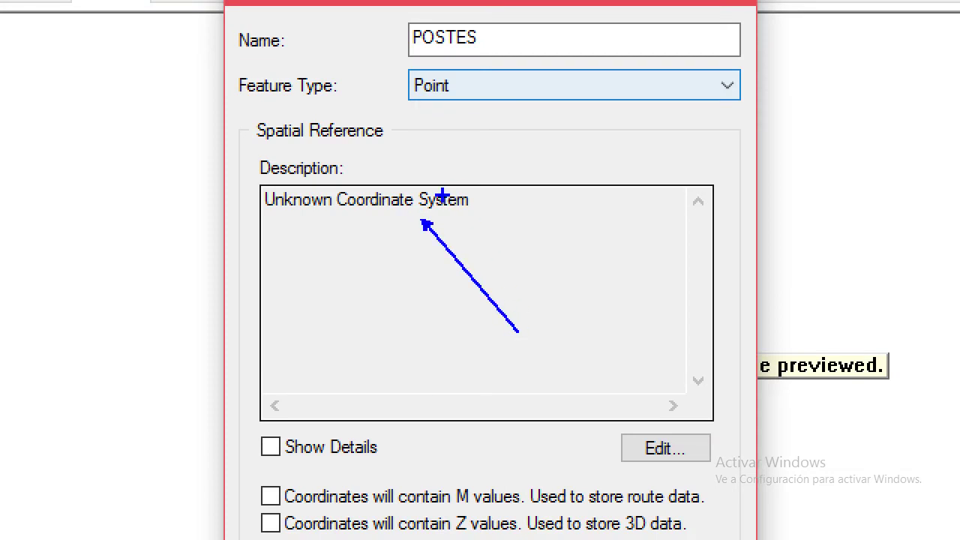
pyautogui.moveTo(423, 223)
pyautogui.mouseDown()
pyautogui.moveTo(480, 304)
pyautogui.moveTo(536, 349)
pyautogui.mouseUp()
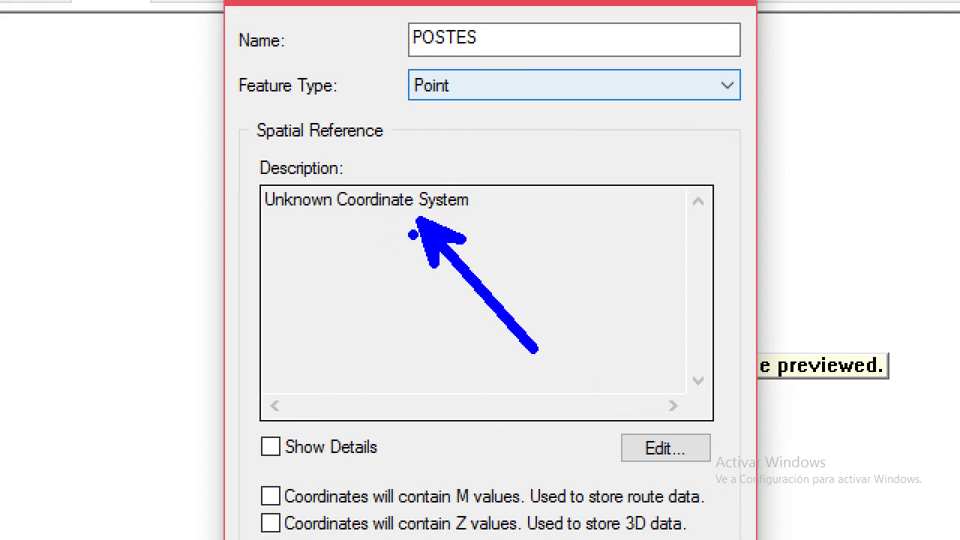
pyautogui.moveTo(598, 418)
pyautogui.mouseDown()
pyautogui.moveTo(658, 458)
pyautogui.moveTo(735, 484)
pyautogui.mouseUp()
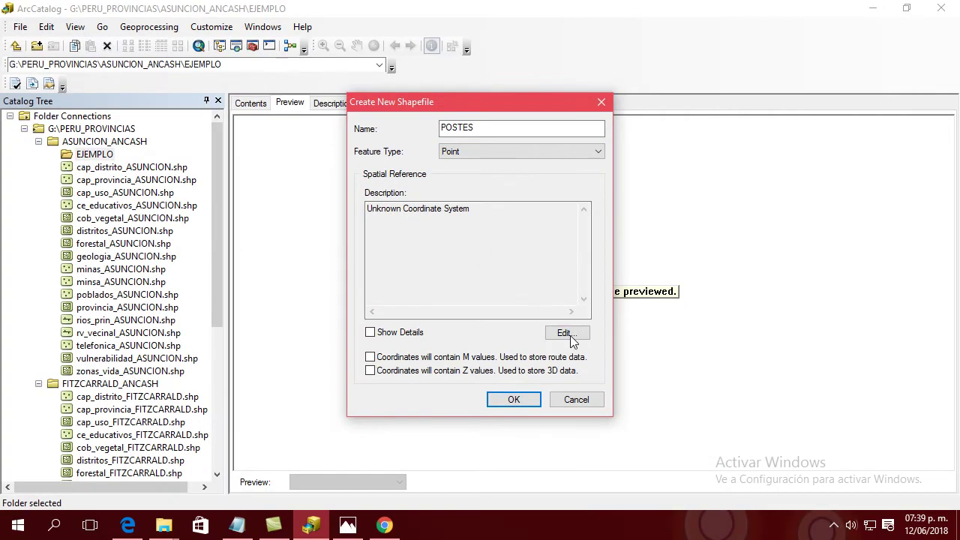
pyautogui.click(660, 450)
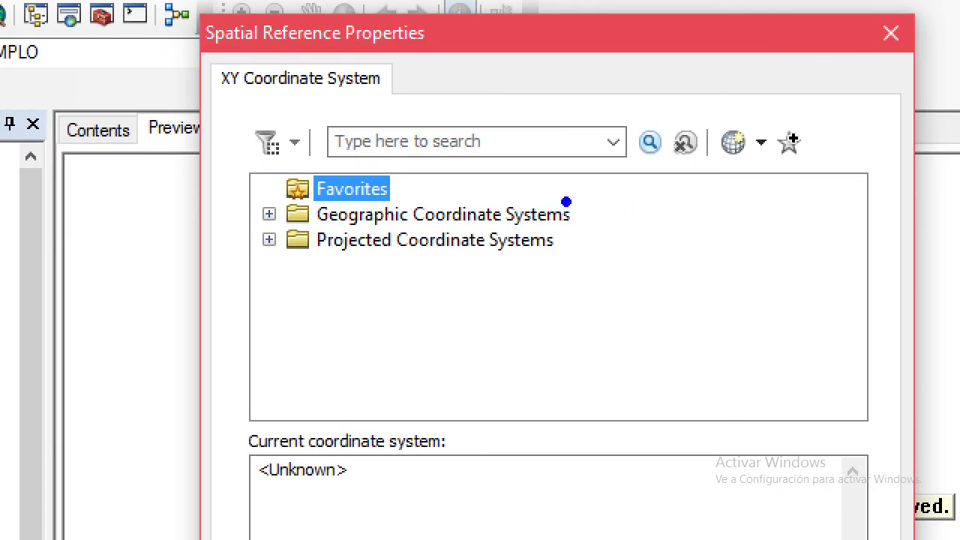
pyautogui.moveTo(578, 216); pyautogui.dragTo(647, 195)
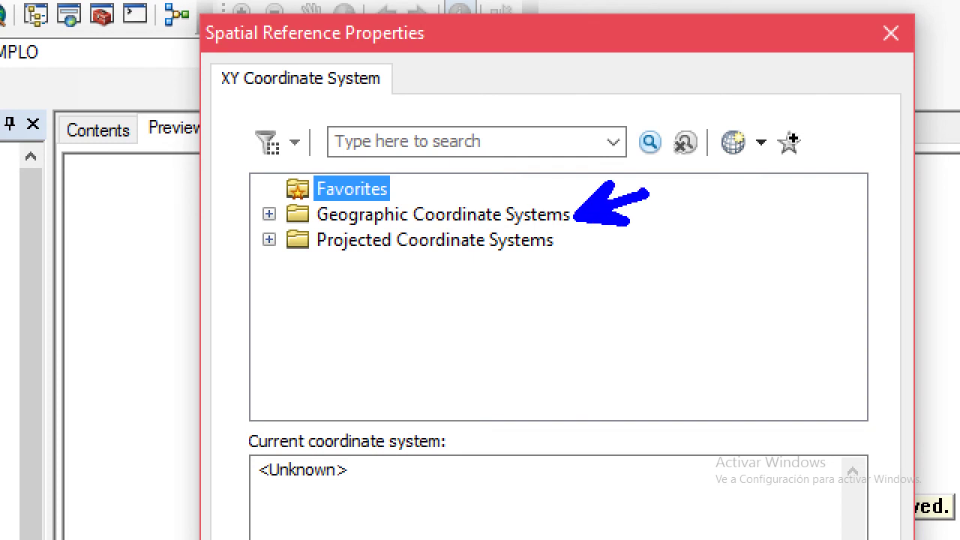
pyautogui.moveTo(562, 243); pyautogui.dragTo(672, 303)
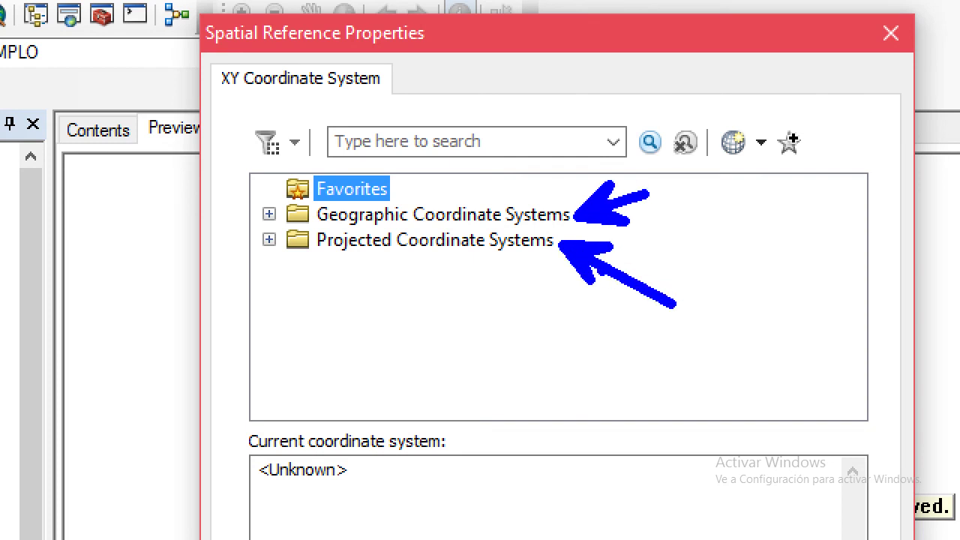
pyautogui.press('Escape')
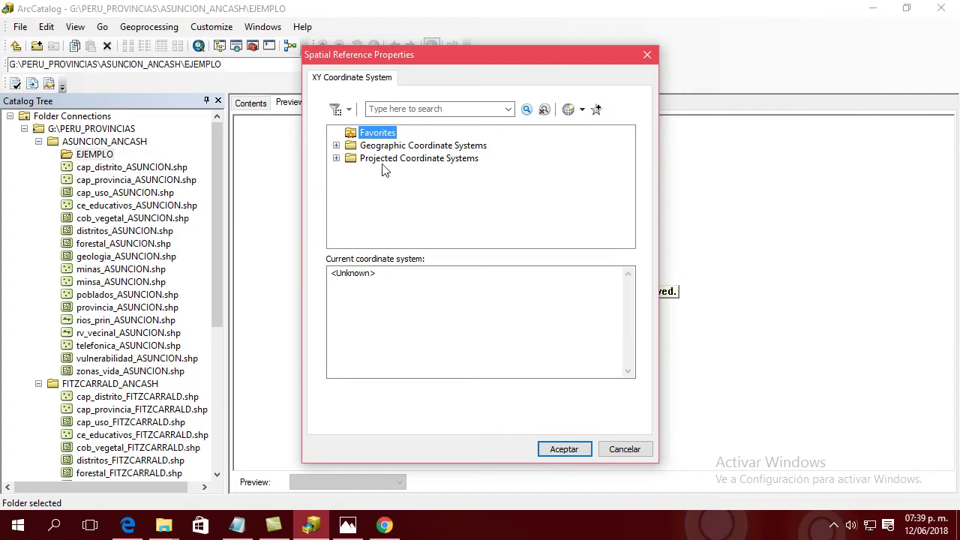
pyautogui.click(336, 158)
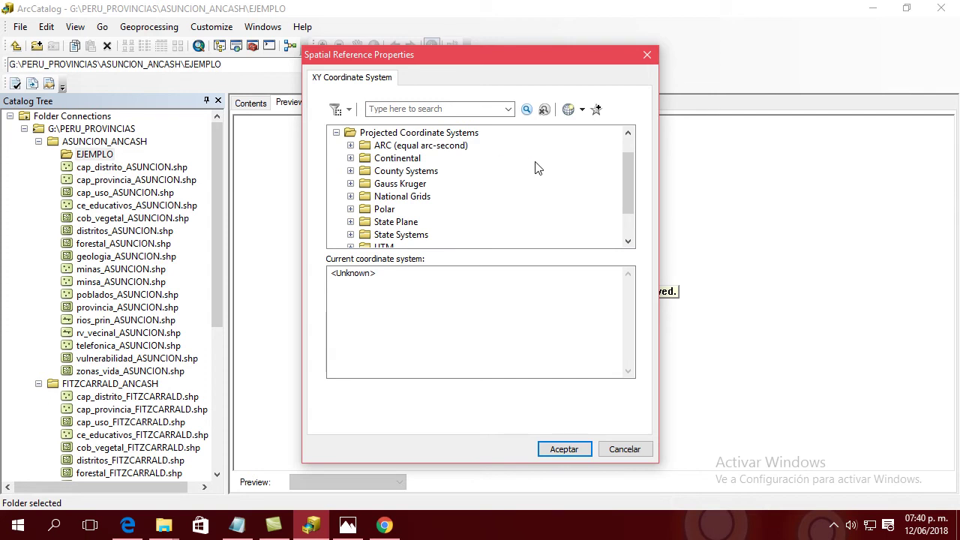
pyautogui.moveTo(624, 160); pyautogui.dragTo(626, 181)
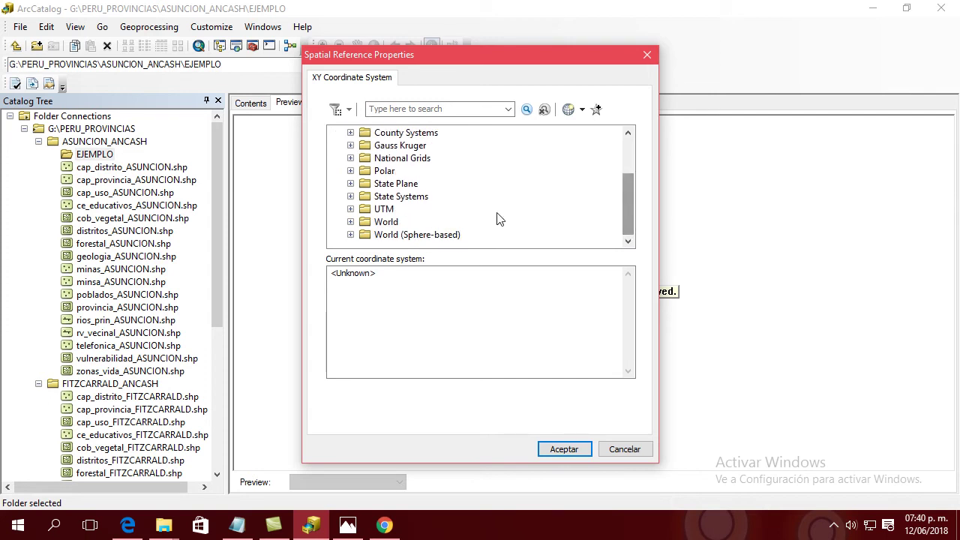
pyautogui.click(350, 210)
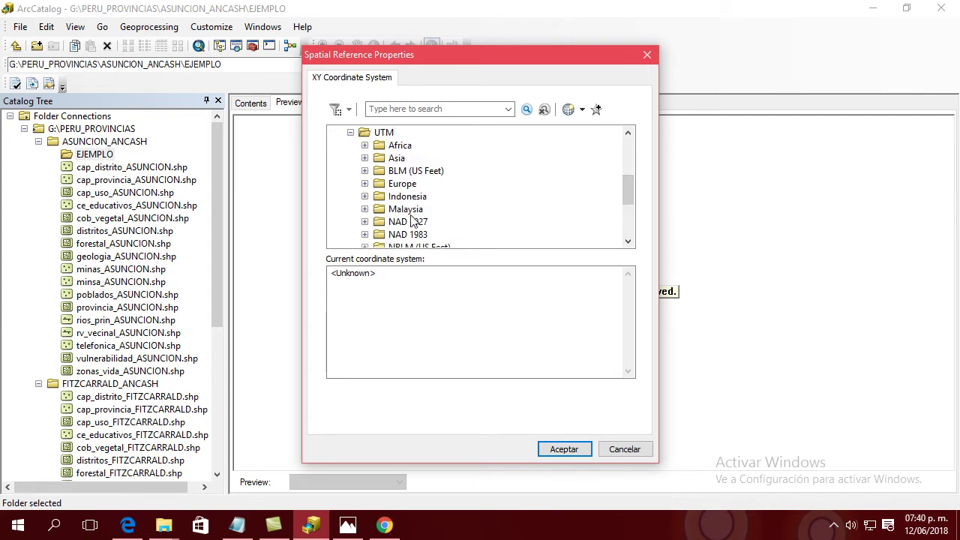
pyautogui.moveTo(626, 184); pyautogui.dragTo(625, 220)
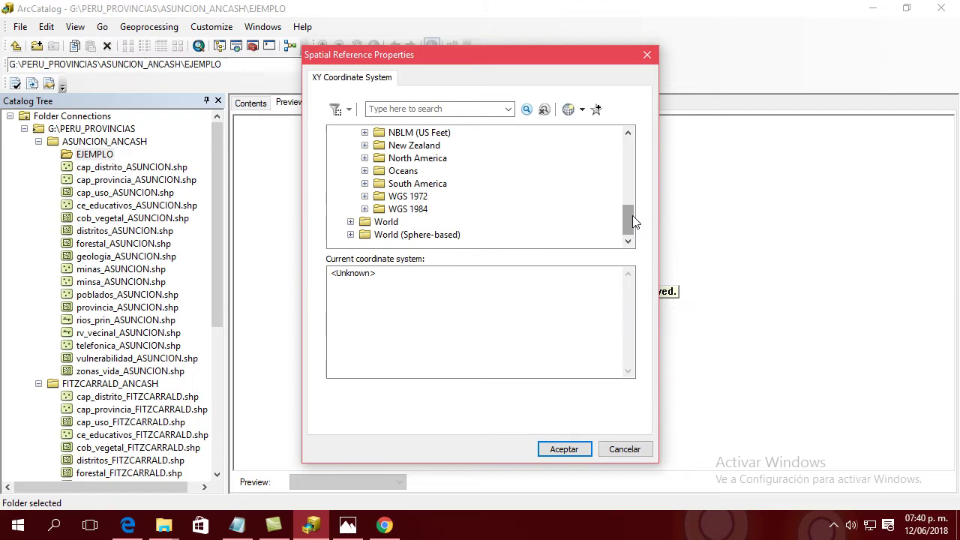
pyautogui.moveTo(632, 215); pyautogui.dragTo(627, 151)
pyautogui.doubleClick(379, 222)
pyautogui.click(336, 158)
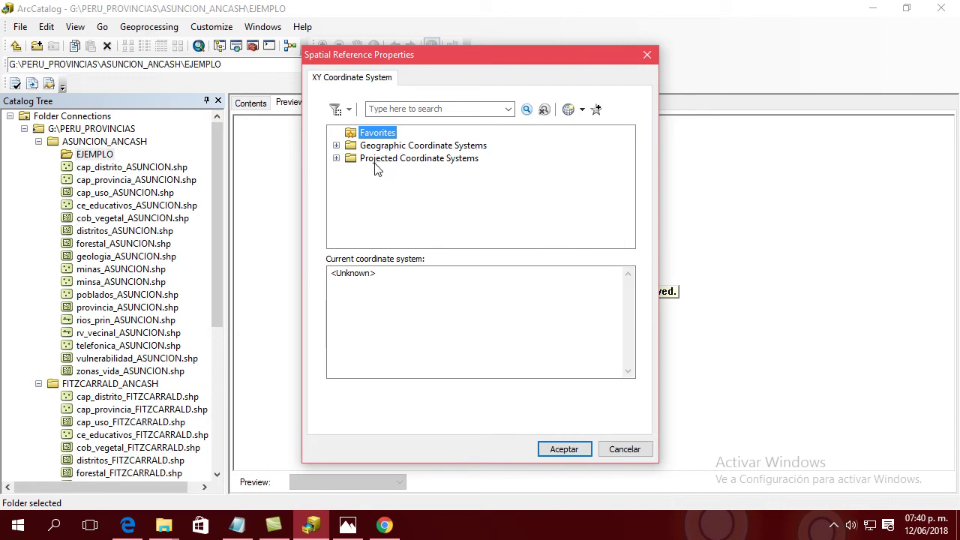
# - Expand Projected Coordinate Systems, UTM, WGS 1984 and Southern Hemisphere to list the southern UTM zones
pyautogui.click(337, 159)
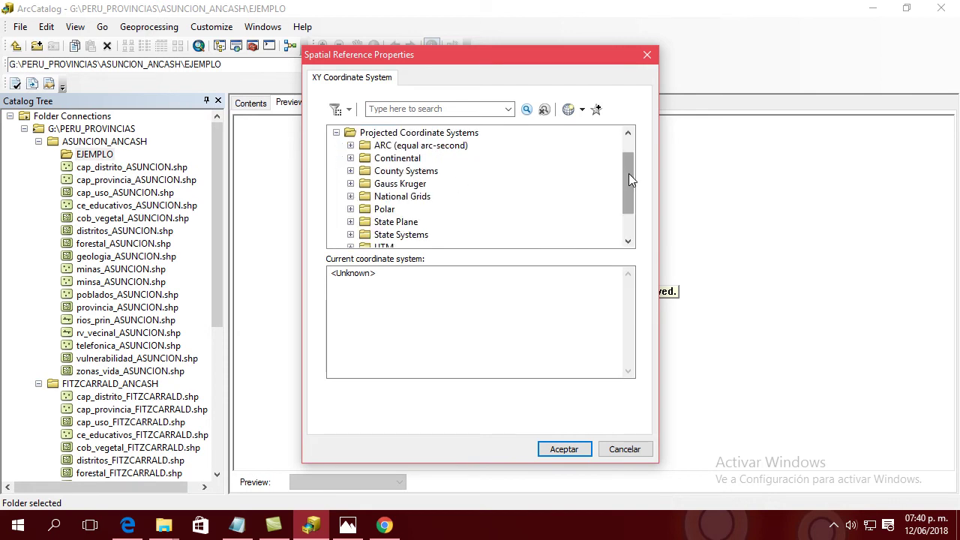
pyautogui.moveTo(628, 174); pyautogui.dragTo(626, 197)
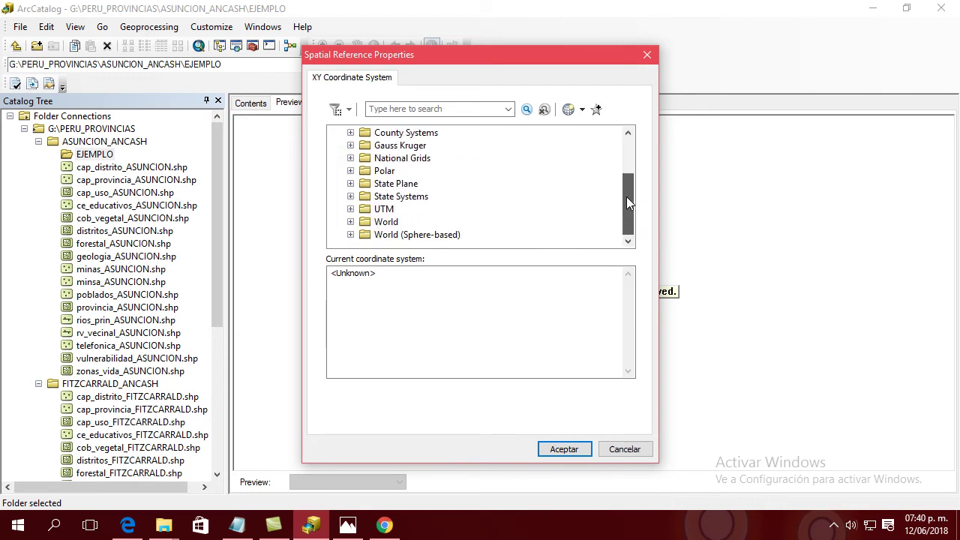
pyautogui.click(350, 209)
pyautogui.moveTo(628, 189); pyautogui.dragTo(628, 217)
pyautogui.click(390, 224)
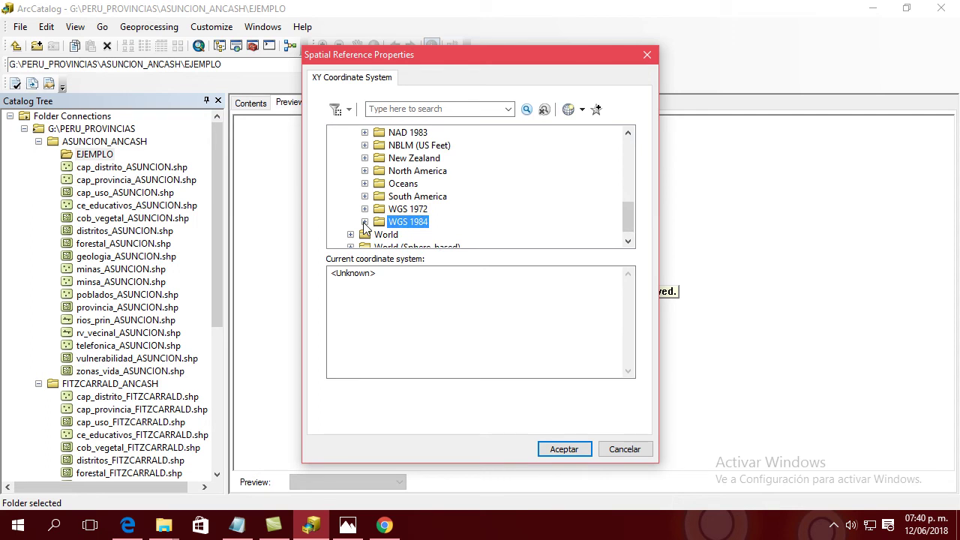
pyautogui.click(365, 222)
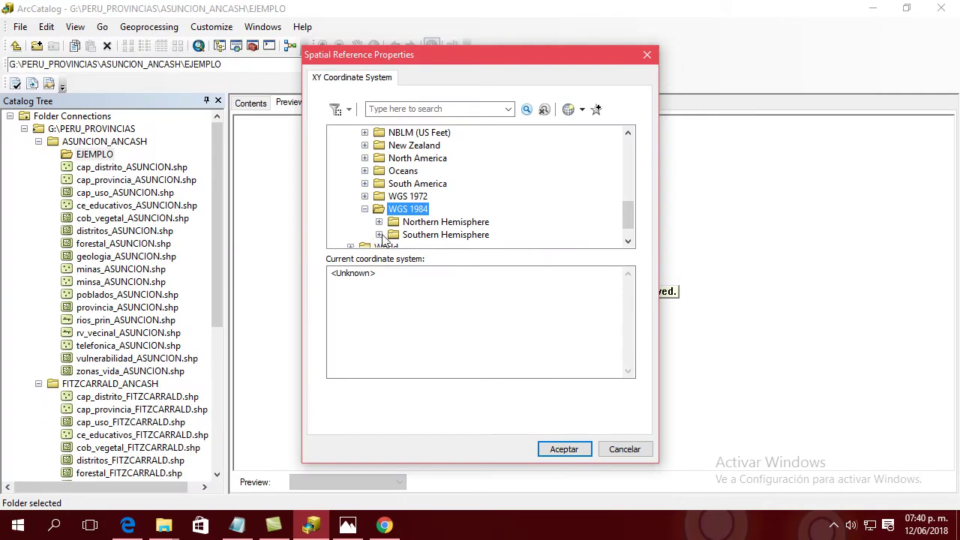
pyautogui.click(380, 234)
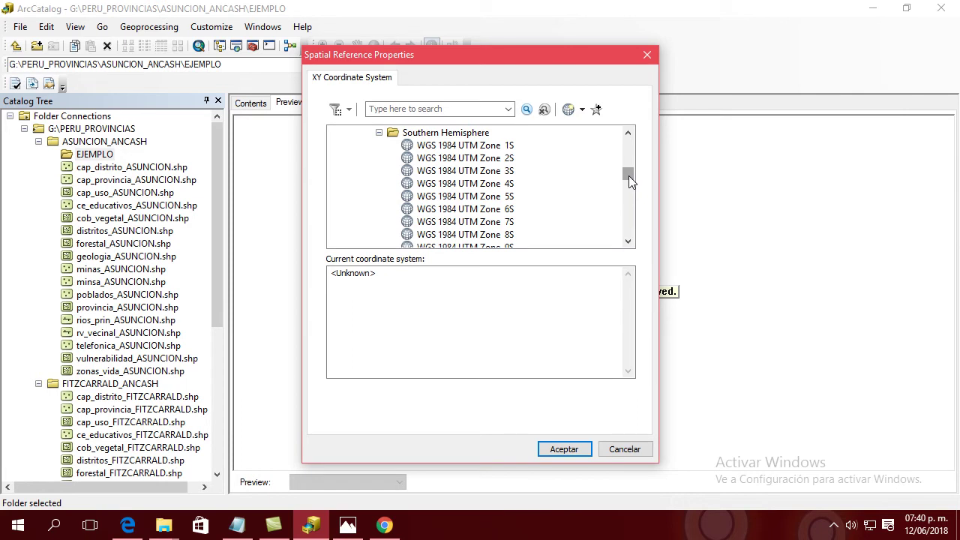
# - Look through the Southern Hemisphere list for the WGS 1984 UTM zones 17S, 18S and 19S
pyautogui.moveTo(628, 176); pyautogui.dragTo(628, 176)
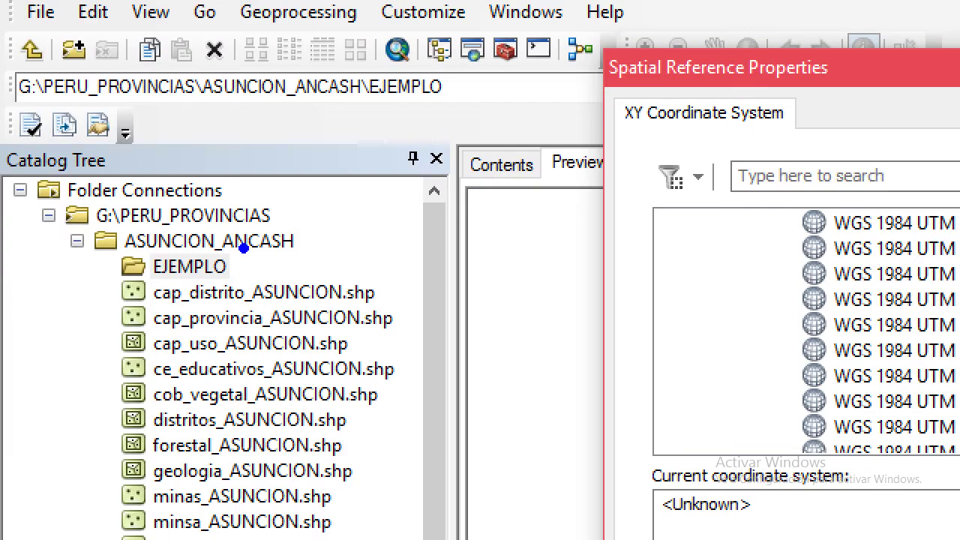
pyautogui.moveTo(257, 247)
pyautogui.mouseDown()
pyautogui.moveTo(300, 276)
pyautogui.moveTo(368, 356)
pyautogui.mouseUp()
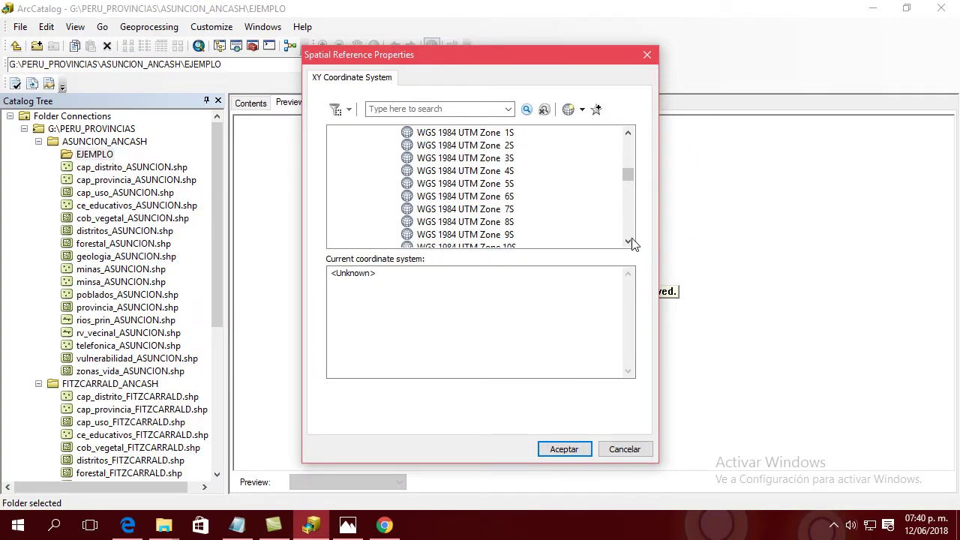
pyautogui.click(628, 242)
pyautogui.click(628, 242)
pyautogui.click(628, 241)
pyautogui.click(628, 242)
pyautogui.click(629, 242)
pyautogui.click(628, 242)
pyautogui.click(628, 242)
pyautogui.click(628, 241)
pyautogui.click(629, 242)
pyautogui.click(629, 242)
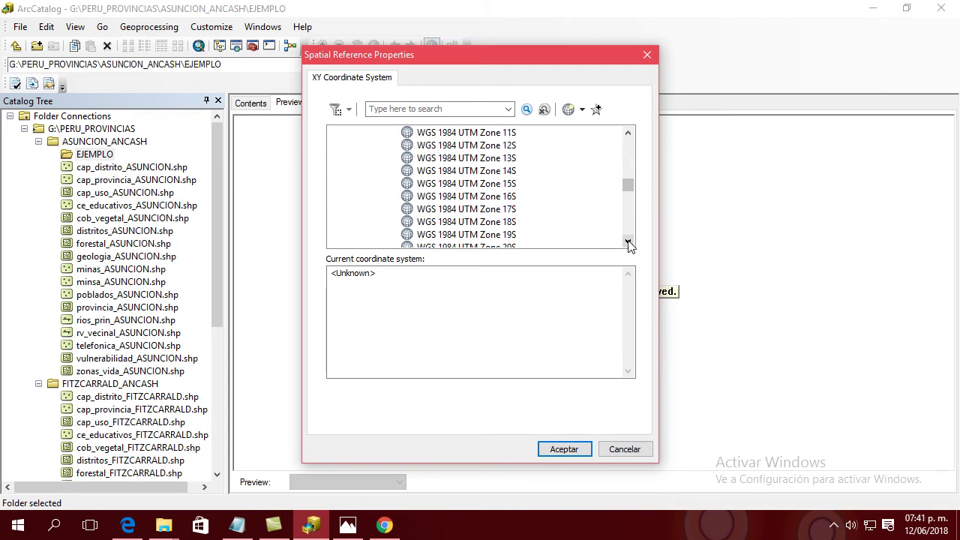
pyautogui.click(628, 242)
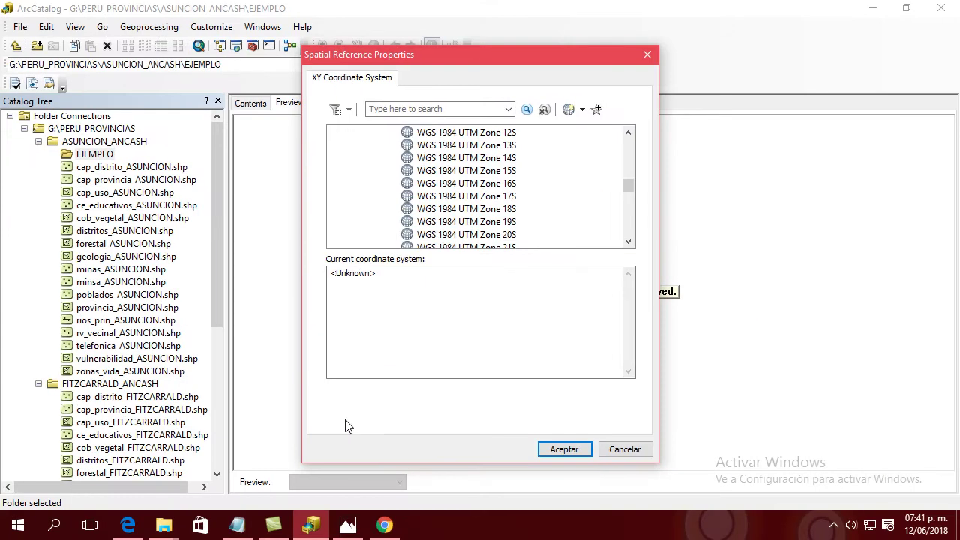
# - Open the ZONAS PERU 17-18-19 image from the ARCGIS_CLASE1 folder and examine the UTM zone boundaries across Peru
pyautogui.moveTo(173, 529)
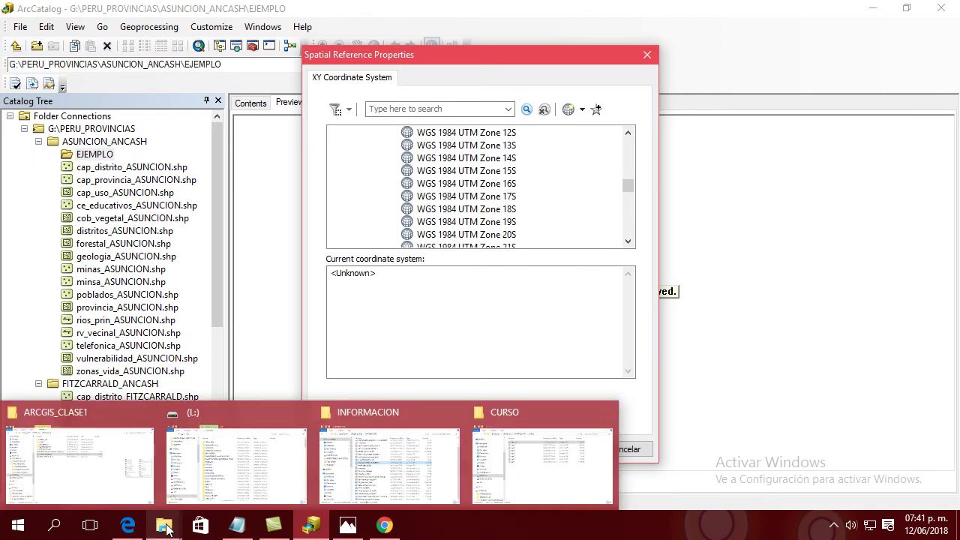
pyautogui.click(82, 450)
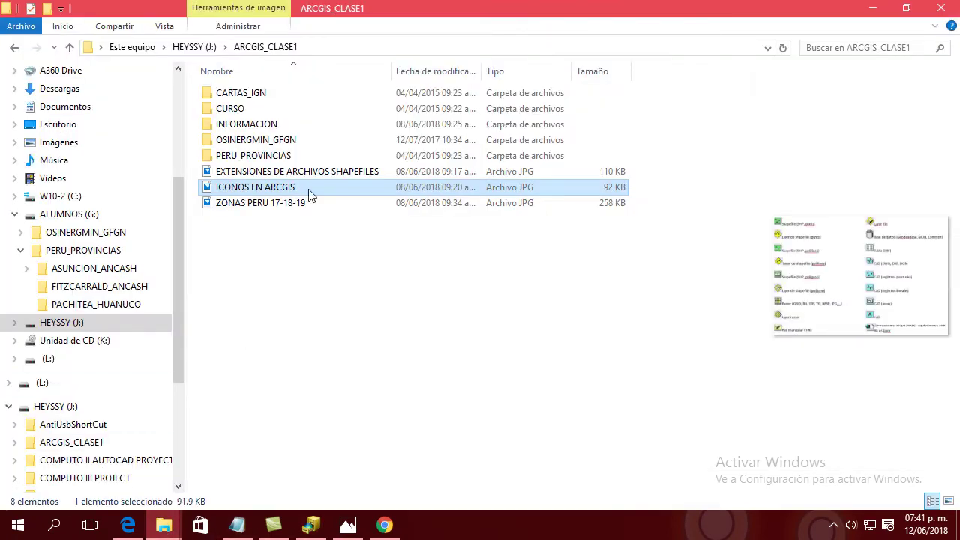
pyautogui.click(247, 203)
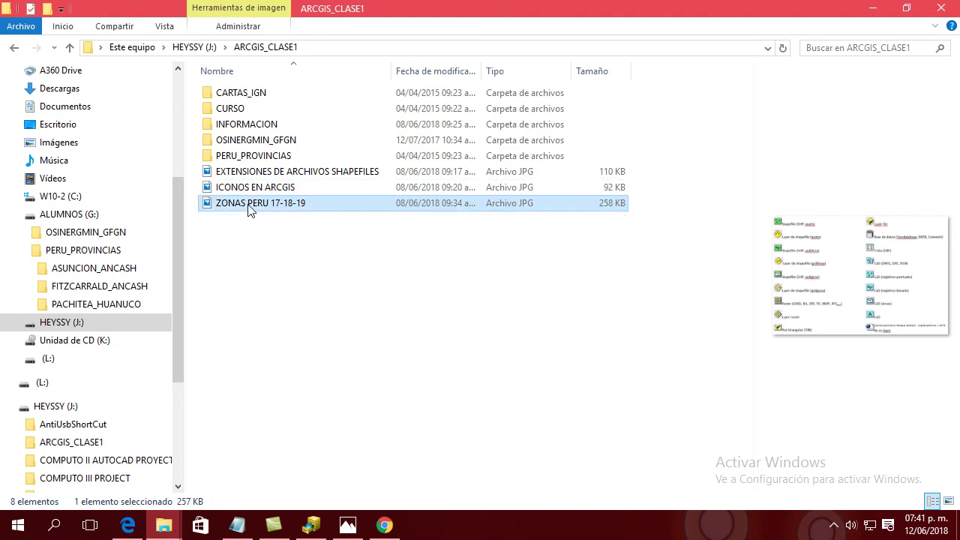
pyautogui.doubleClick(239, 208)
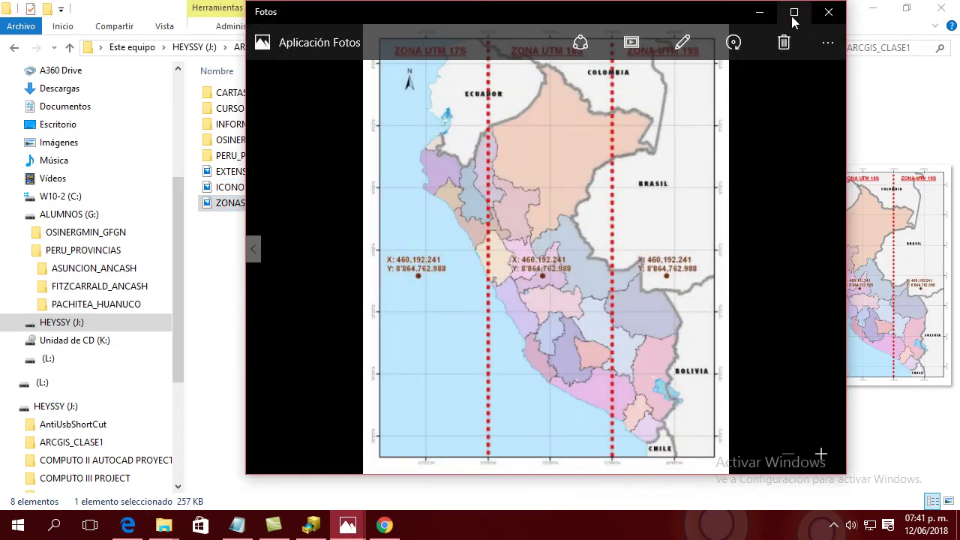
pyautogui.click(793, 13)
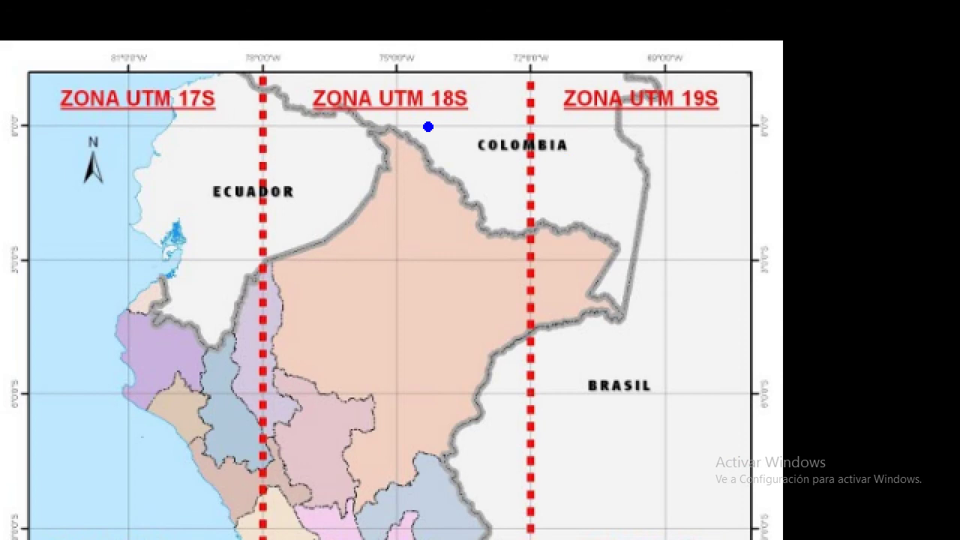
pyautogui.click(426, 125)
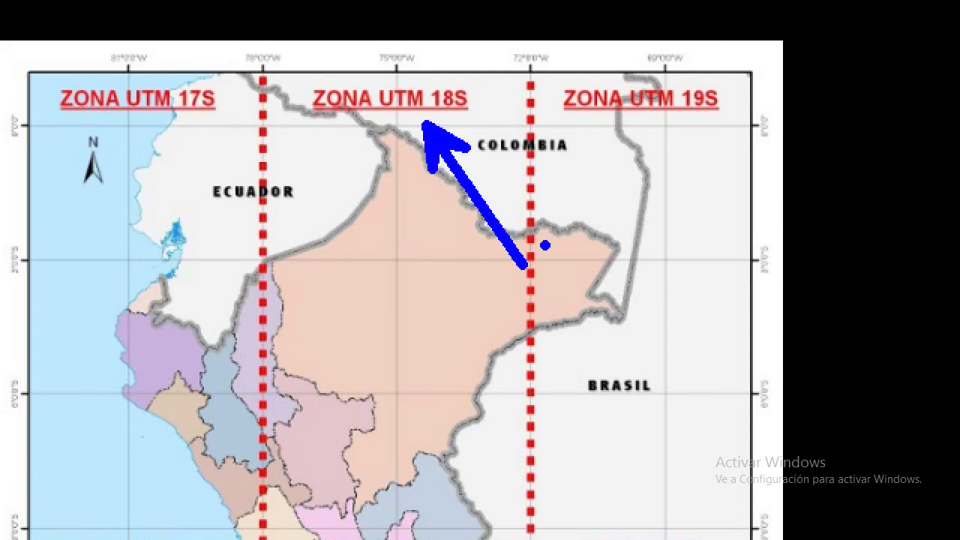
pyautogui.press('Escape')
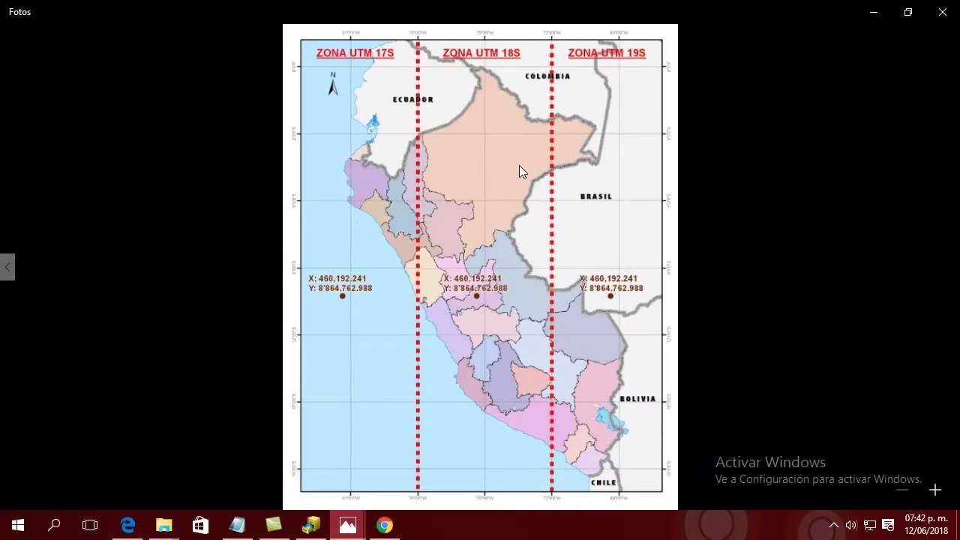
# - Back in ArcCatalog, create the POSTES shapefile with WGS 1984 UTM Zone 18S, adding that coordinate system to the favorites
pyautogui.click(324, 529)
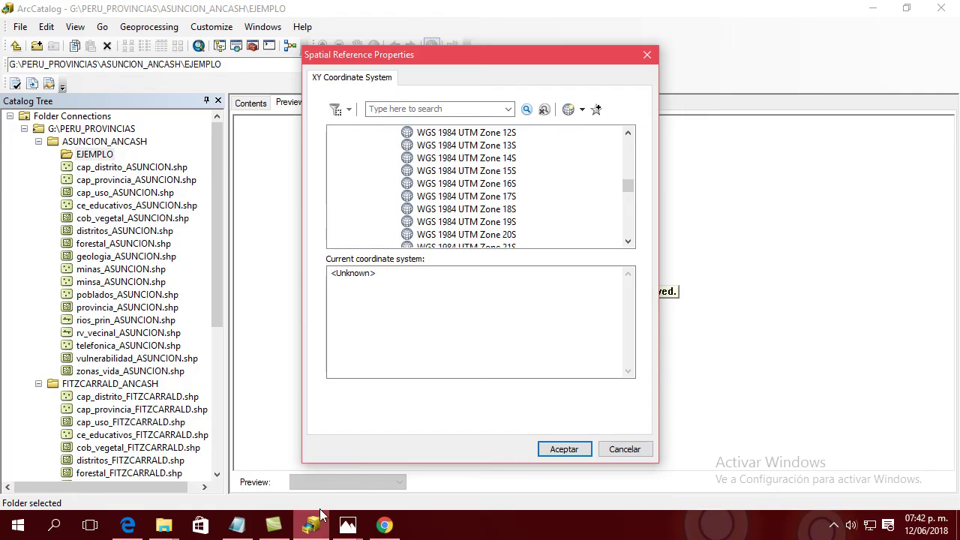
pyautogui.click(493, 212)
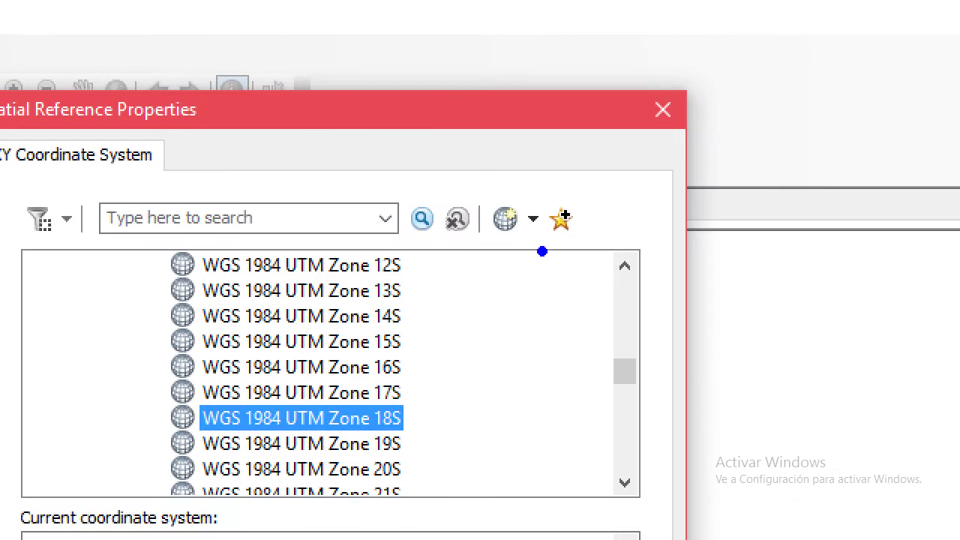
pyautogui.moveTo(596, 120); pyautogui.dragTo(614, 162)
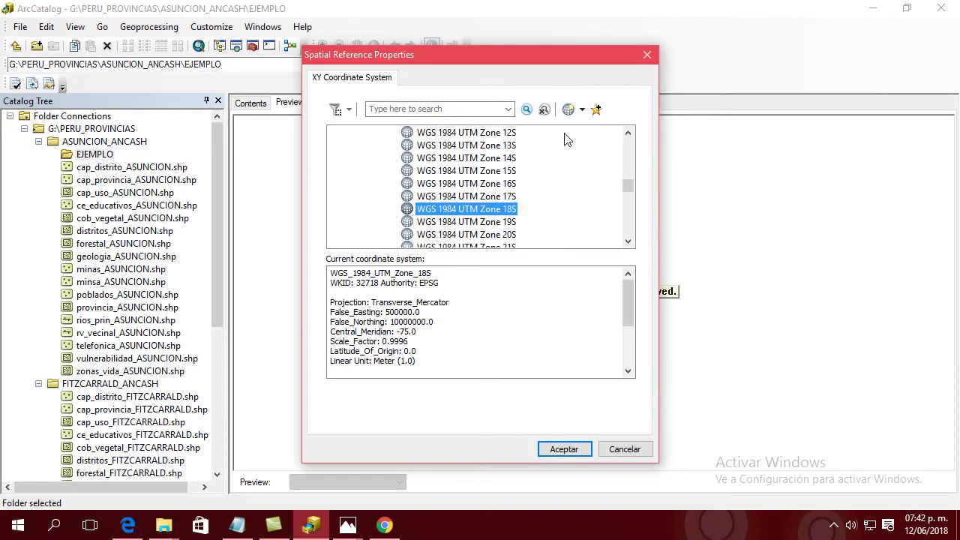
pyautogui.click(597, 110)
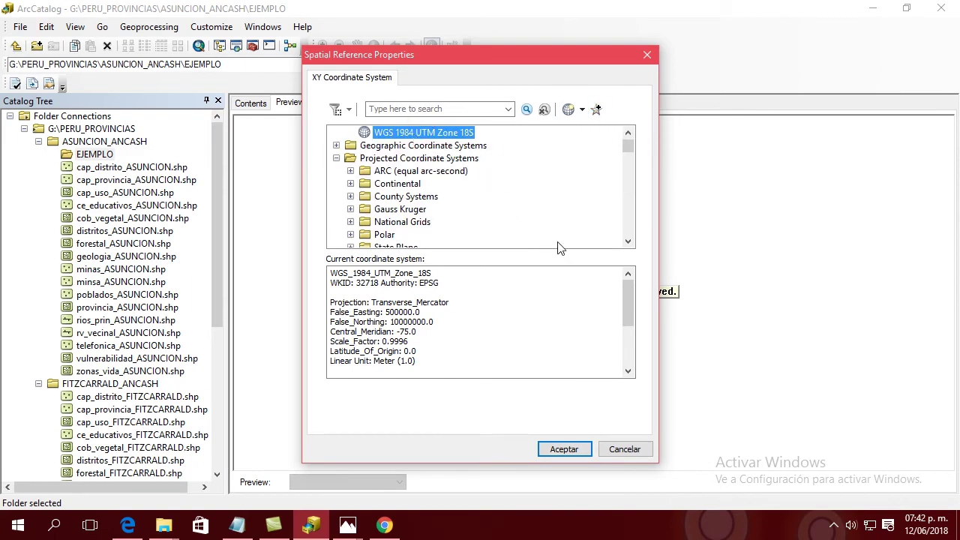
pyautogui.click(582, 450)
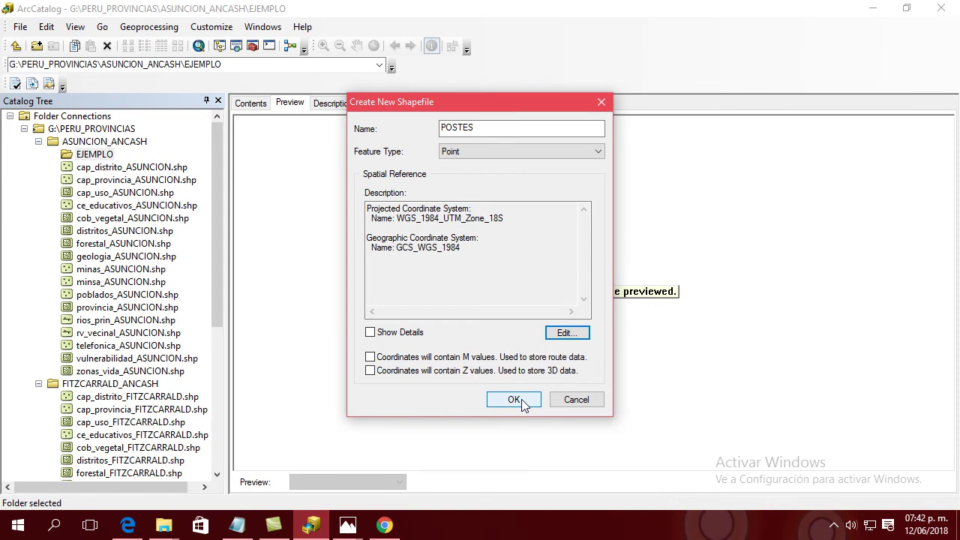
pyautogui.click(522, 405)
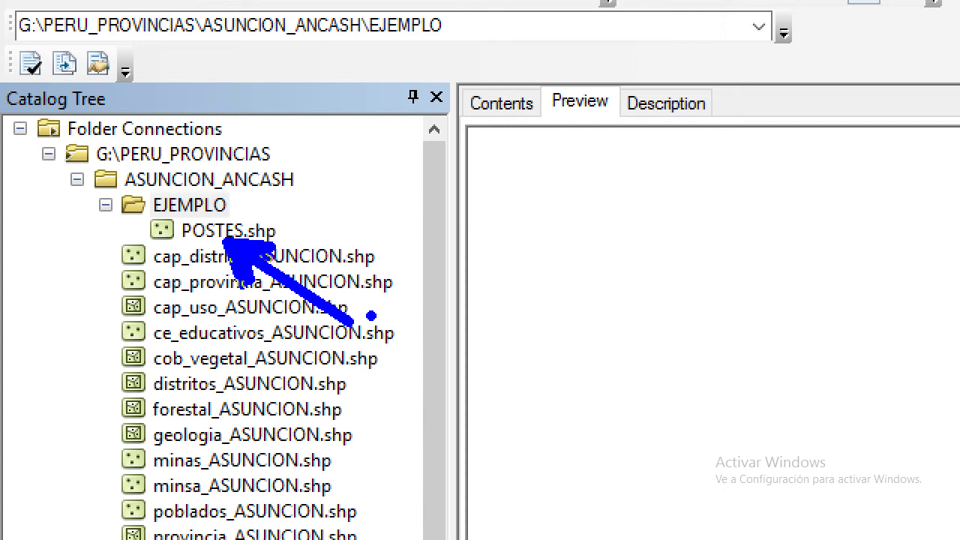
# - Check the XY coordinate system in the properties of cap_distrito_ASUNCION.shp and close the properties
pyautogui.rightClick(315, 257)
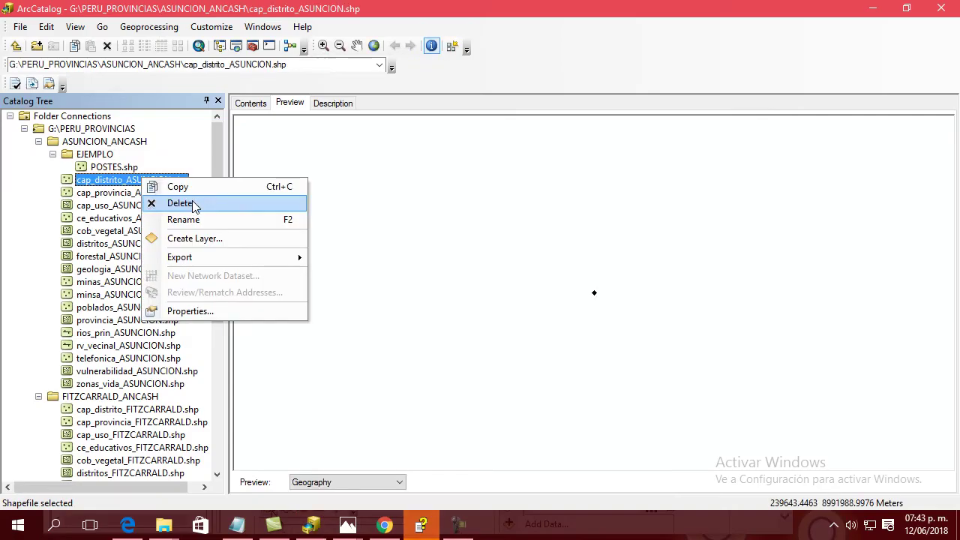
pyautogui.click(222, 264)
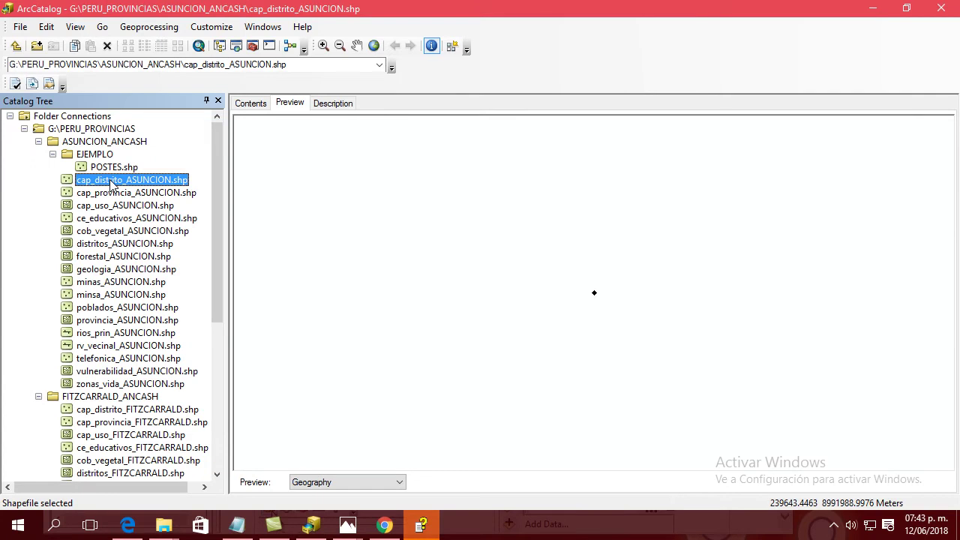
pyautogui.rightClick(111, 184)
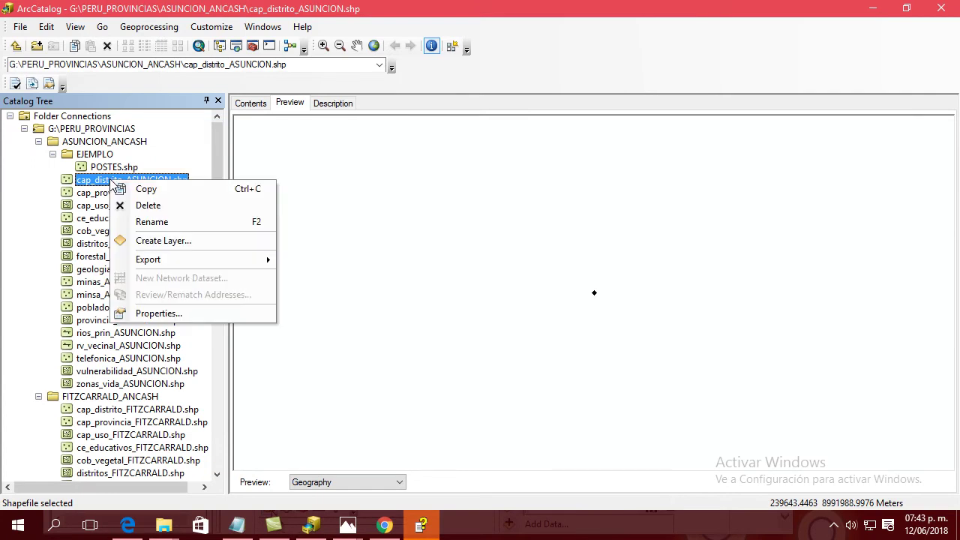
pyautogui.click(174, 314)
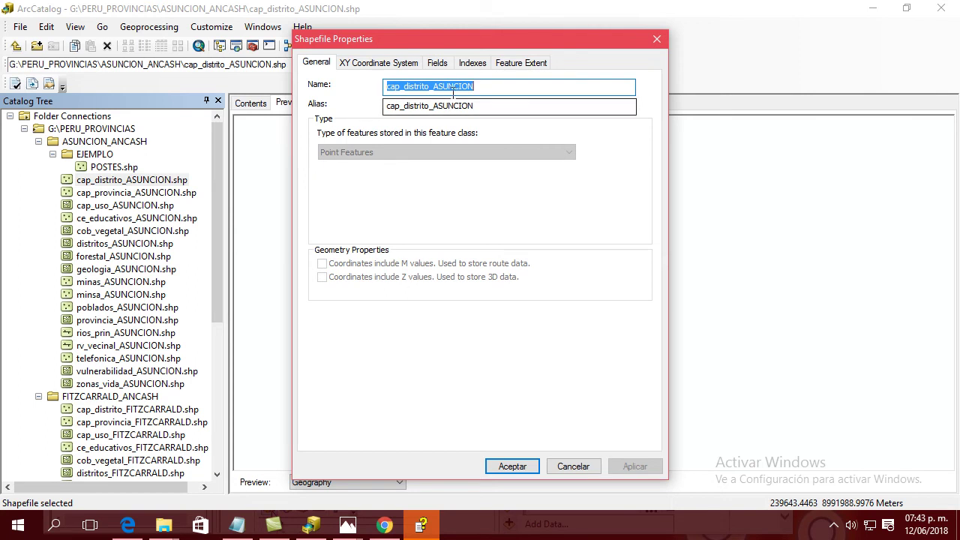
pyautogui.click(364, 65)
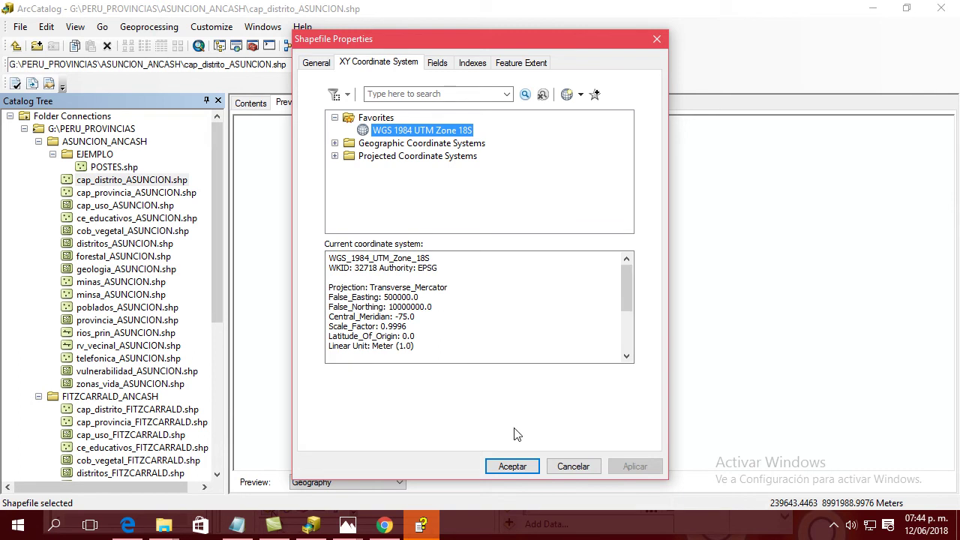
pyautogui.click(523, 466)
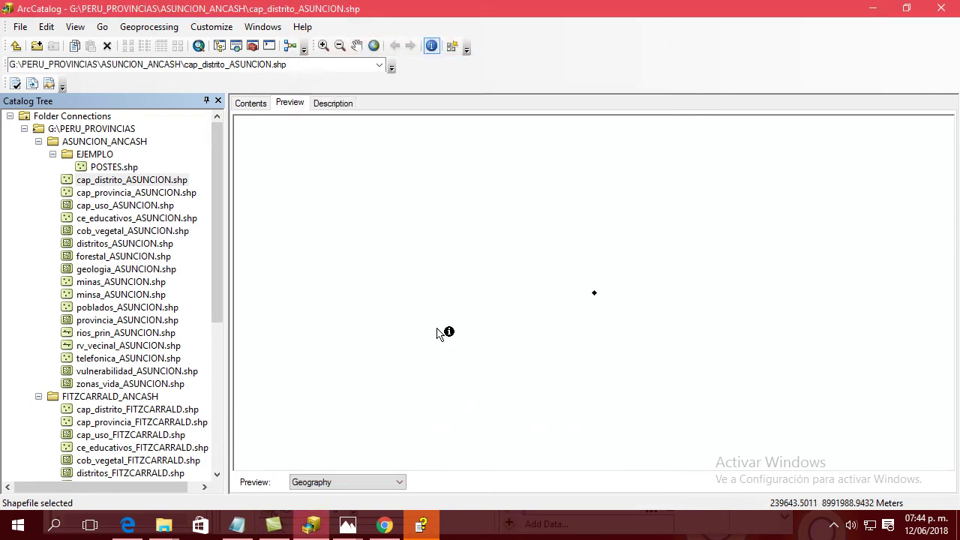
# - Preview POSTES.shp and collapse the ASUNCION_ANCASH folder and the PERU_PROVINCIAS connection
pyautogui.click(134, 168)
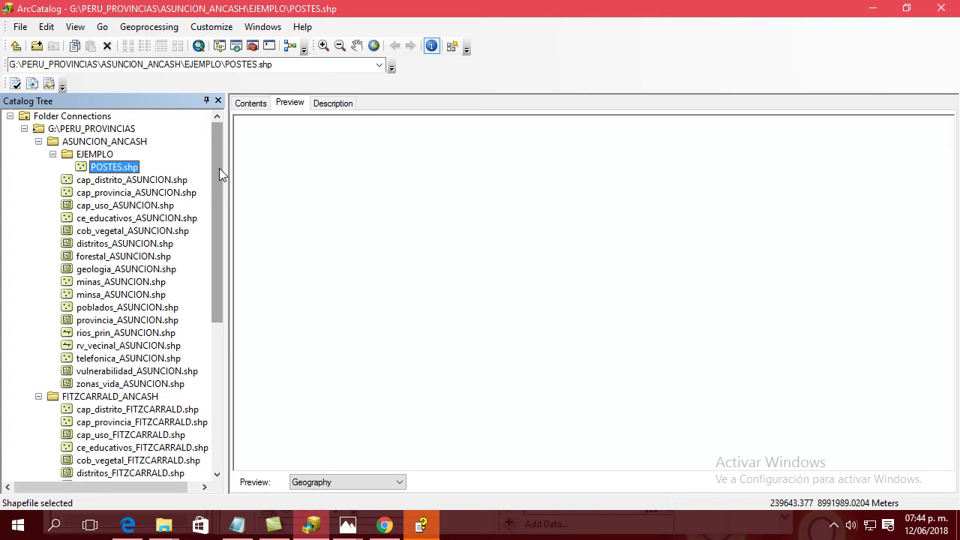
pyautogui.click(38, 142)
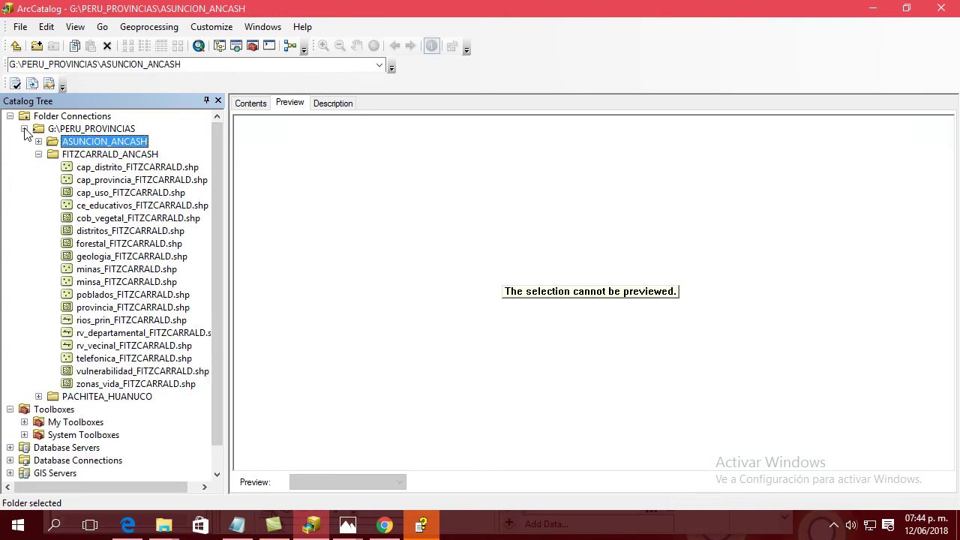
pyautogui.click(24, 129)
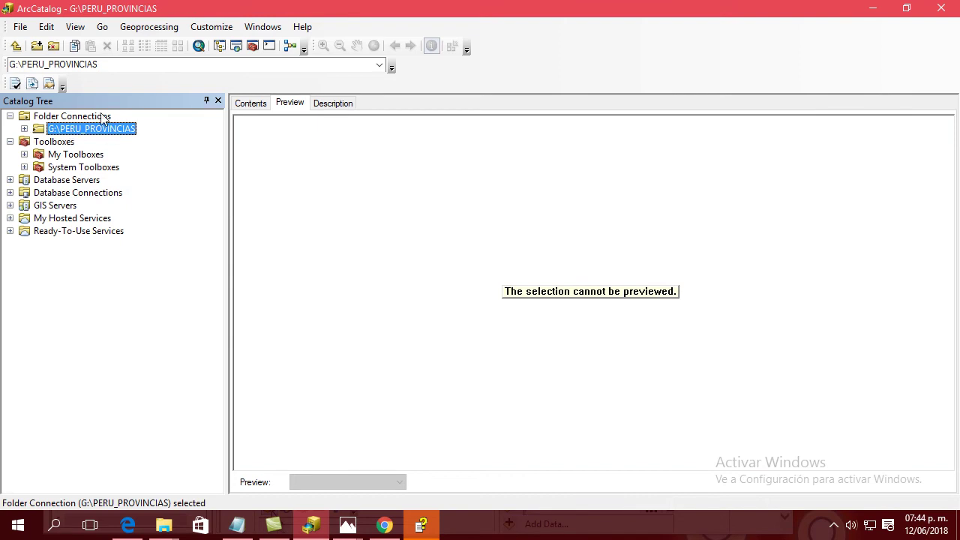
# - Add a folder connection to OSINERGMIN_GFGN on the ALUMNOS (G:) drive
pyautogui.click(93, 118)
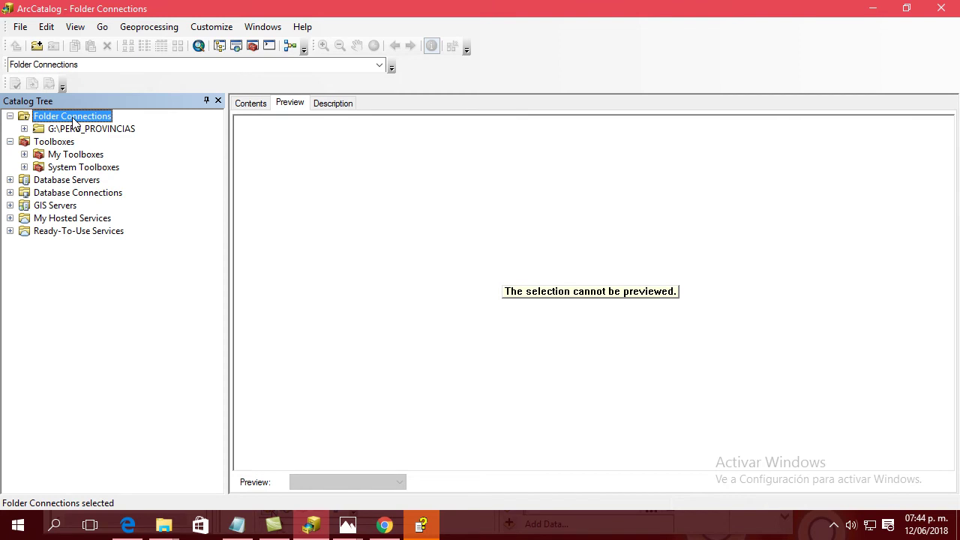
pyautogui.rightClick(74, 122)
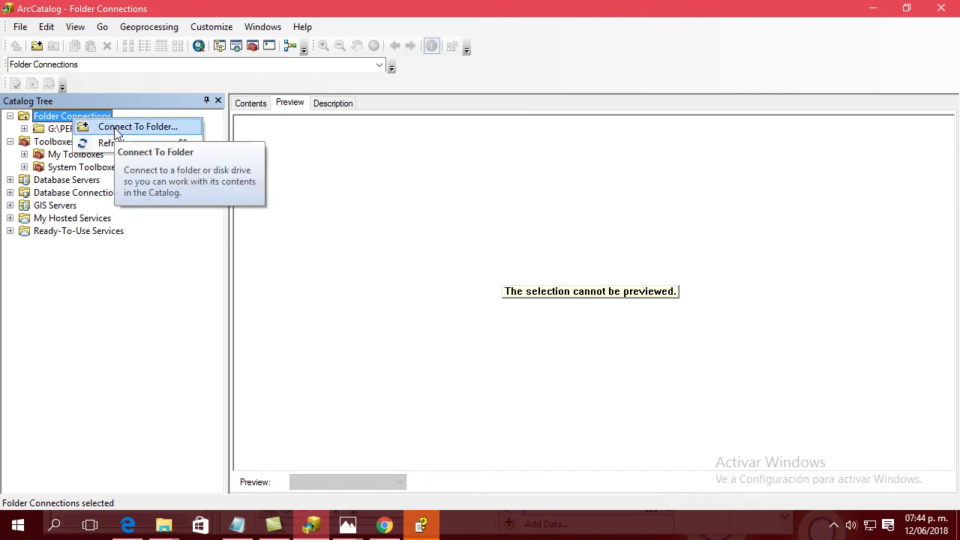
pyautogui.click(116, 129)
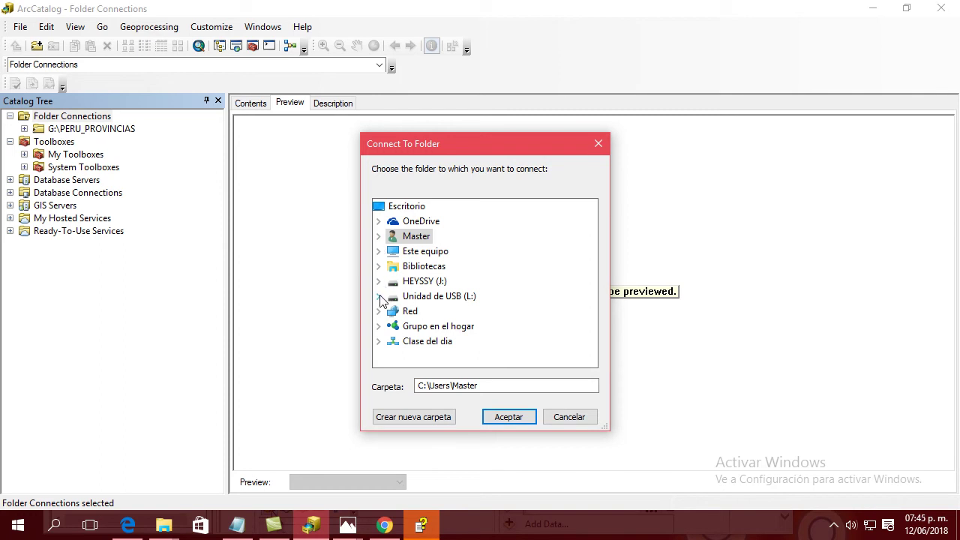
pyautogui.click(379, 253)
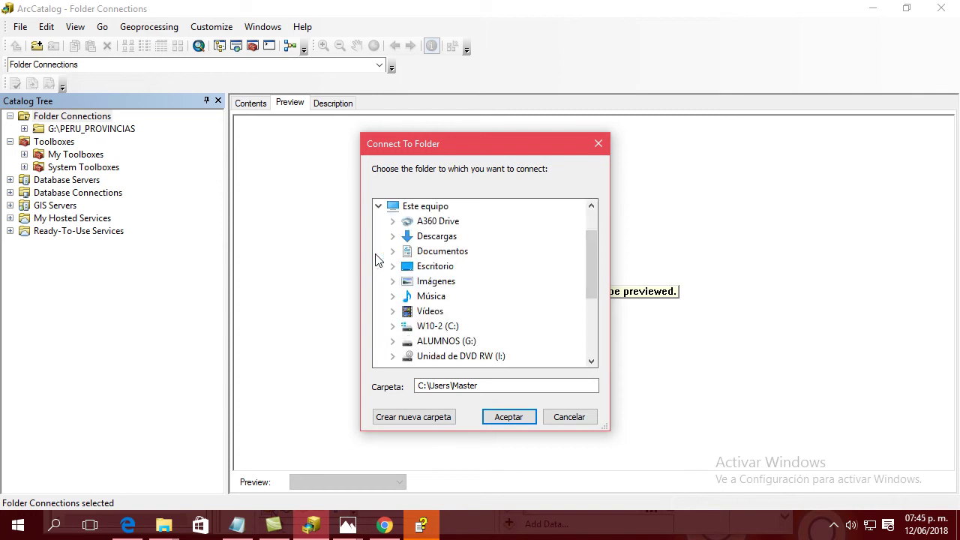
pyautogui.click(393, 341)
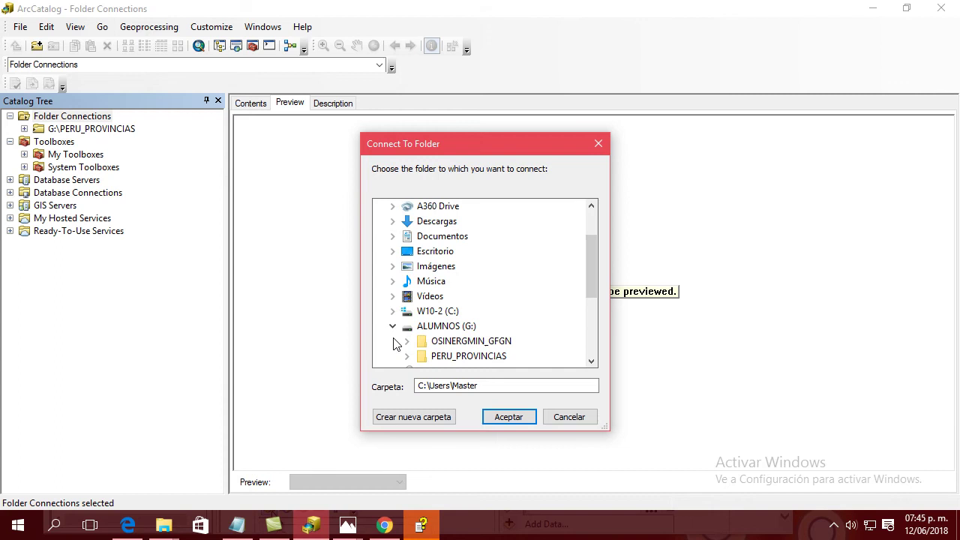
pyautogui.click(453, 343)
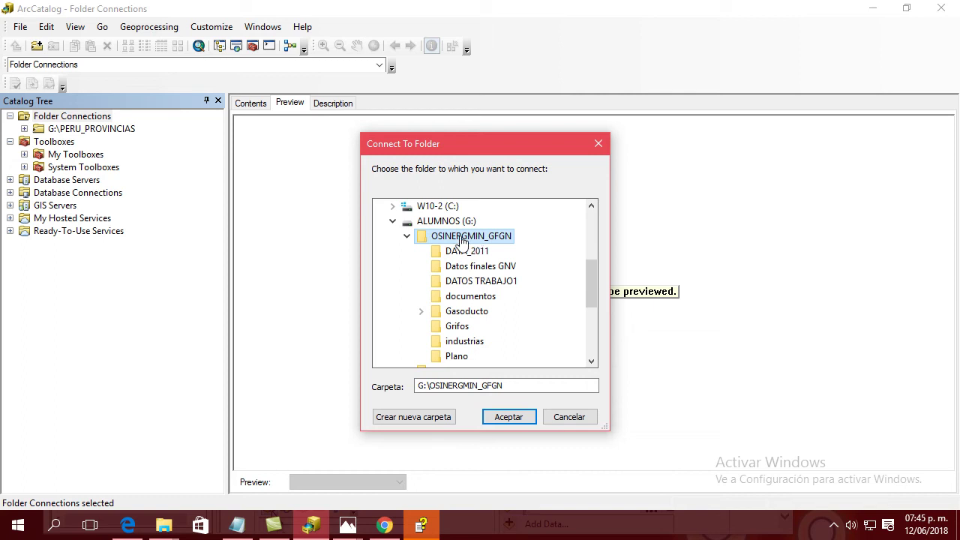
pyautogui.click(505, 420)
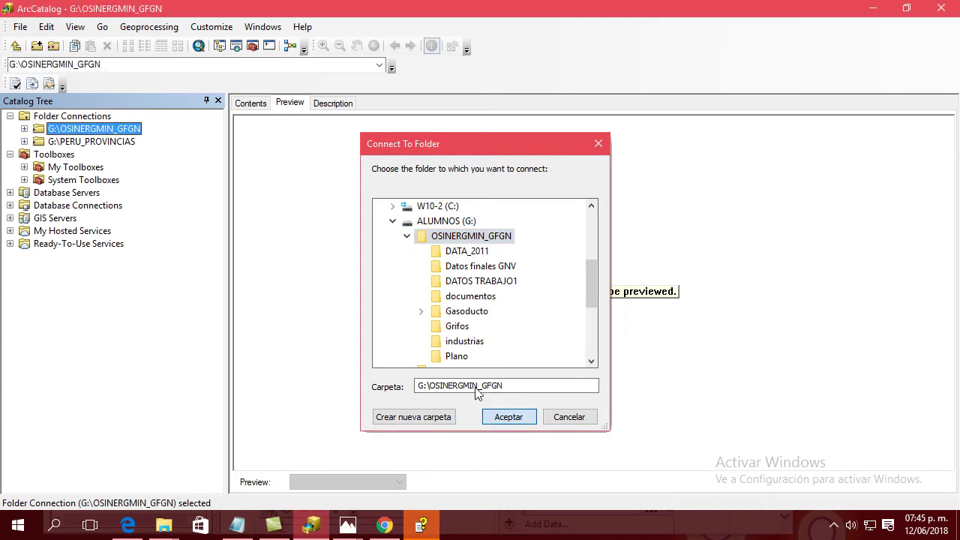
# - Expand the OSINERGMIN_GFGN connection and its Plano folder, and preview LimiteCensalLM2005.shp
pyautogui.click(24, 129)
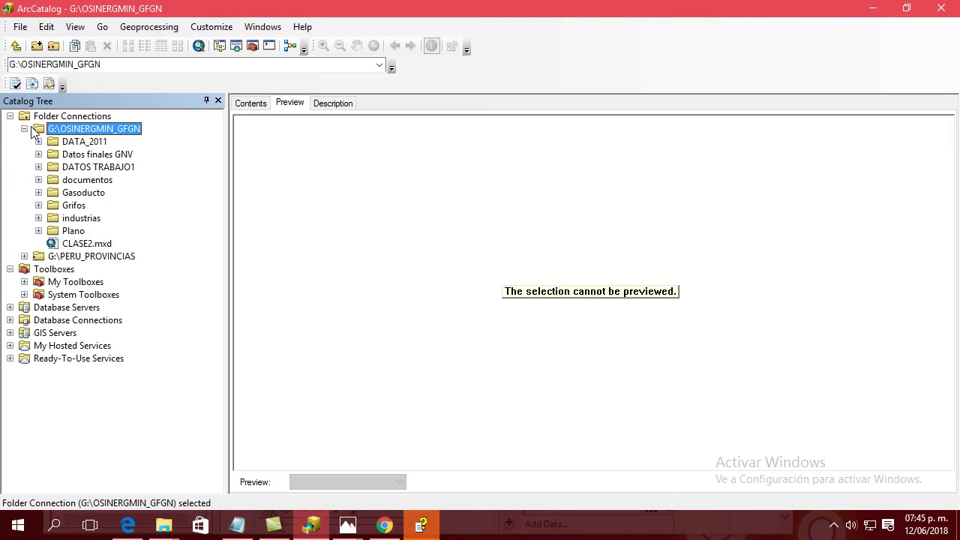
pyautogui.click(75, 232)
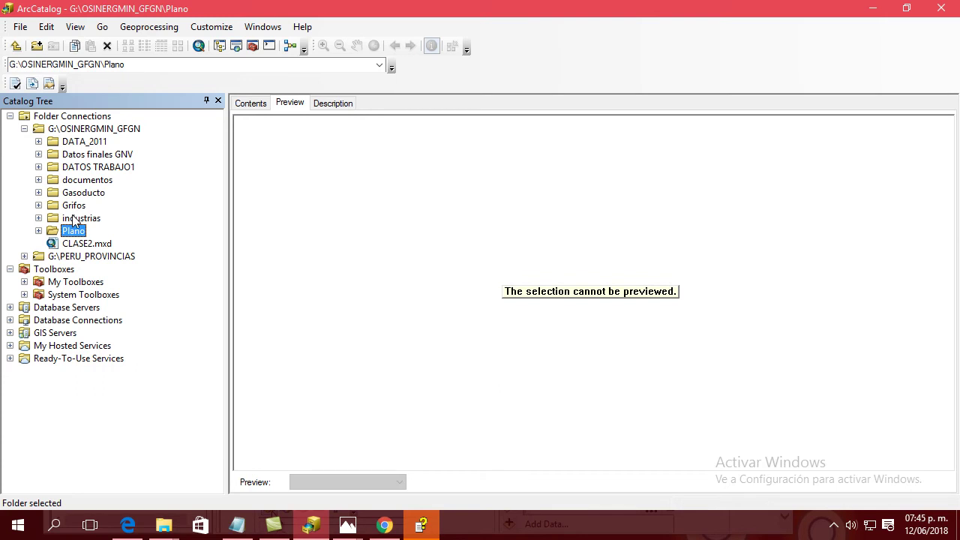
pyautogui.click(39, 231)
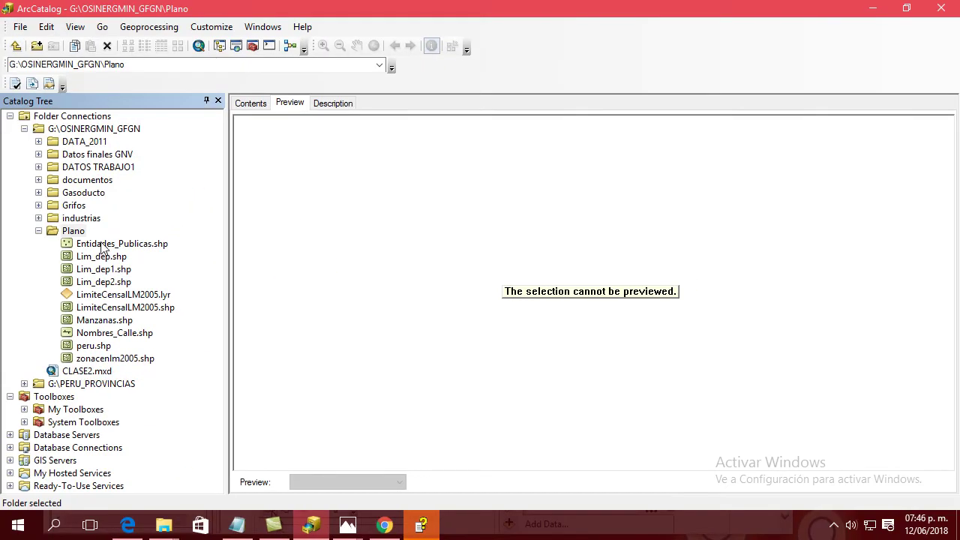
pyautogui.click(135, 308)
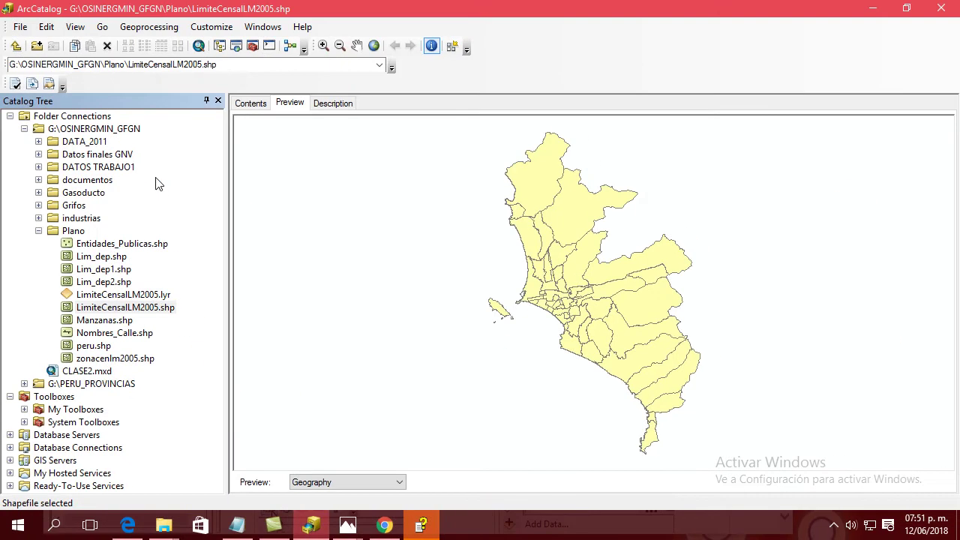
# - Preview Entidades_Publicas.shp and identify the point features in its dense central cluster
pyautogui.click(143, 246)
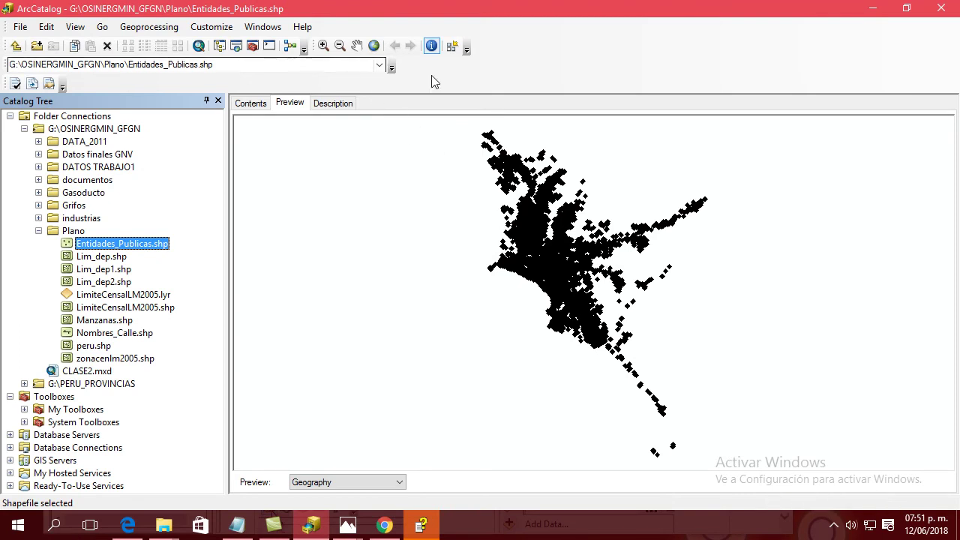
pyautogui.click(550, 253)
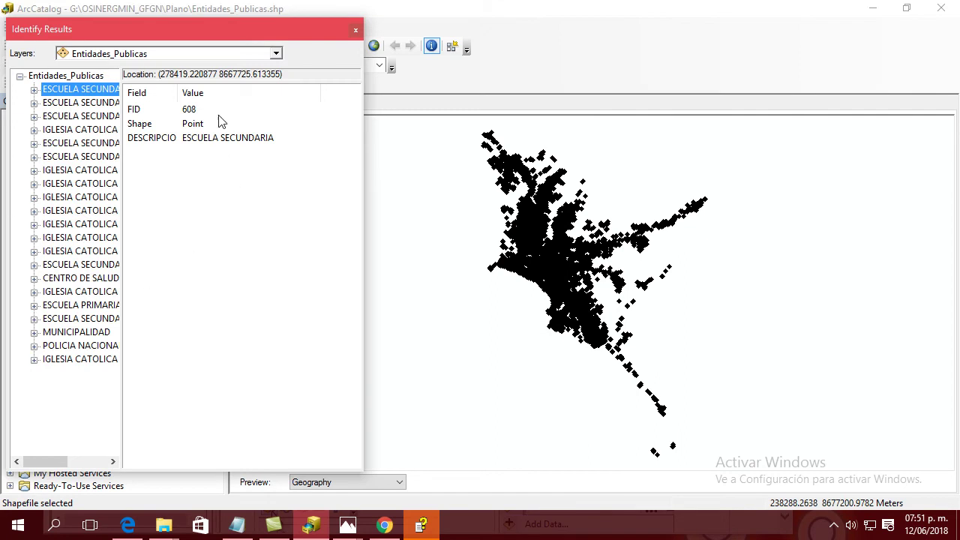
# - Close the identify results, and preview LimiteCensalLM2005.shp and the individual city blocks of Manzanas.shp
pyautogui.click(358, 31)
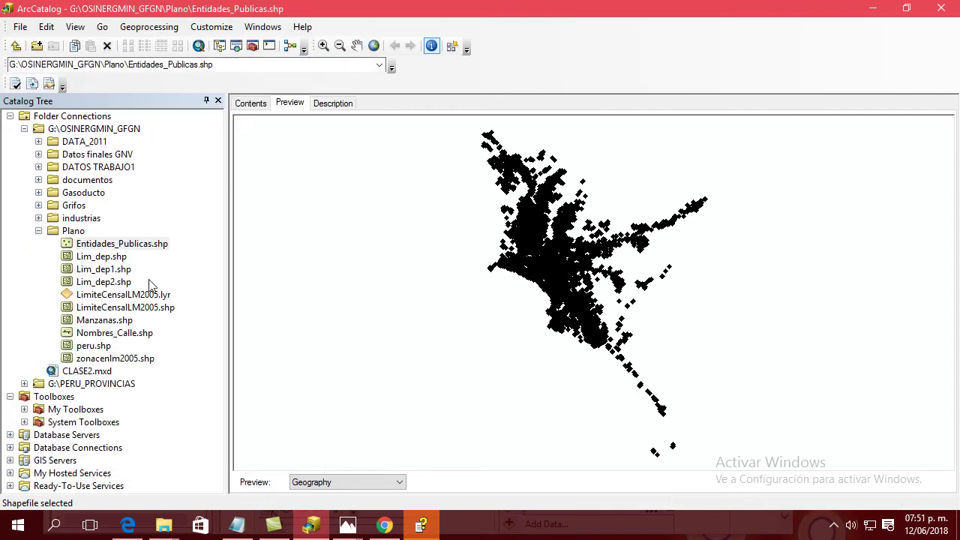
pyautogui.click(110, 309)
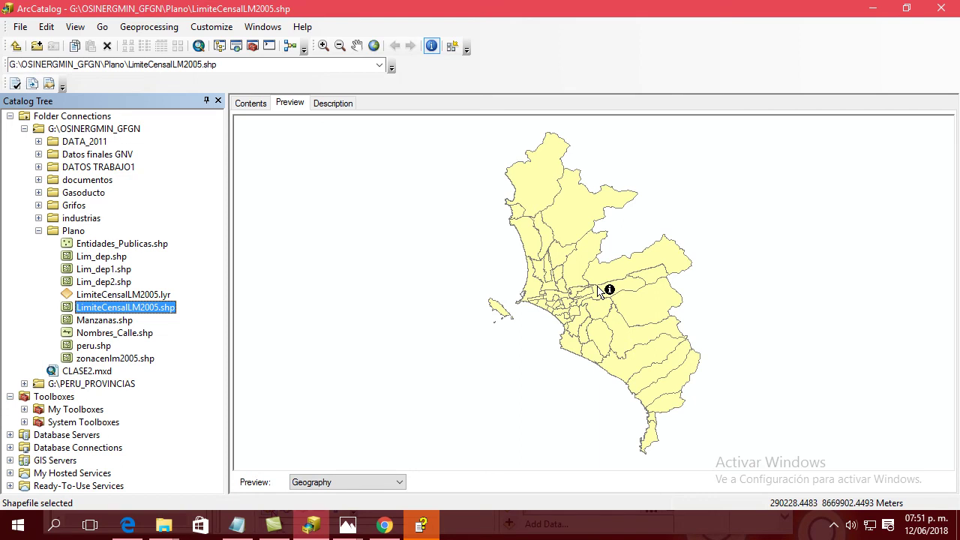
pyautogui.click(105, 320)
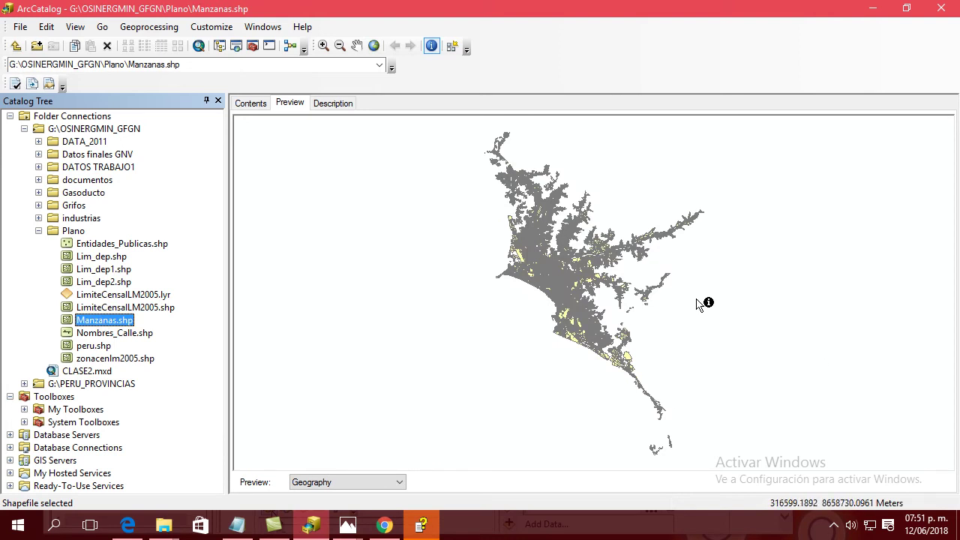
pyautogui.scroll(-5, 567, 277)
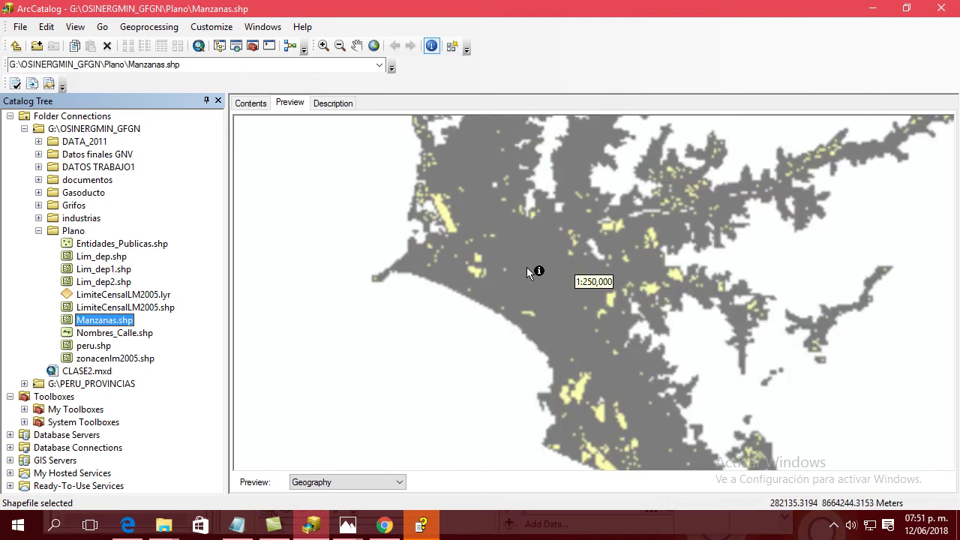
pyautogui.scroll(-4, 528, 268)
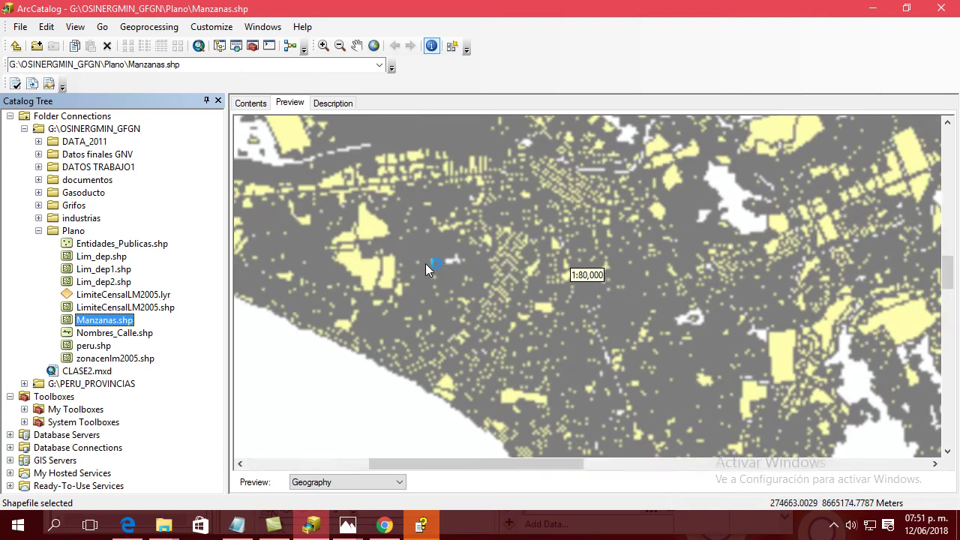
pyautogui.scroll(-4, 429, 262)
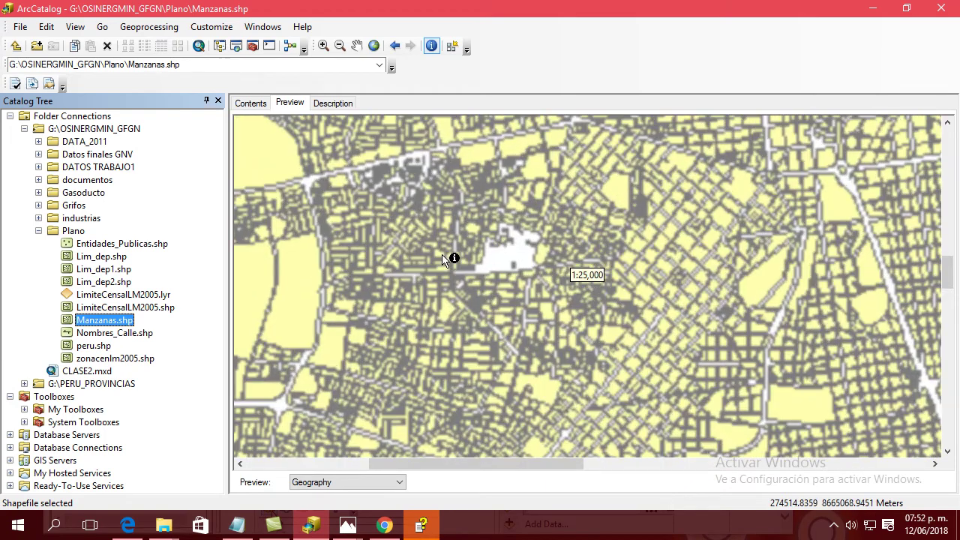
pyautogui.scroll(-4, 441, 257)
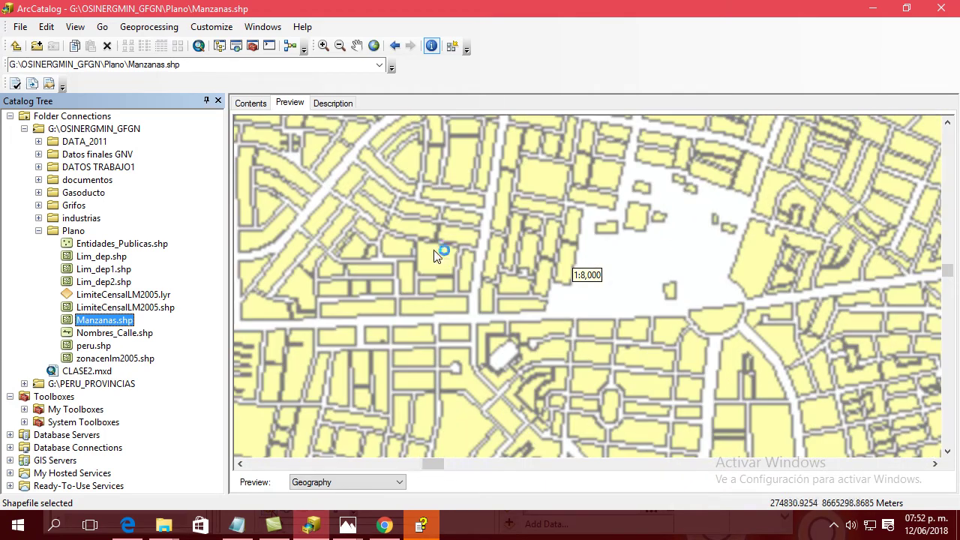
pyautogui.scroll(1, 440, 255)
pyautogui.scroll(-1, 439, 255)
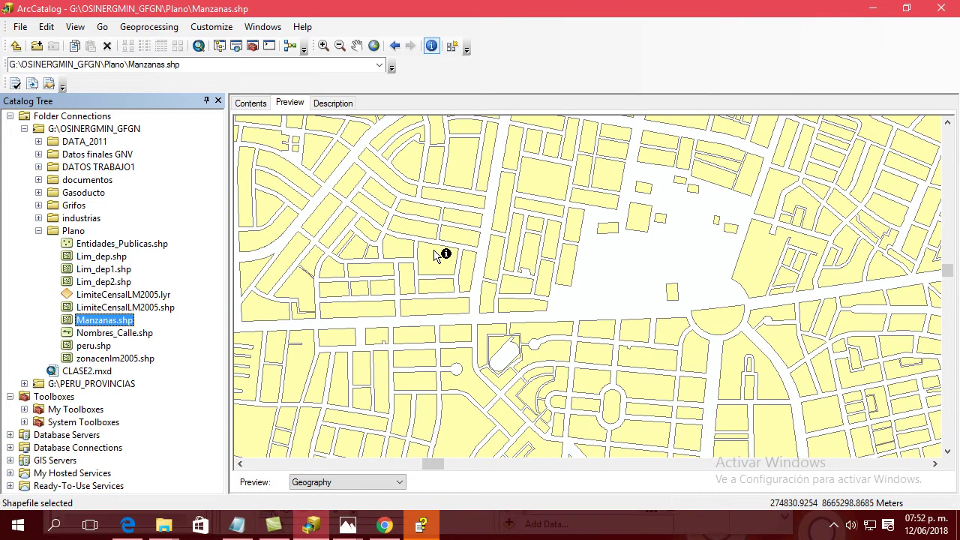
# - Identify two block polygons in Manzanas.shp to read their attributes, and close the results
pyautogui.click(540, 184)
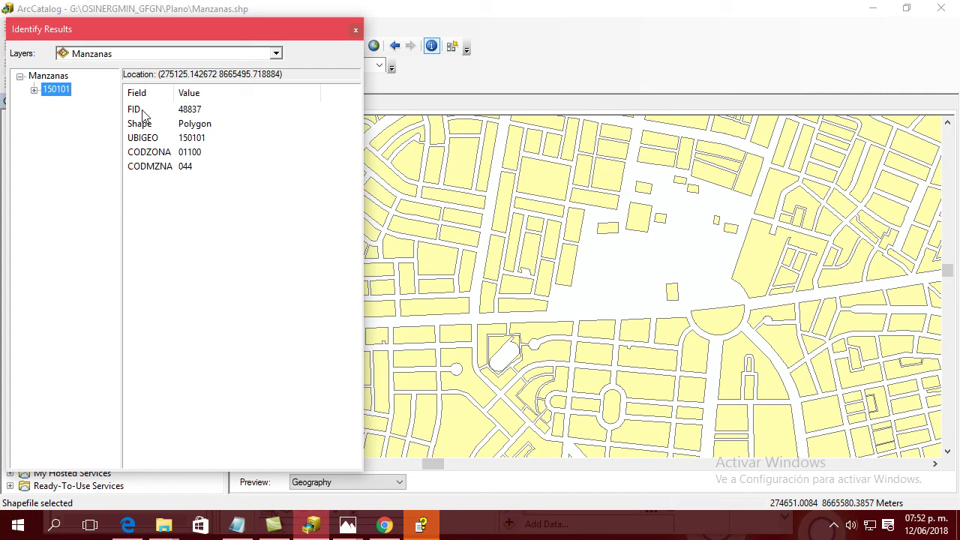
pyautogui.click(636, 225)
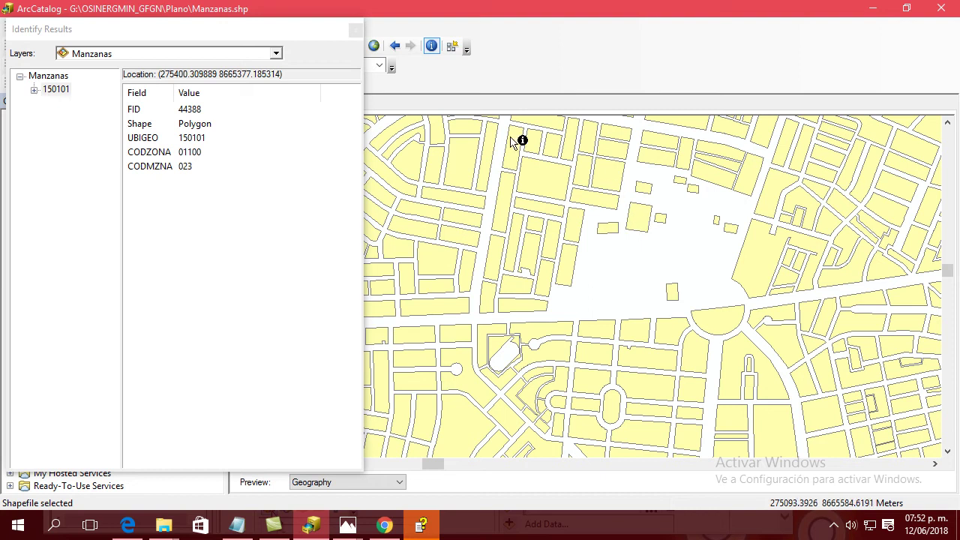
pyautogui.click(356, 30)
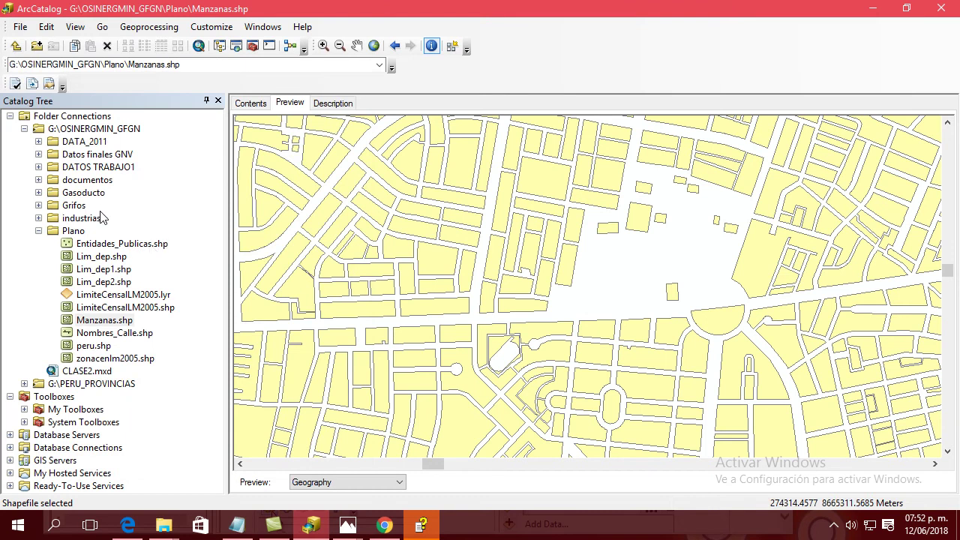
# - Create a new folder named EJEMPLO in the OSINERGMIN_GFGN connection and select it
pyautogui.click(95, 129)
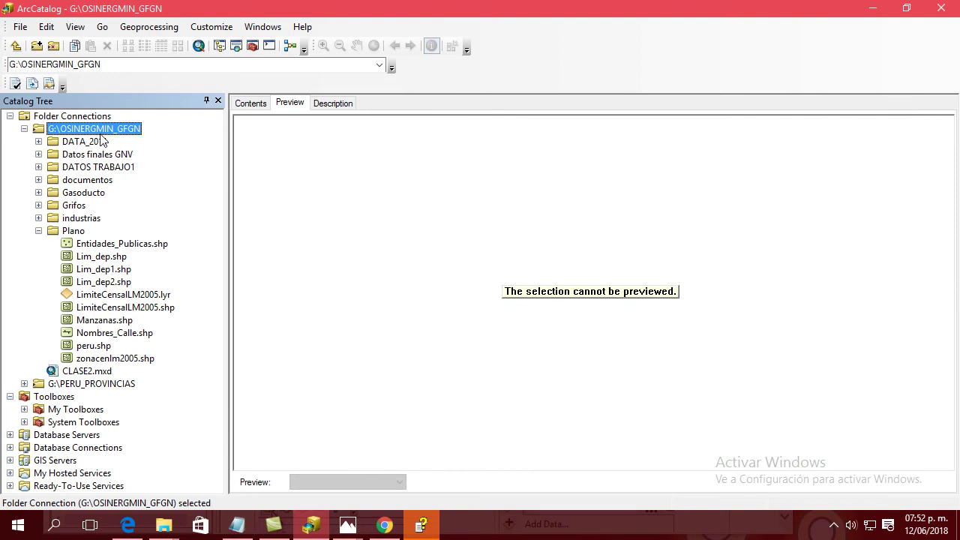
pyautogui.rightClick(119, 128)
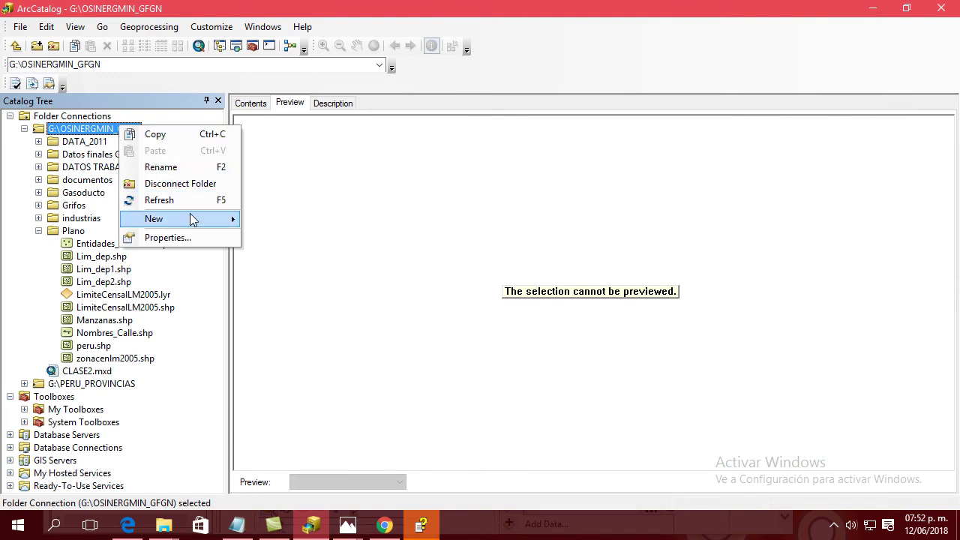
pyautogui.moveTo(193, 219)
pyautogui.click(281, 219)
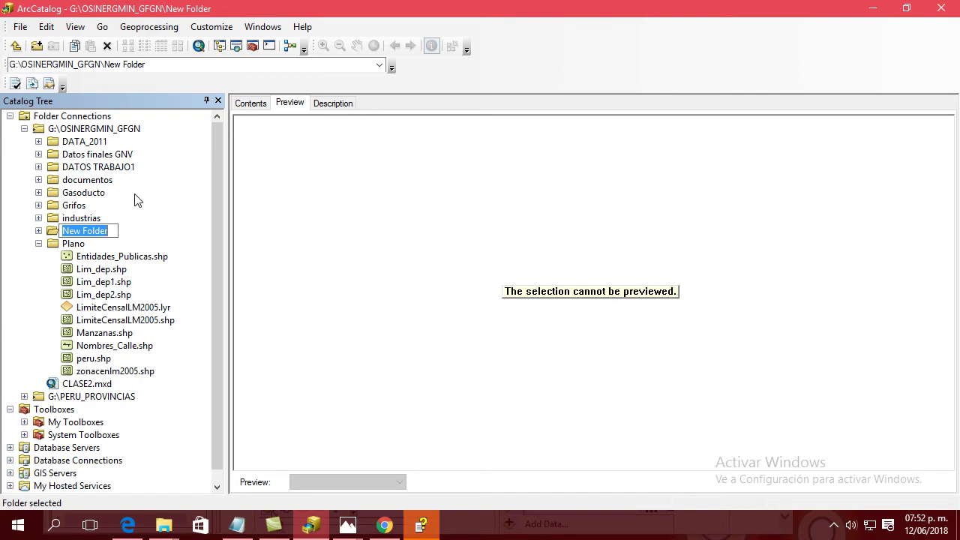
pyautogui.write('EJEMPLO')
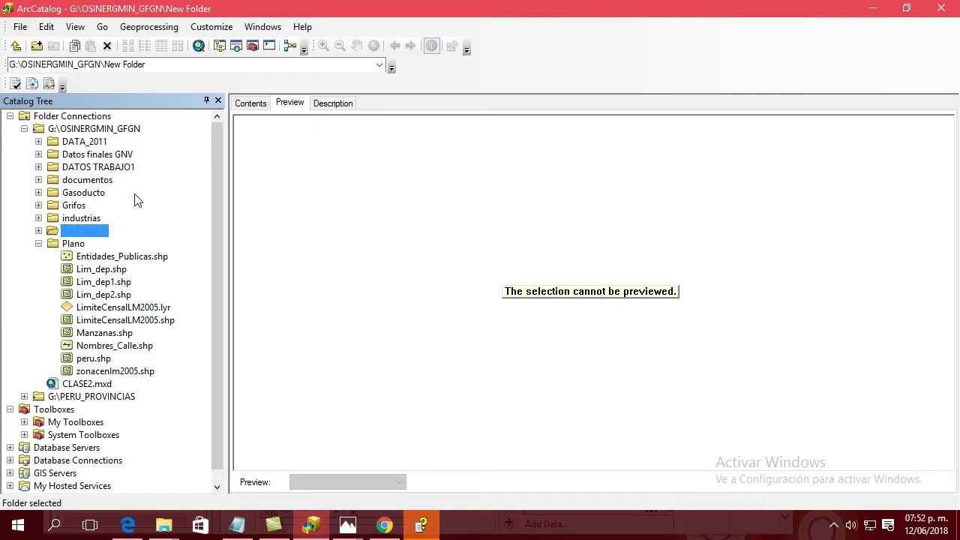
pyautogui.press('Return')
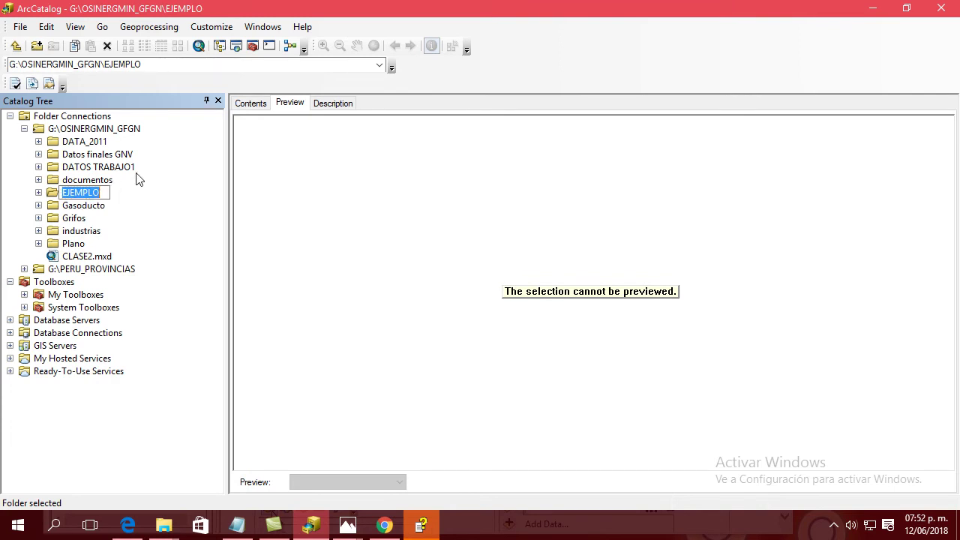
pyautogui.click(105, 209)
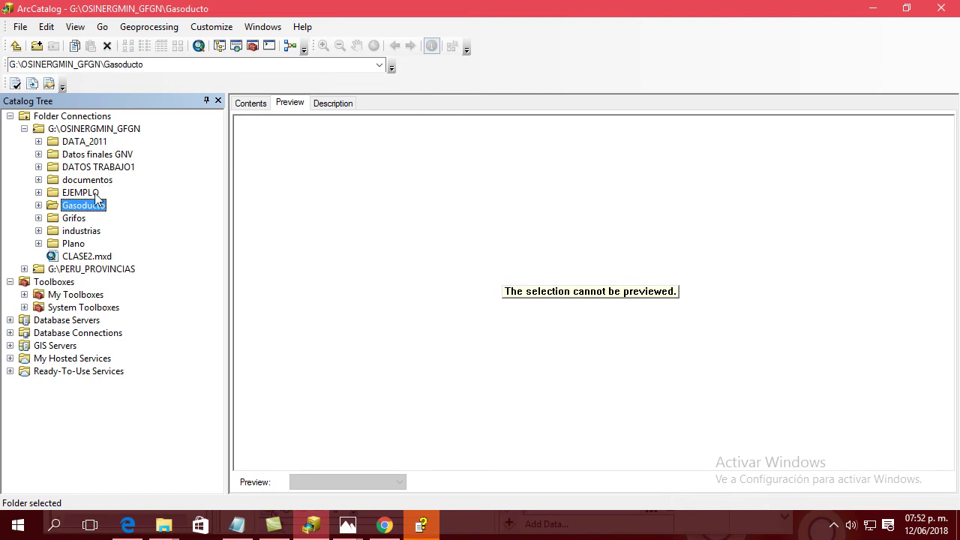
pyautogui.click(96, 194)
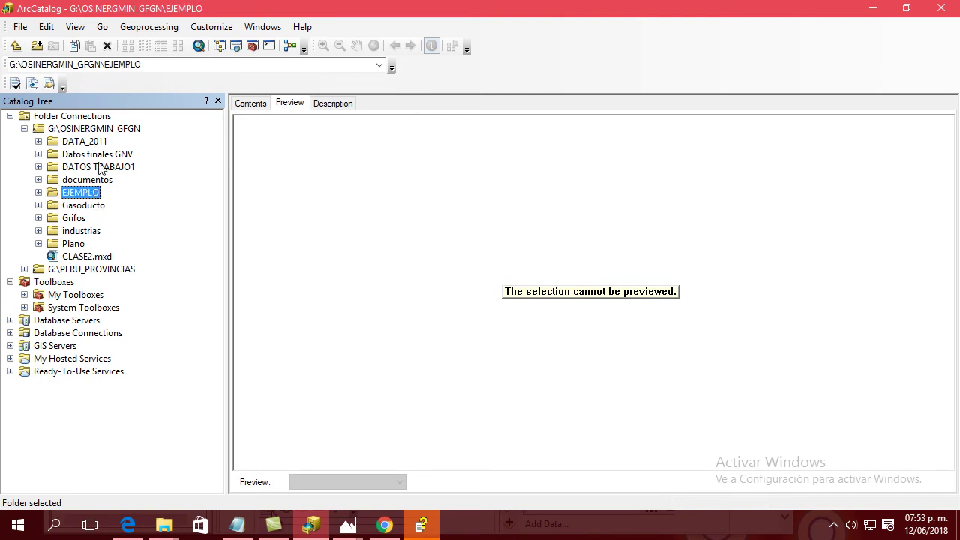
pyautogui.click(96, 129)
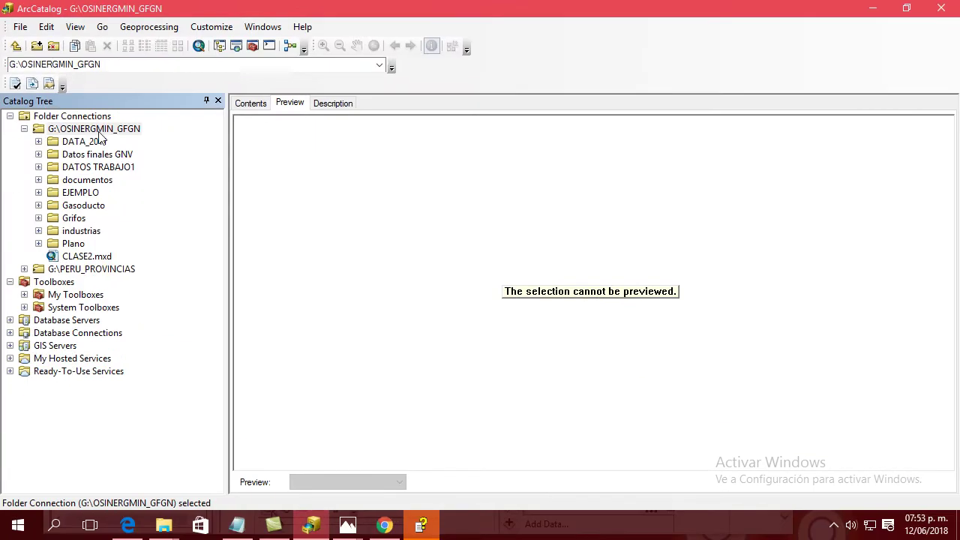
pyautogui.rightClick(100, 135)
pyautogui.moveTo(173, 225)
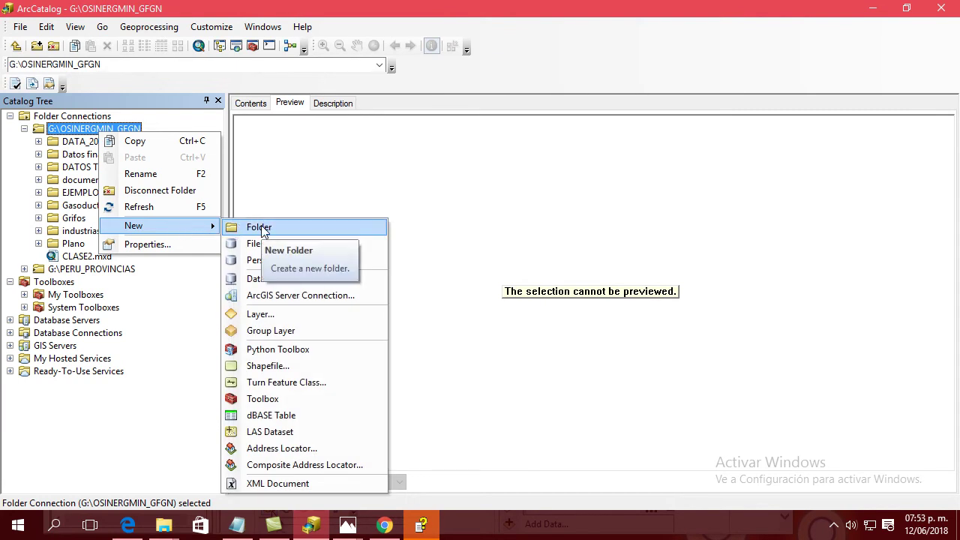
pyautogui.press('Escape')
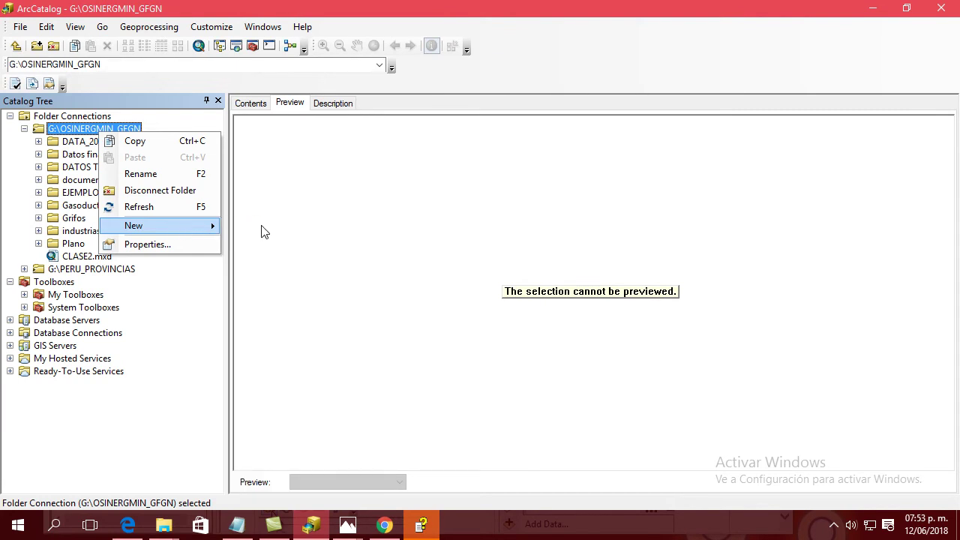
pyautogui.press('Escape')
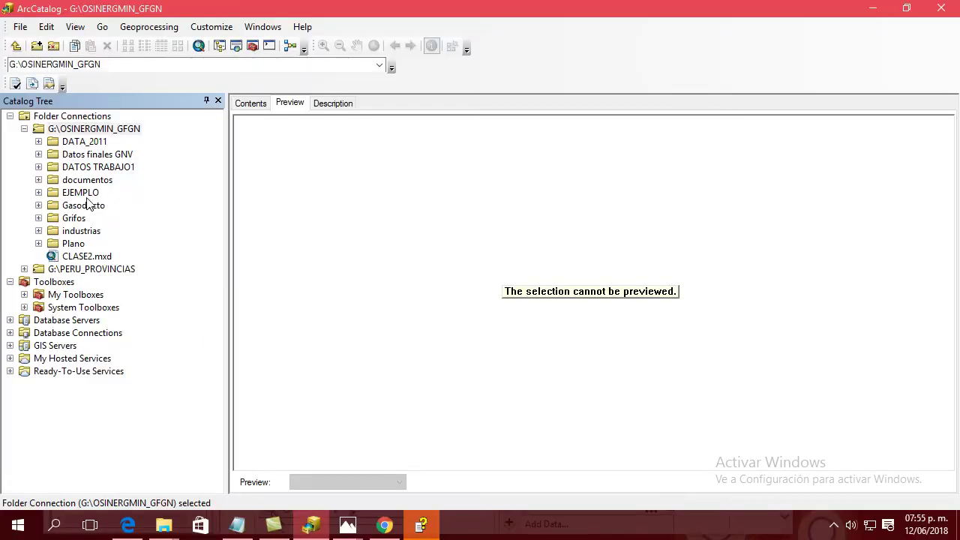
# - Start a new shapefile in the EJEMPLO folder, named CON_AGUA with the Point feature type
pyautogui.click(89, 192)
pyautogui.click(89, 193)
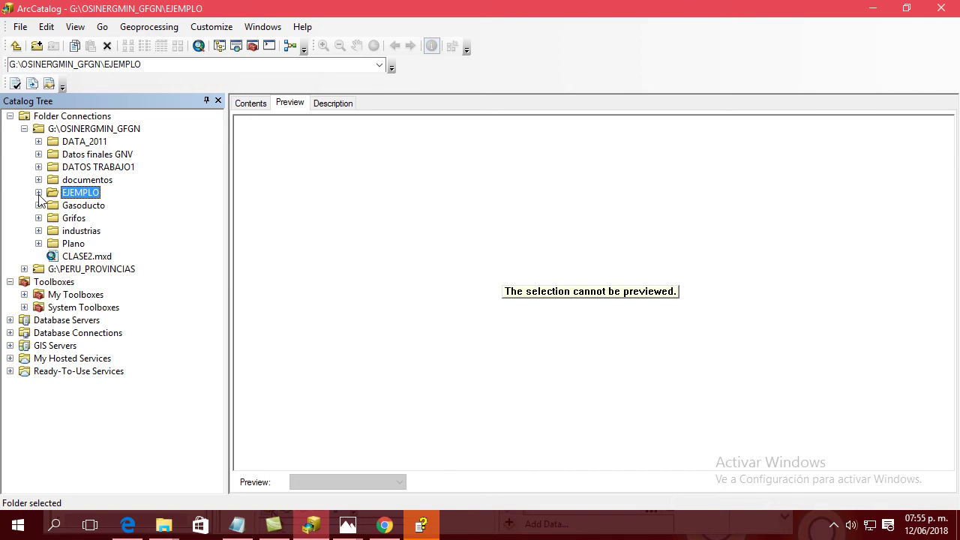
pyautogui.rightClick(89, 194)
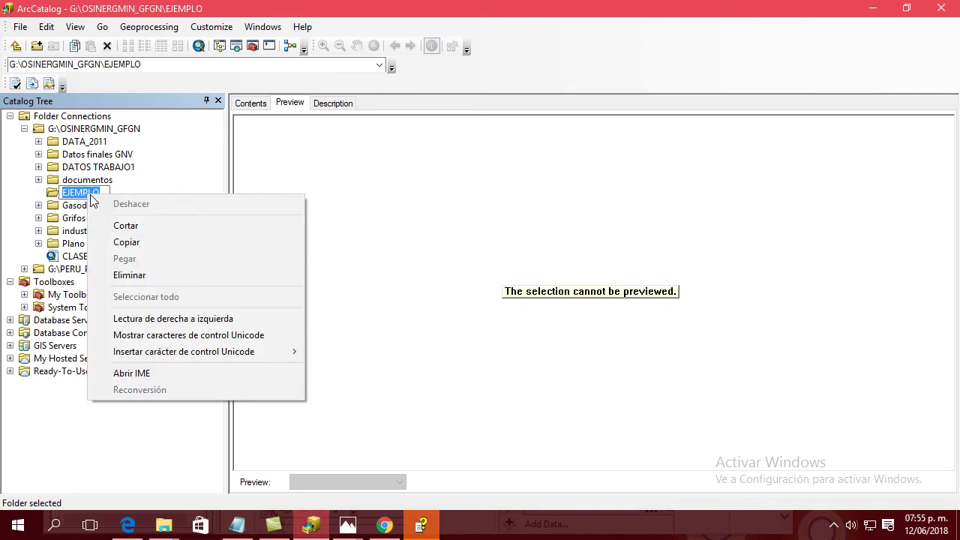
pyautogui.click(313, 201)
pyautogui.rightClick(86, 192)
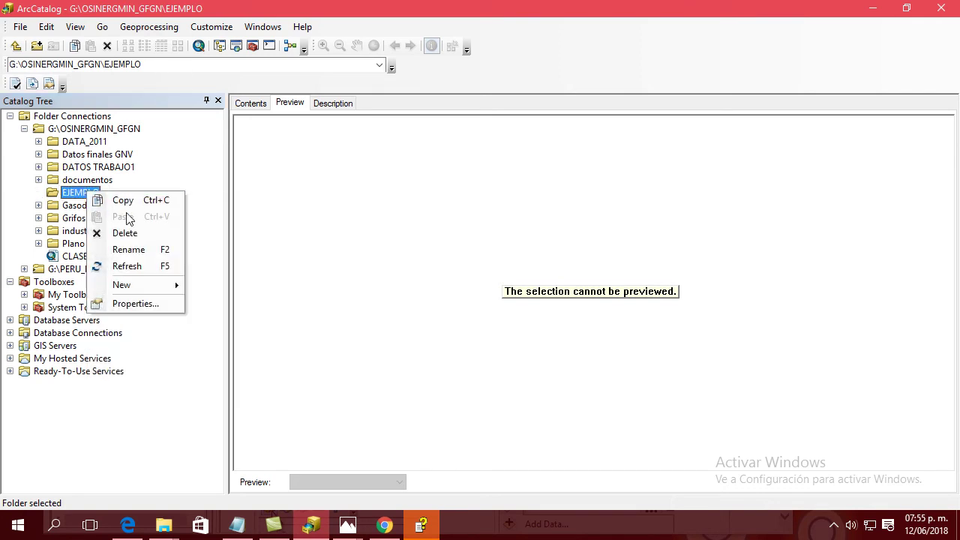
pyautogui.moveTo(167, 284)
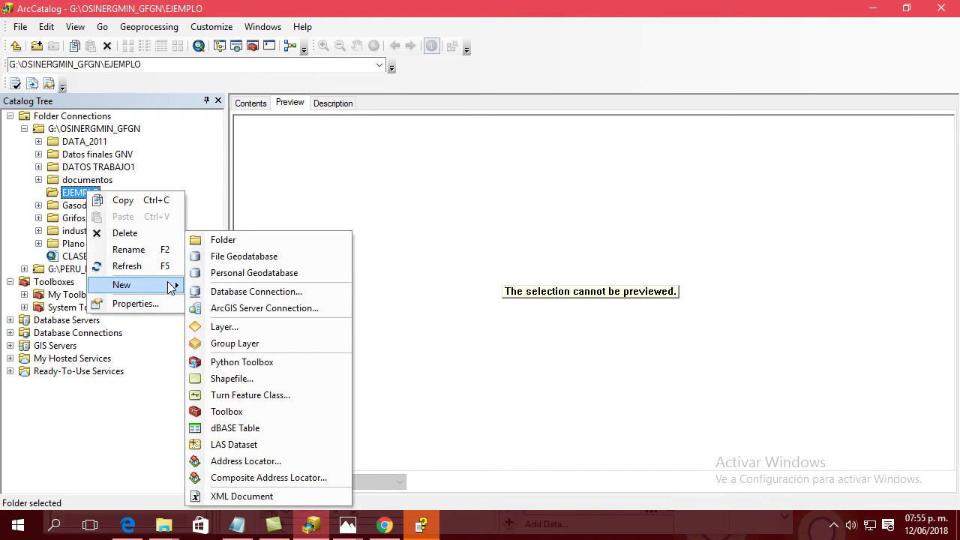
pyautogui.click(256, 378)
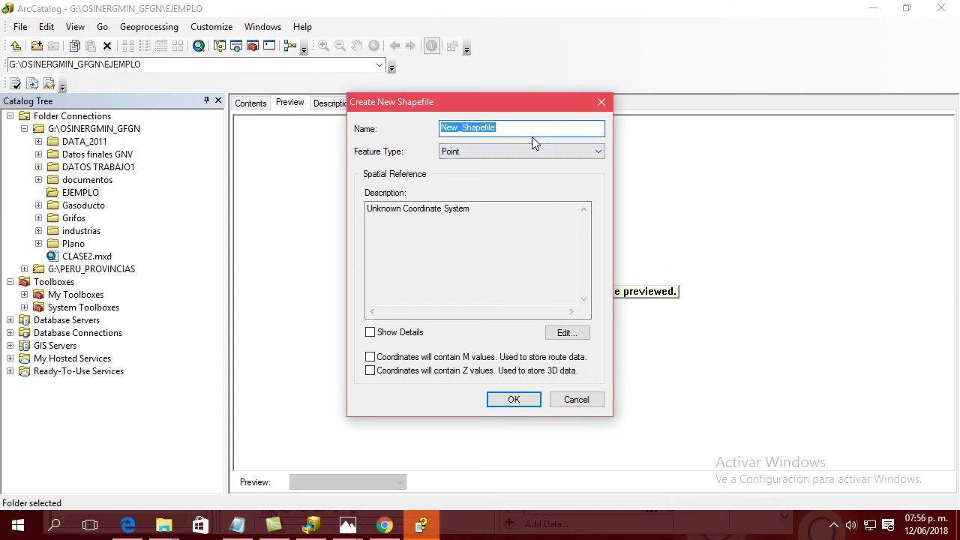
pyautogui.write('CON')
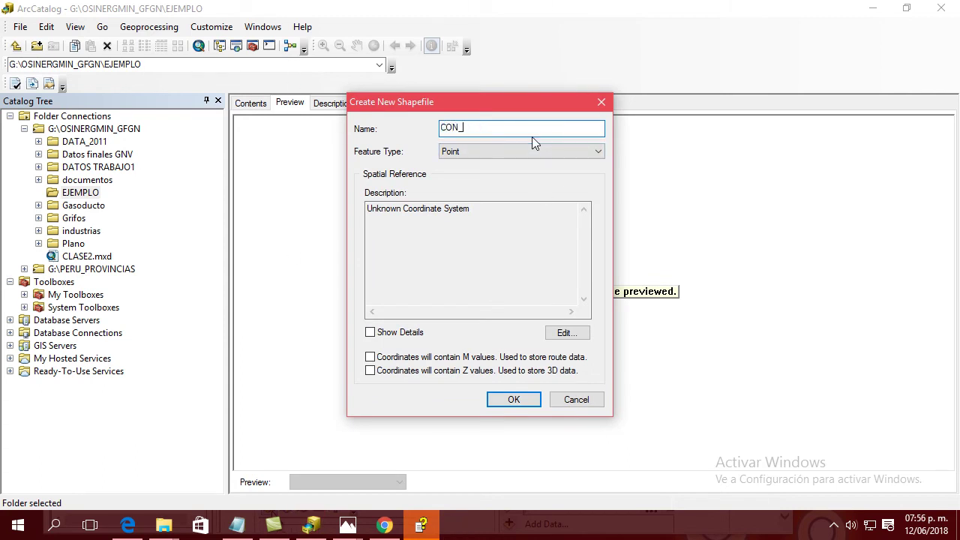
pyautogui.write('_AGUA')
pyautogui.click(506, 148)
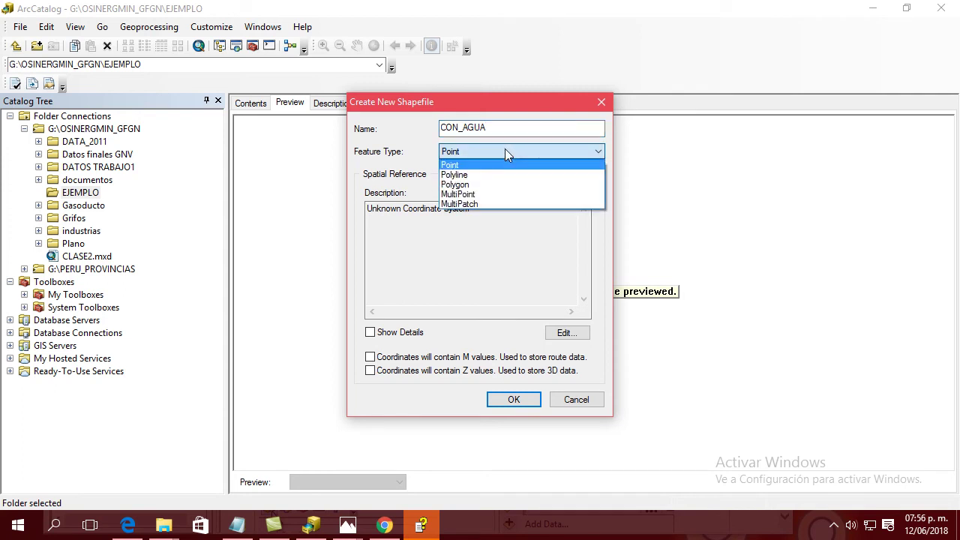
pyautogui.click(466, 165)
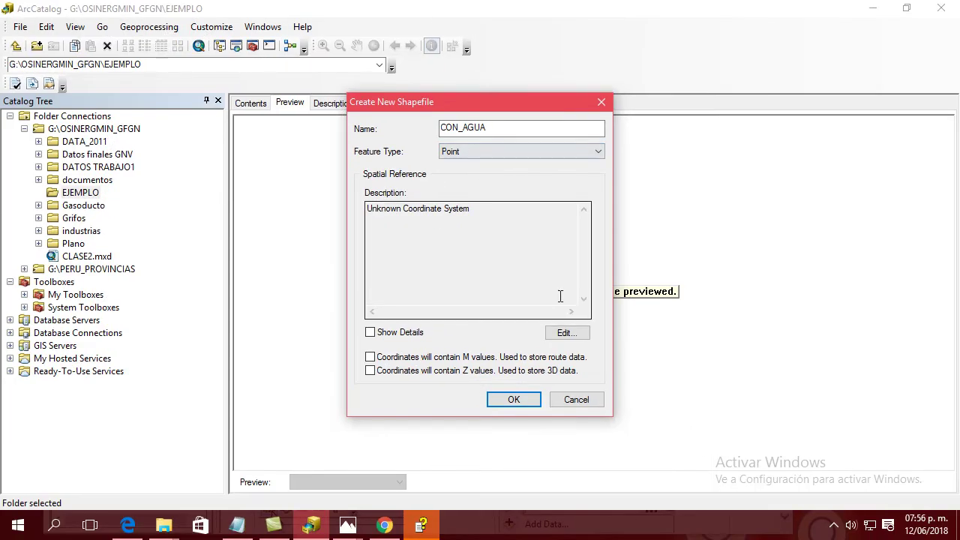
# - Assign the favorite WGS 1984 UTM Zone 18S coordinate system to CON_AGUA and create the shapefile
pyautogui.click(566, 333)
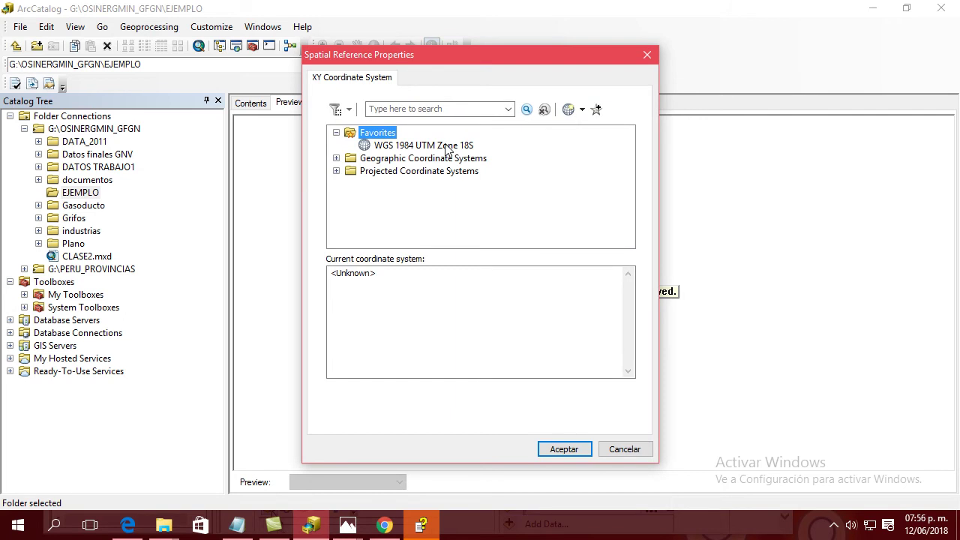
pyautogui.click(446, 145)
pyautogui.click(558, 447)
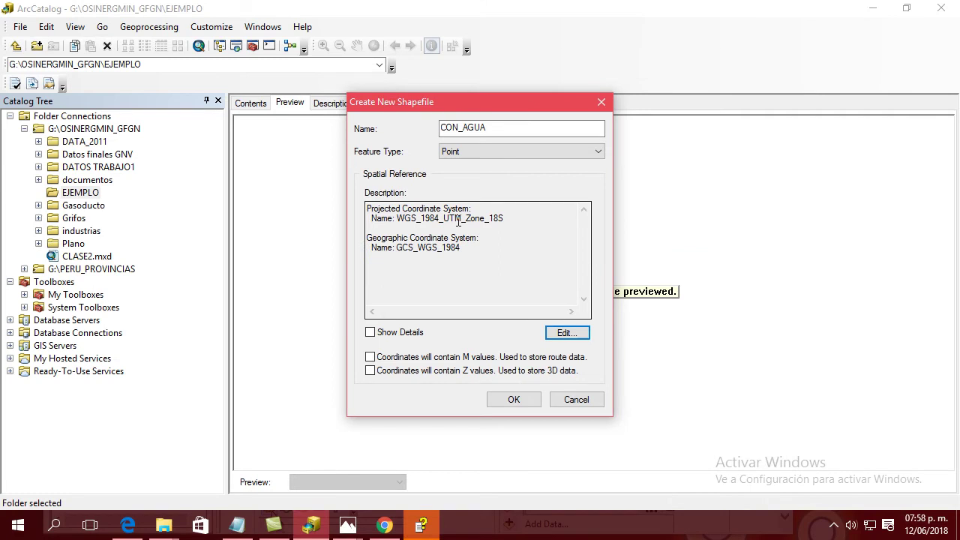
pyautogui.click(517, 402)
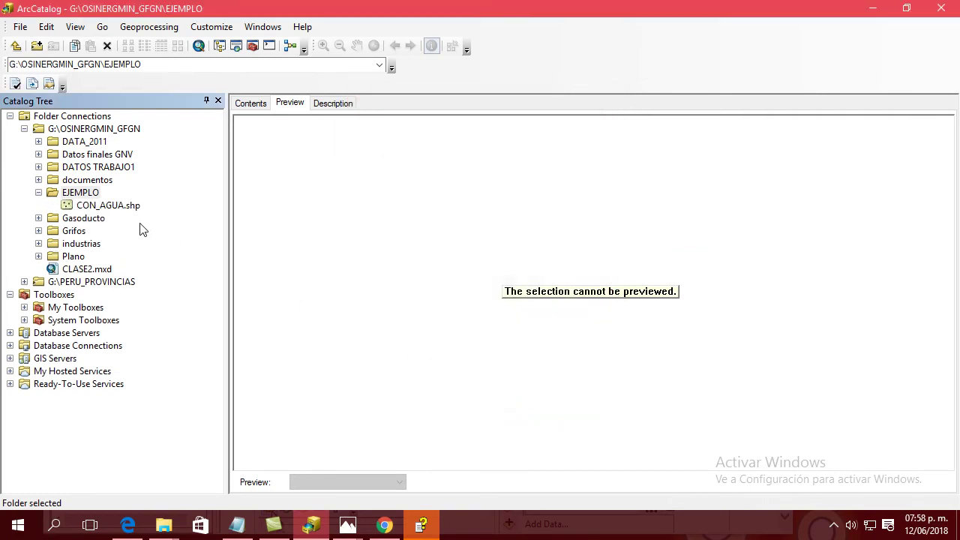
# - Preview the geography of CON_AGUA.shp in the EJEMPLO folder
pyautogui.click(120, 207)
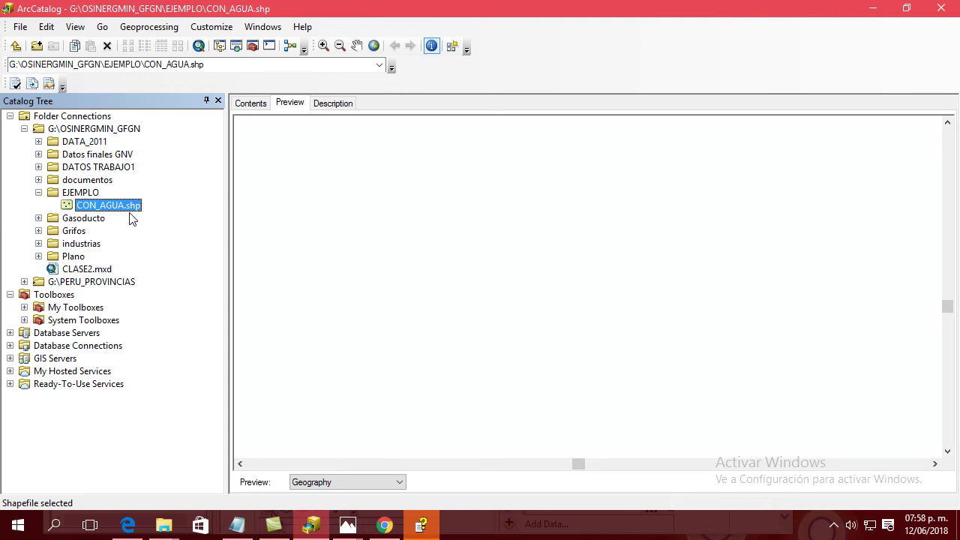
pyautogui.click(290, 104)
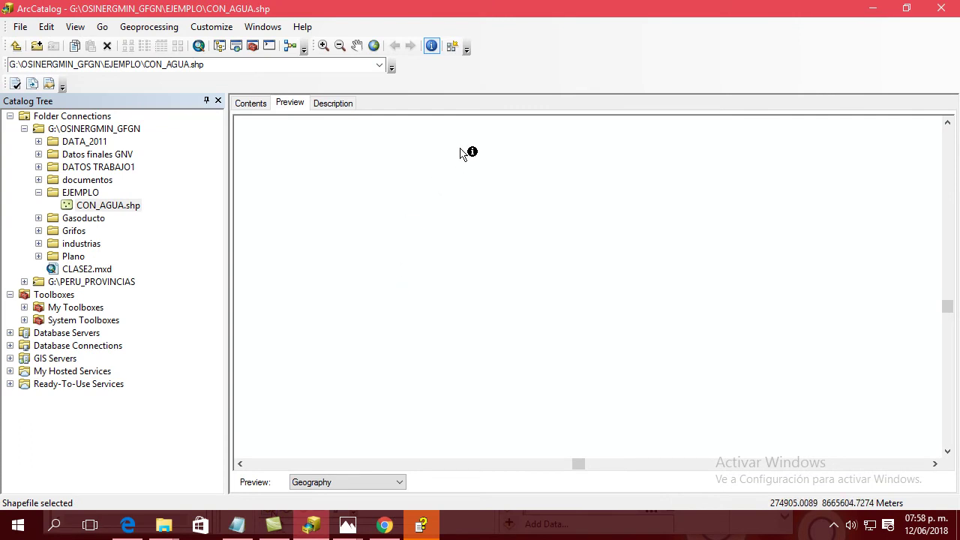
# - Switch the CON_AGUA.shp preview from geography to its attribute table and examine the default FID, Shape and Id columns
pyautogui.click(399, 482)
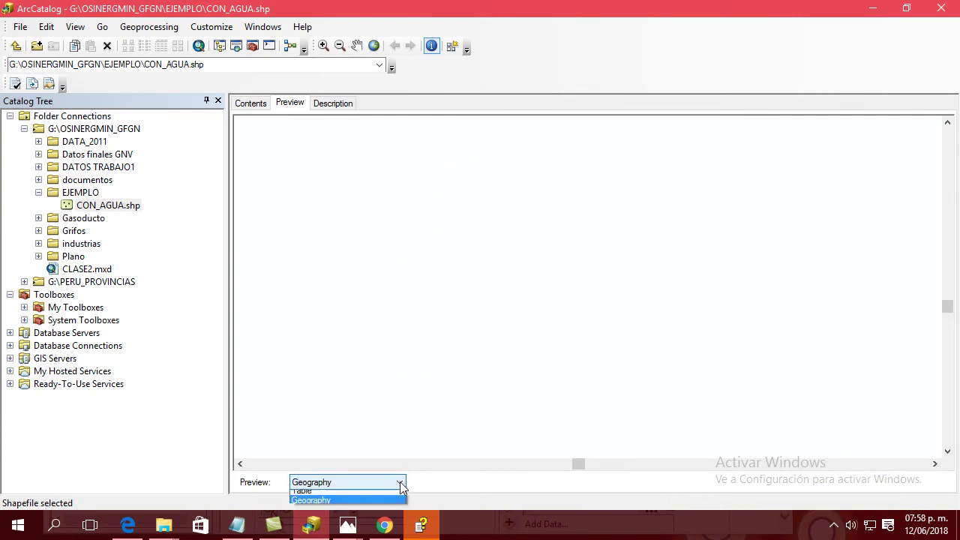
pyautogui.click(391, 493)
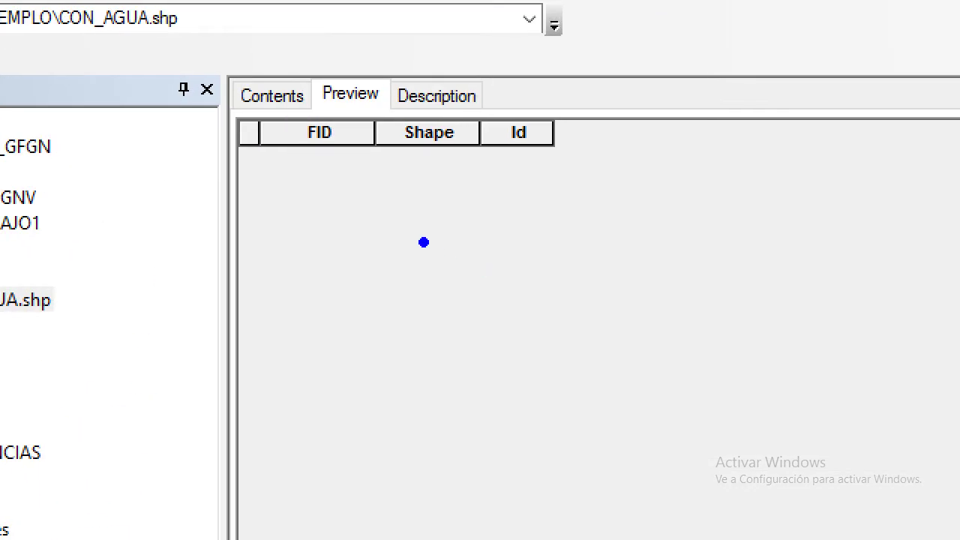
pyautogui.moveTo(327, 153); pyautogui.dragTo(356, 327)
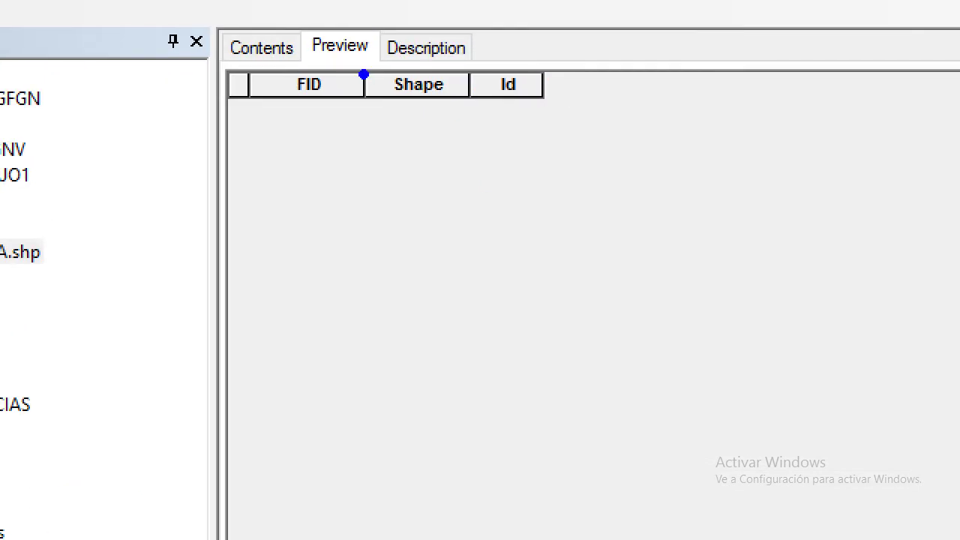
pyautogui.moveTo(362, 65)
pyautogui.mouseDown()
pyautogui.moveTo(453, 185)
pyautogui.moveTo(473, 299)
pyautogui.moveTo(467, 375)
pyautogui.mouseUp()
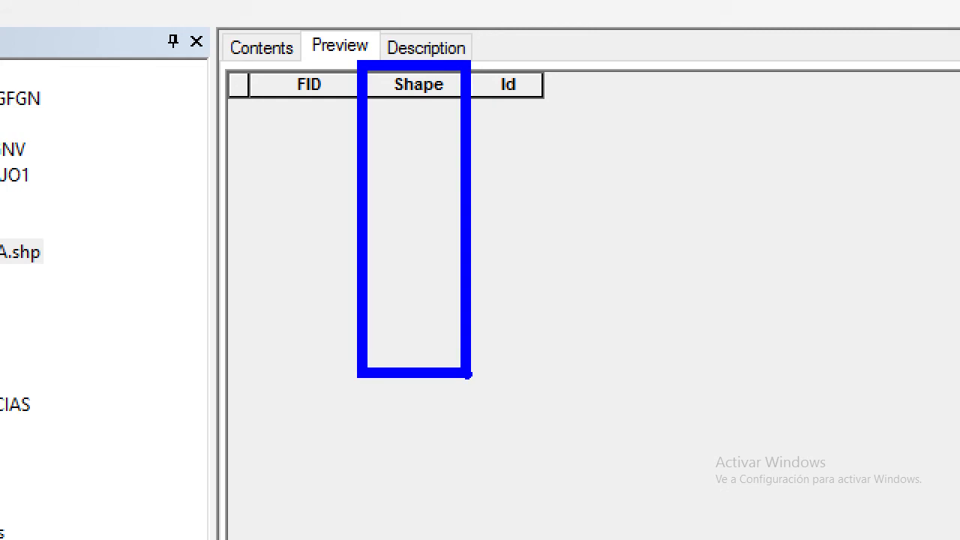
pyautogui.press('e')
pyautogui.moveTo(460, 54)
pyautogui.mouseDown()
pyautogui.moveTo(510, 124)
pyautogui.moveTo(566, 353)
pyautogui.moveTo(555, 443)
pyautogui.mouseUp()
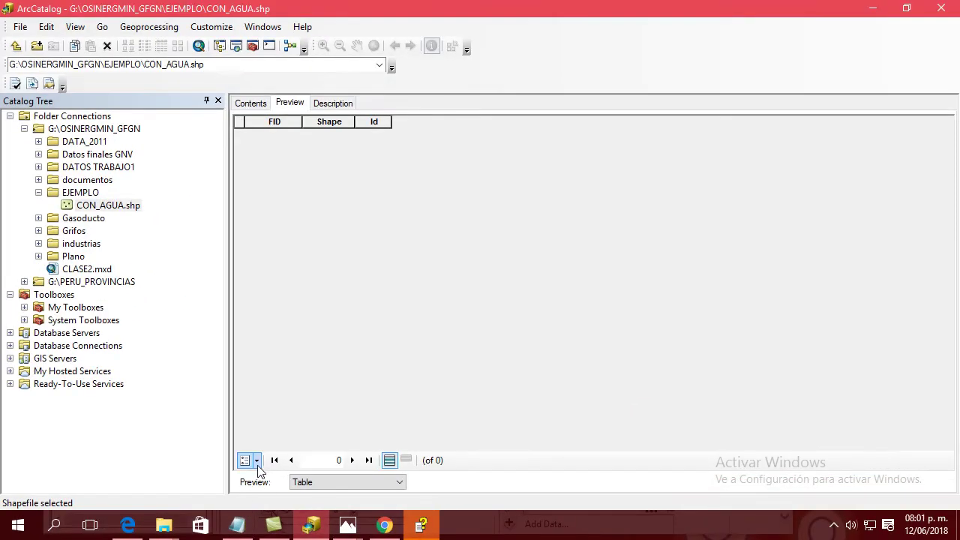
pyautogui.click(514, 386)
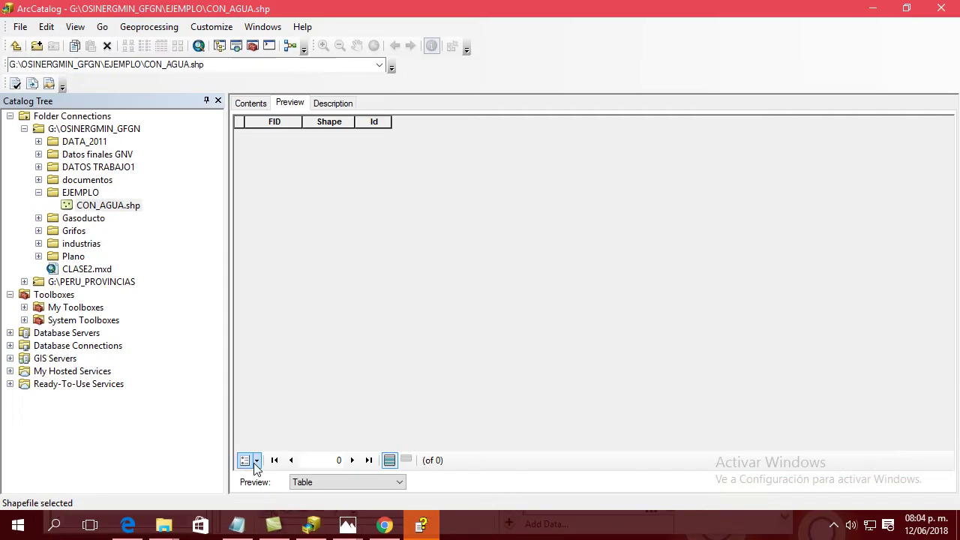
# - Start a new field in the CON_AGUA attribute table, named SUMINISTRO with the Text type
pyautogui.click(256, 460)
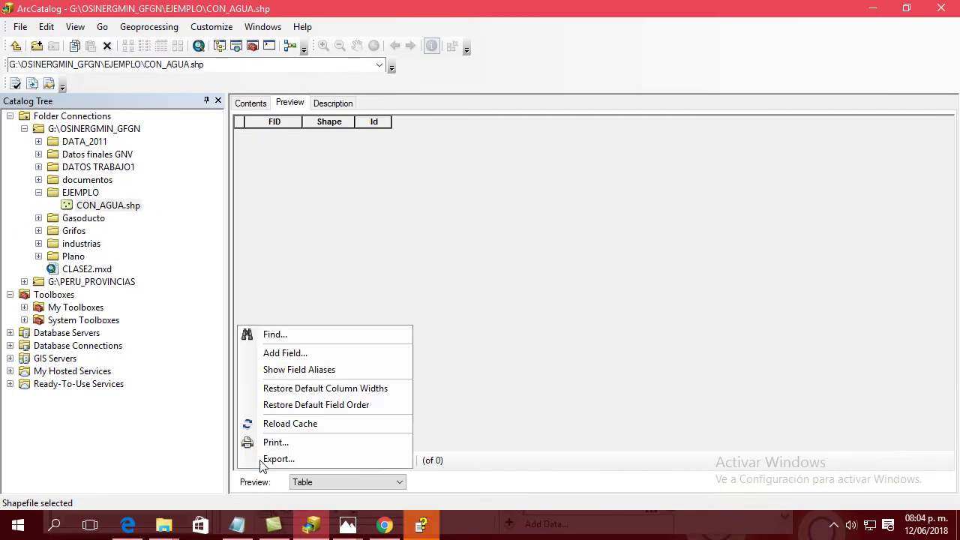
pyautogui.click(284, 353)
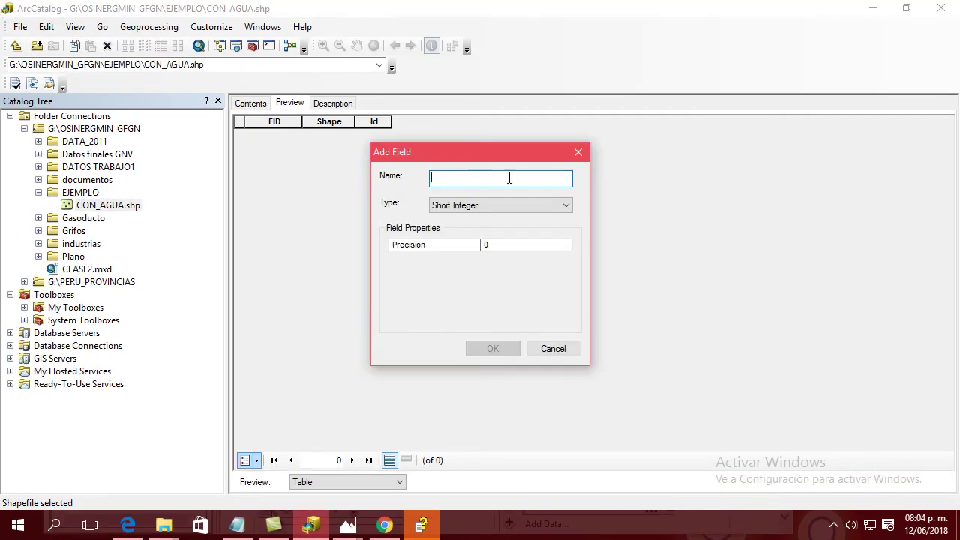
pyautogui.write('SUMIN')
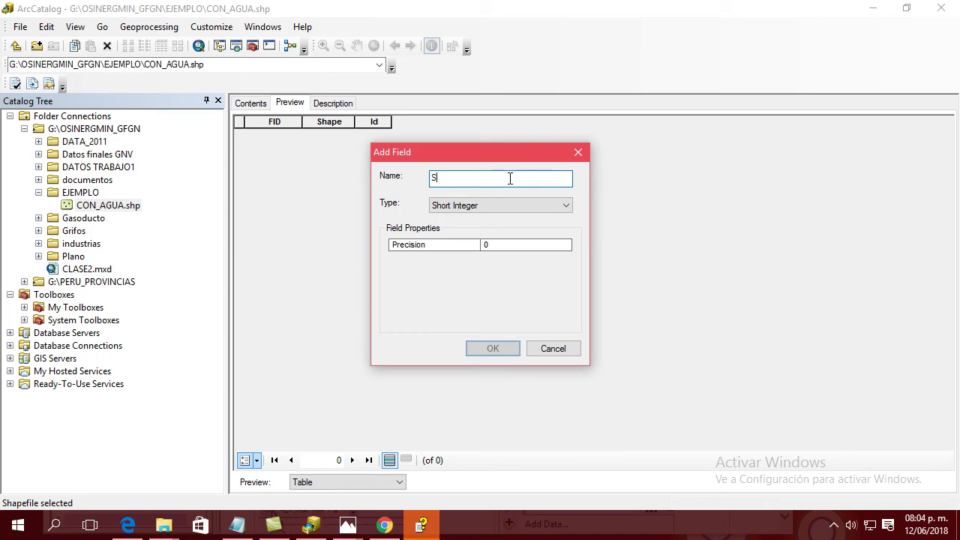
pyautogui.write('ISTRO')
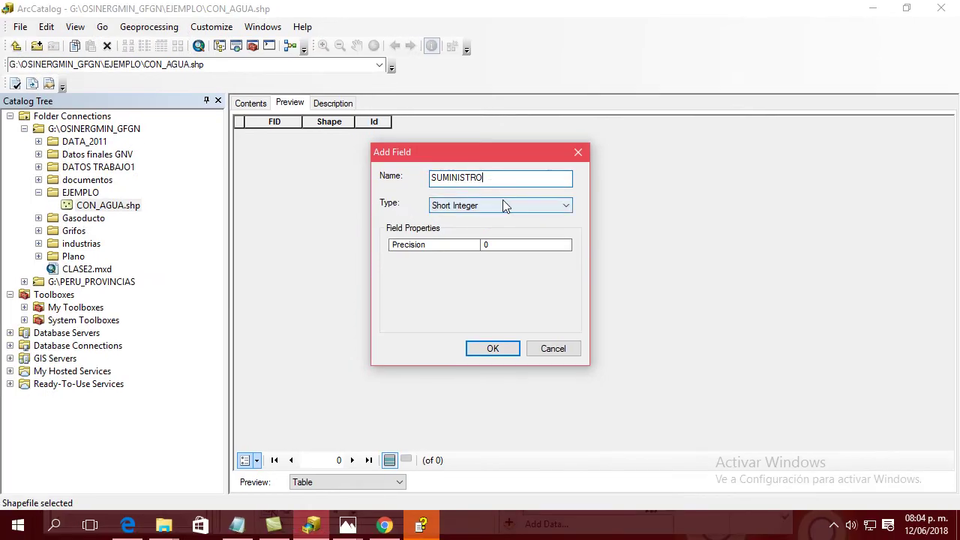
pyautogui.click(466, 341)
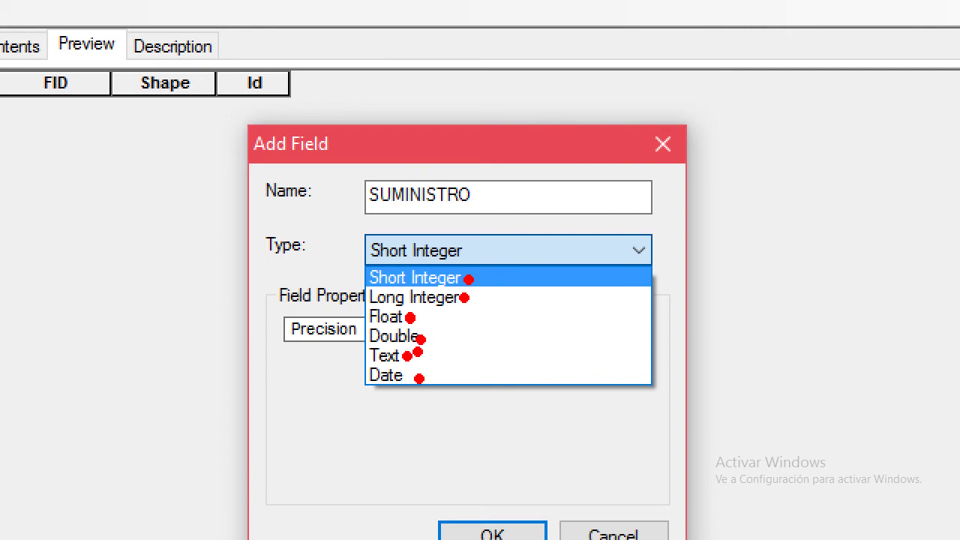
pyautogui.click(512, 254)
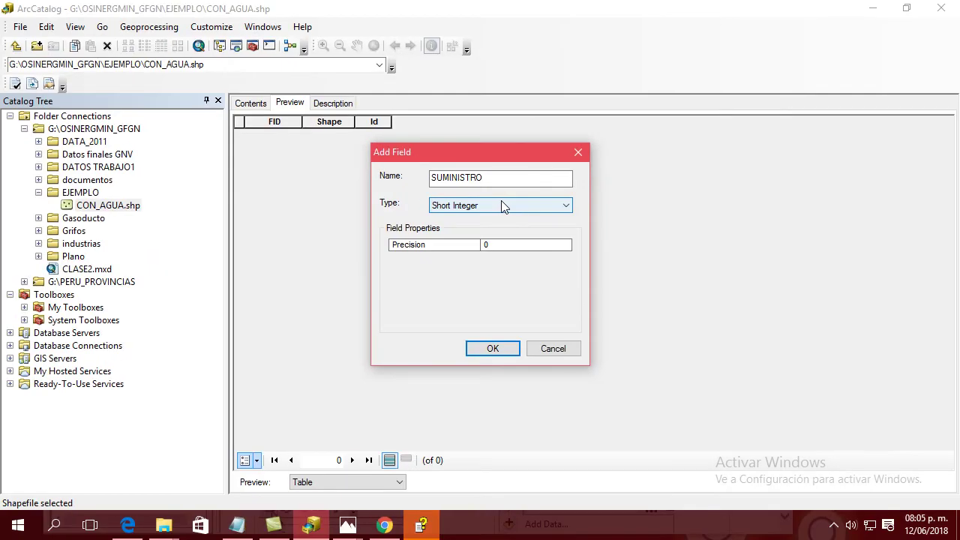
pyautogui.click(503, 206)
pyautogui.click(474, 257)
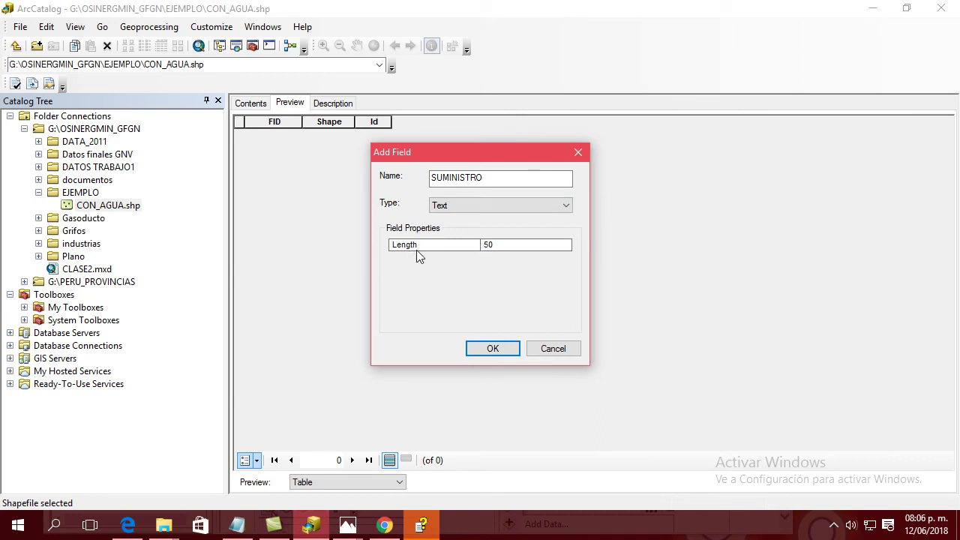
# - Set the SUMINISTRO field's length to 8 and add the field to the table
pyautogui.click(506, 250)
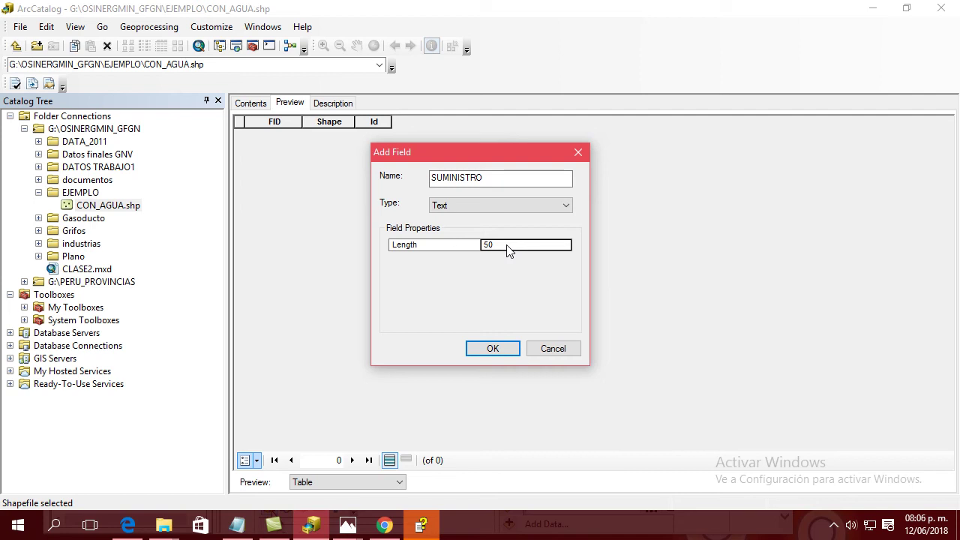
pyautogui.press('BackSpace')
pyautogui.press('BackSpace')
pyautogui.write('8')
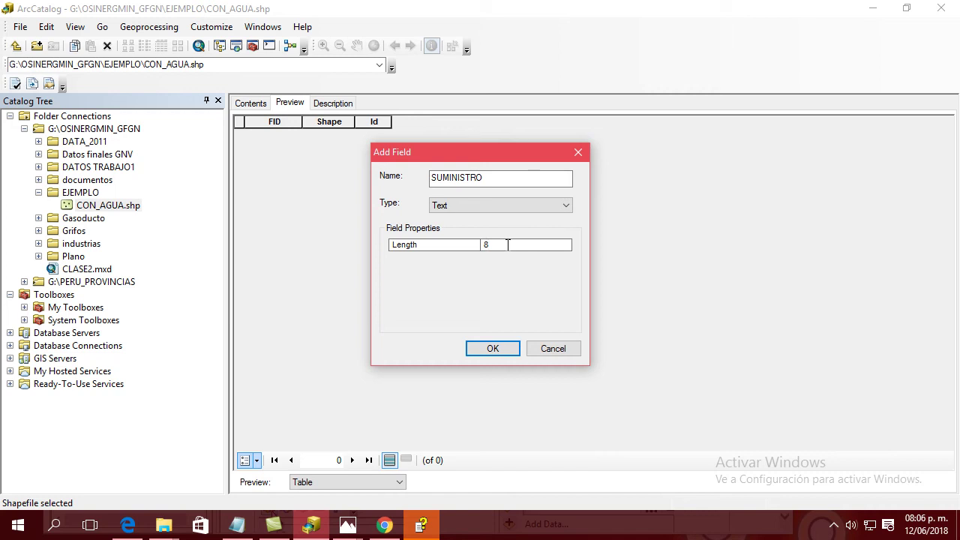
pyautogui.click(507, 350)
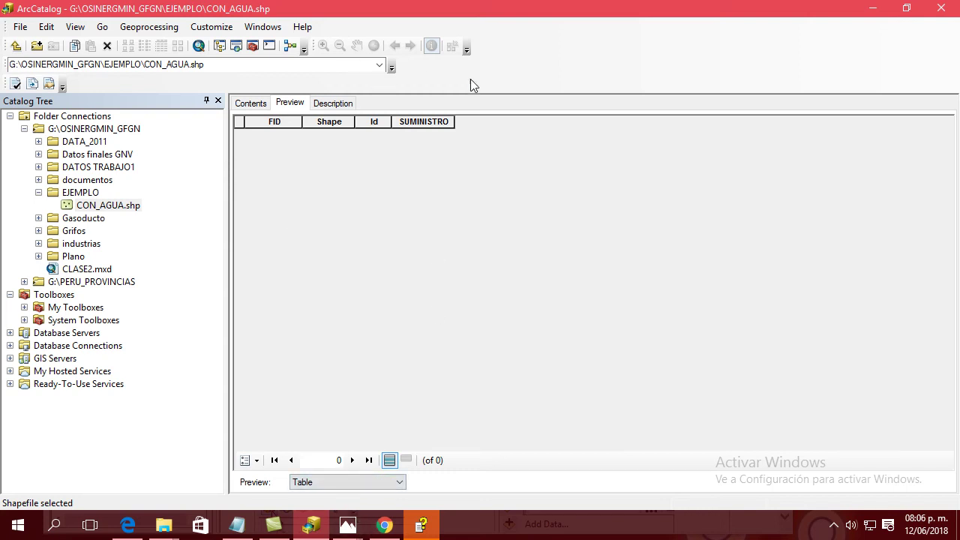
# - Add a Text field named DIRECCION with length 50 to the CON_AGUA attribute table
pyautogui.click(258, 461)
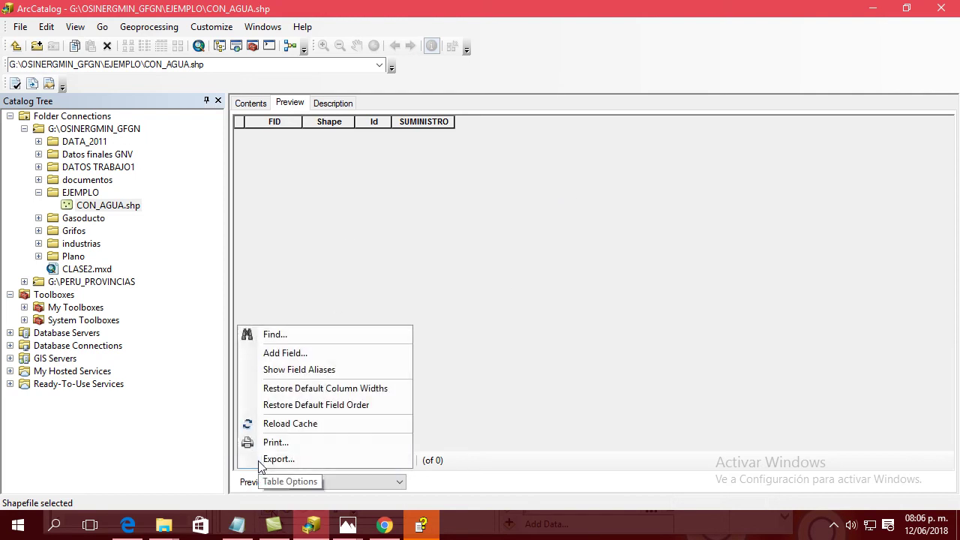
pyautogui.click(293, 355)
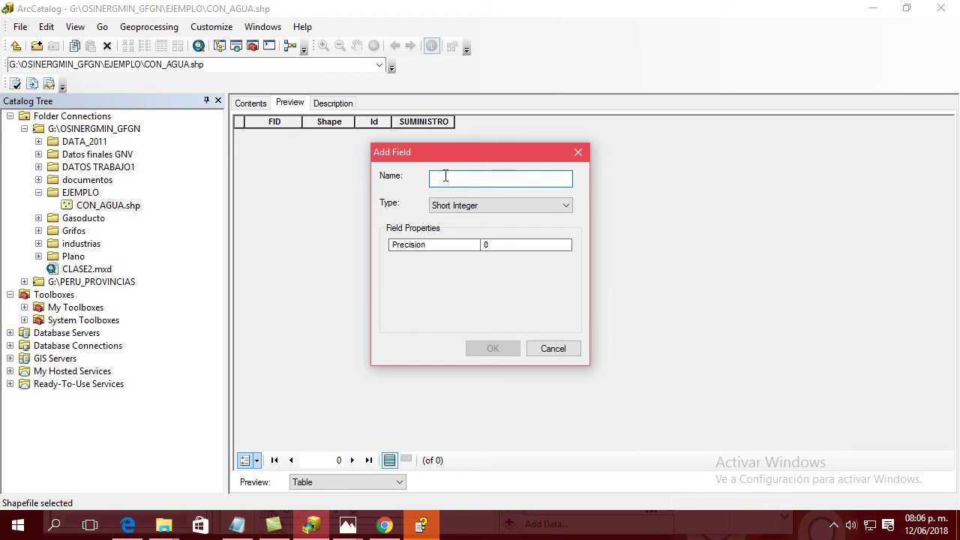
pyautogui.write('DIRECCION')
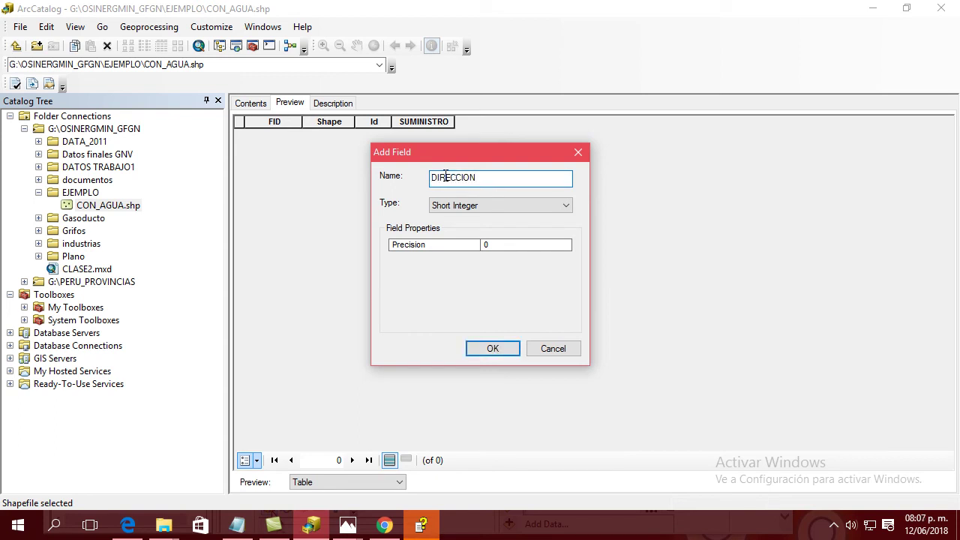
pyautogui.click(486, 205)
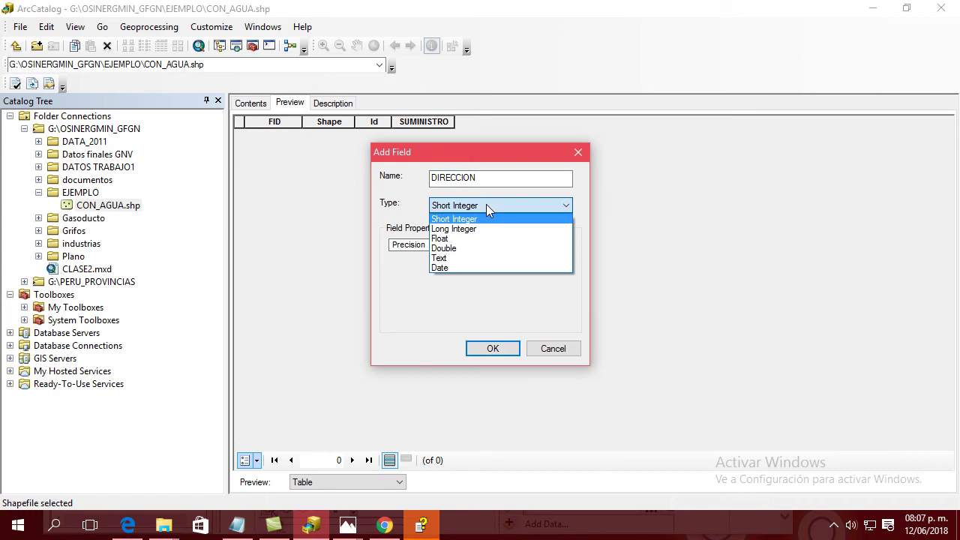
pyautogui.click(476, 259)
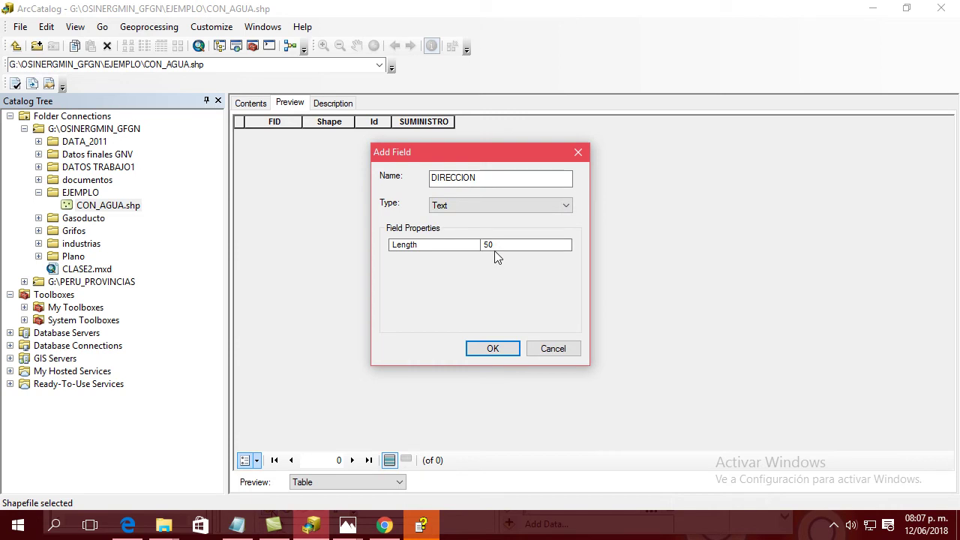
pyautogui.click(507, 351)
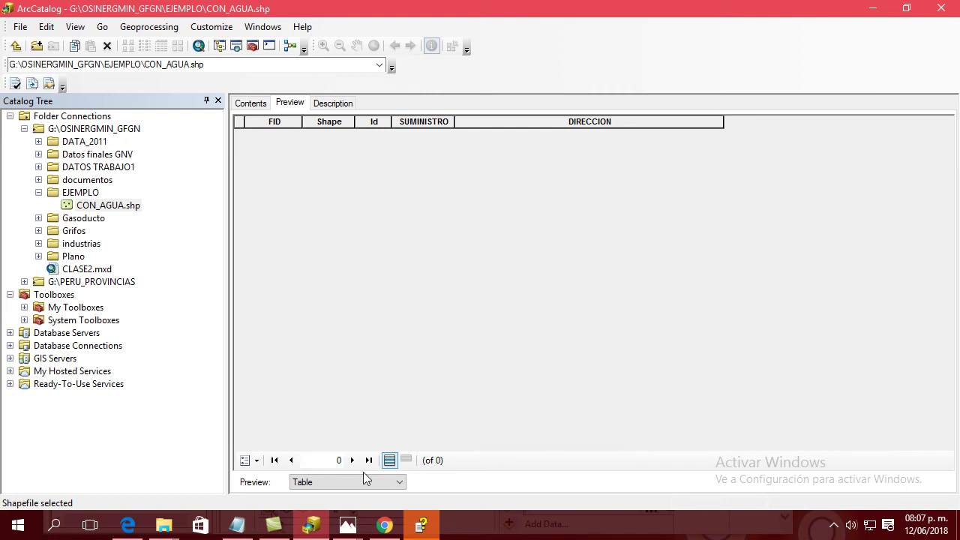
# - Add a Text field named DISTRITO with a shortened length to the CON_AGUA attribute table
pyautogui.click(257, 462)
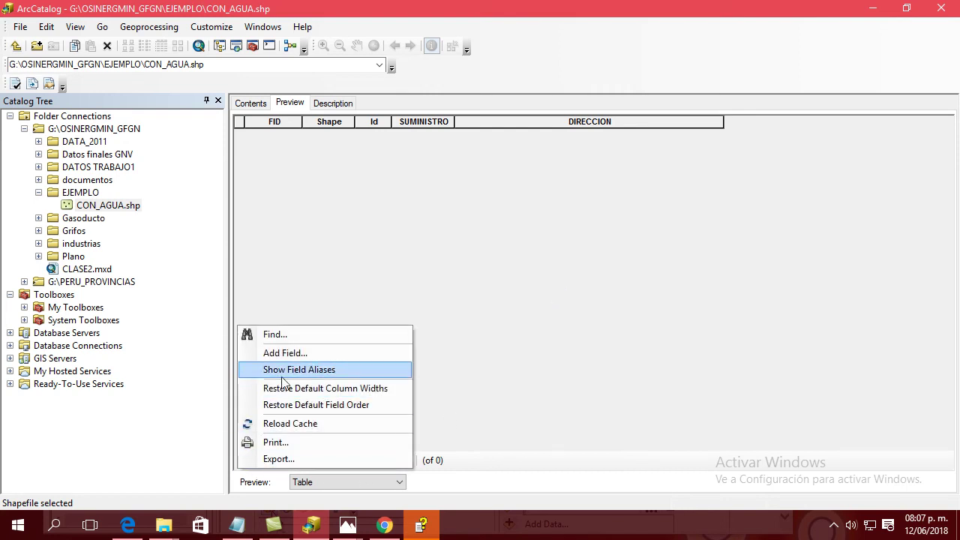
pyautogui.click(290, 353)
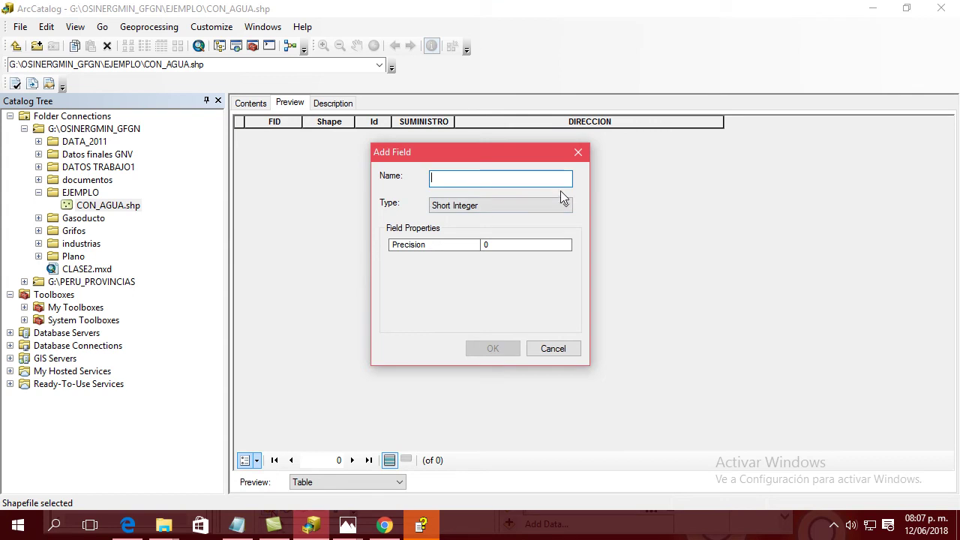
pyautogui.write('DISTRITO')
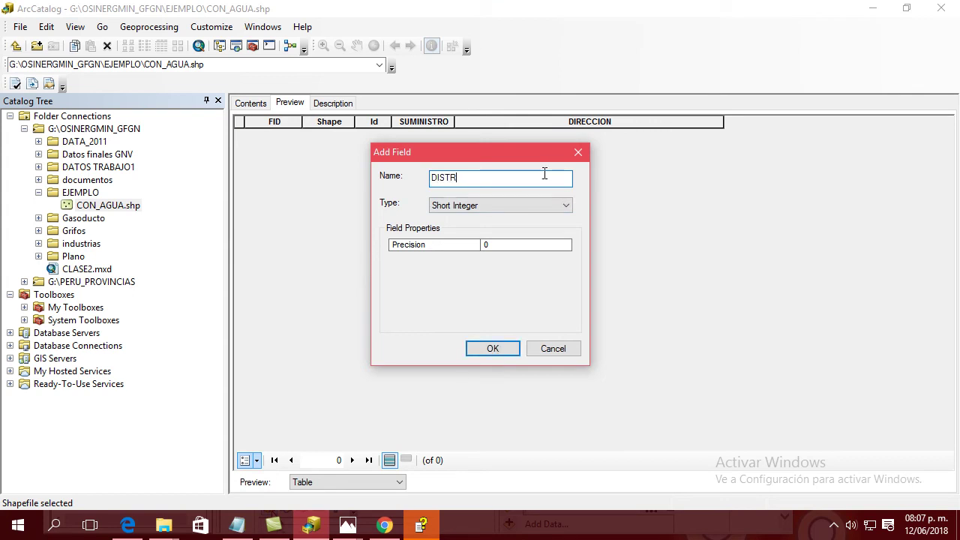
pyautogui.click(519, 208)
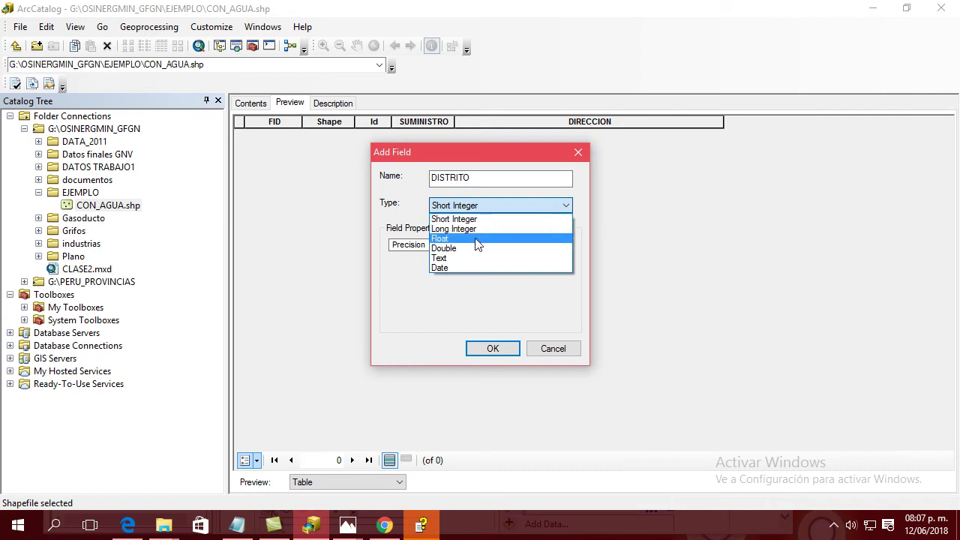
pyautogui.click(459, 259)
pyautogui.click(516, 250)
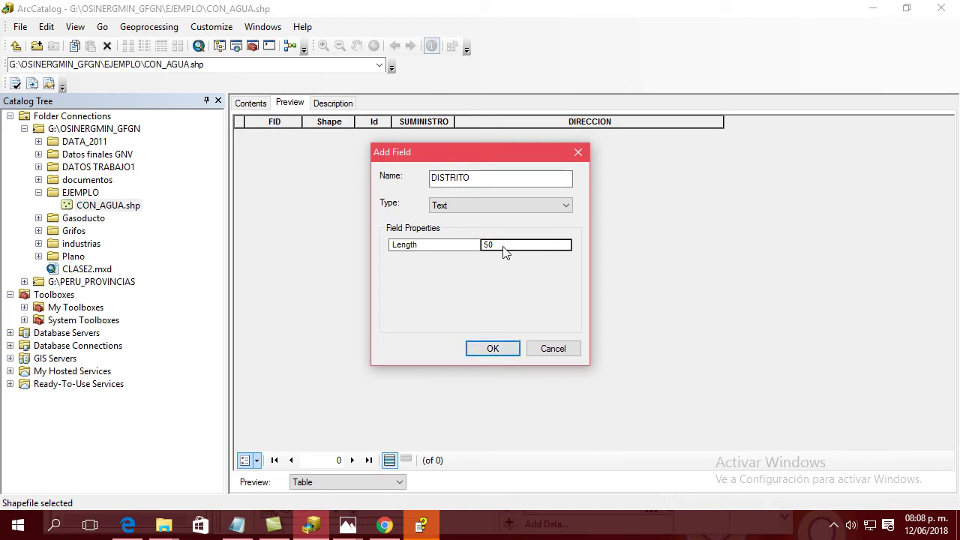
pyautogui.write('3')
pyautogui.click(515, 354)
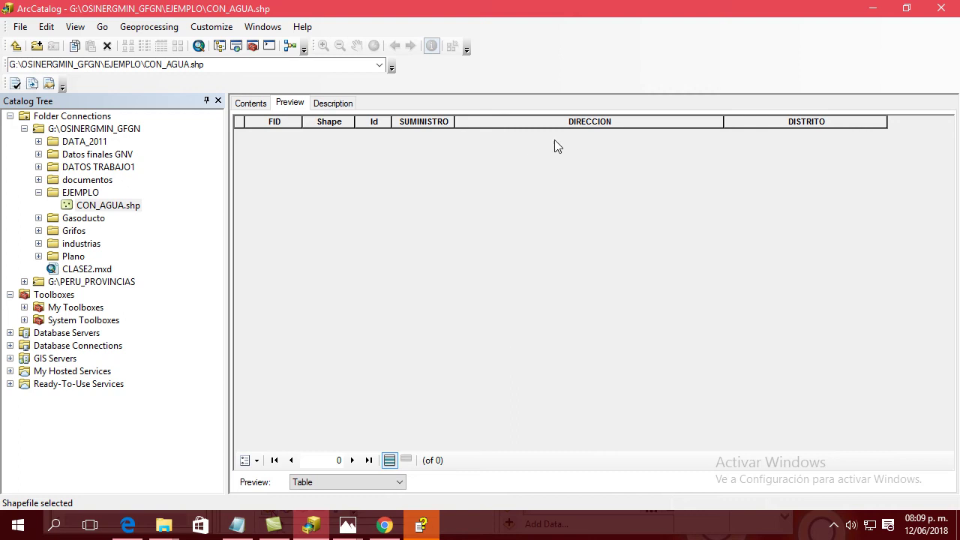
# - View the commands available for the DIRECCION column, including Delete Field, without applying any
pyautogui.click(590, 121)
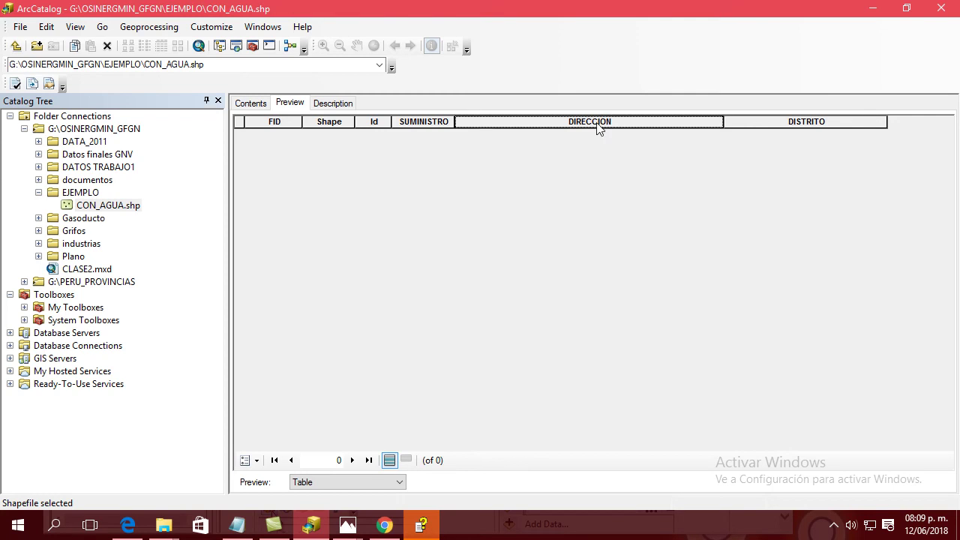
pyautogui.rightClick(599, 128)
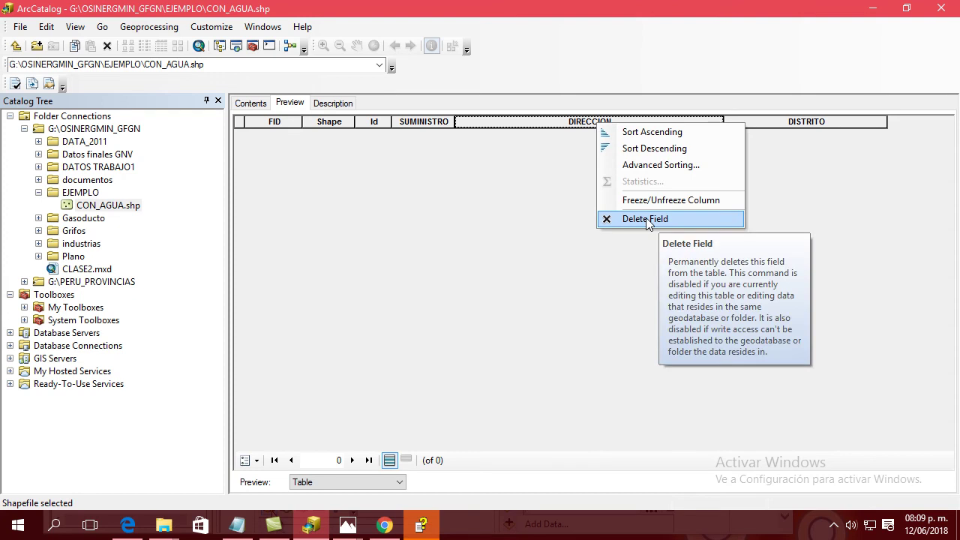
pyautogui.click(433, 243)
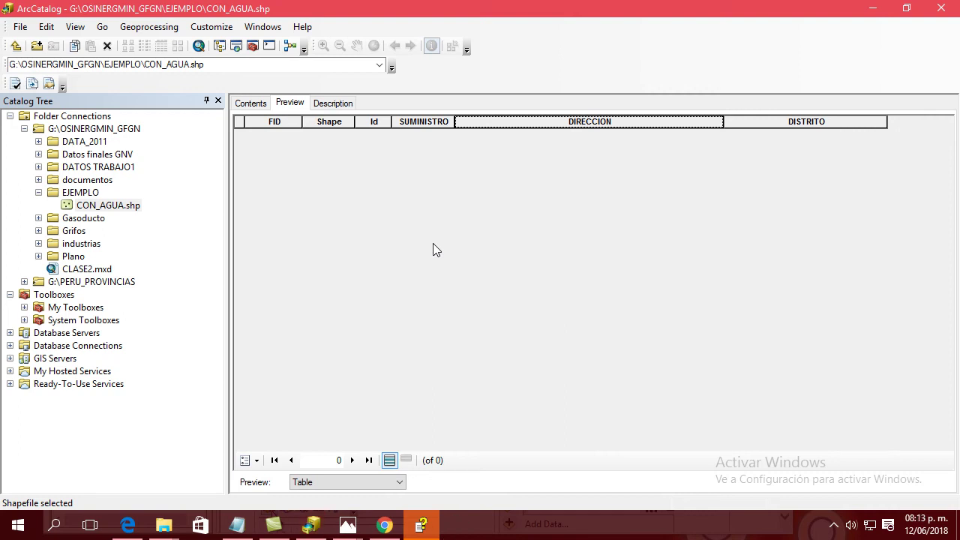
# - Open the shapefile properties of CON_AGUA.shp and examine its name and alias in the general settings
pyautogui.click(100, 209)
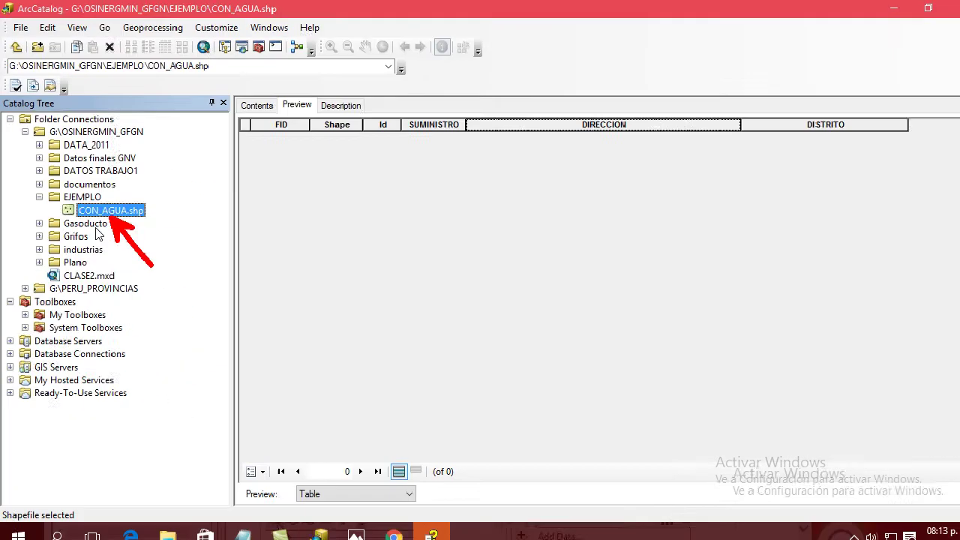
pyautogui.doubleClick(105, 205)
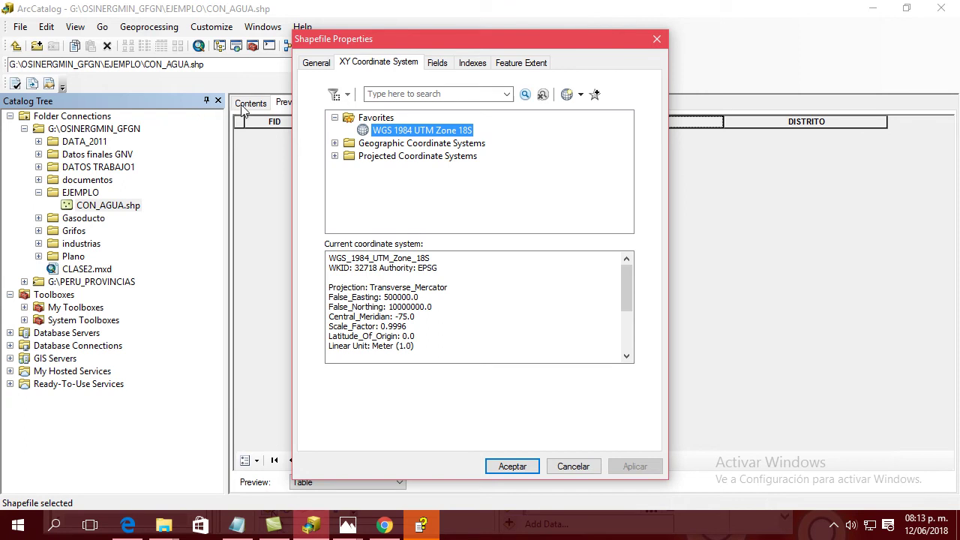
pyautogui.click(316, 65)
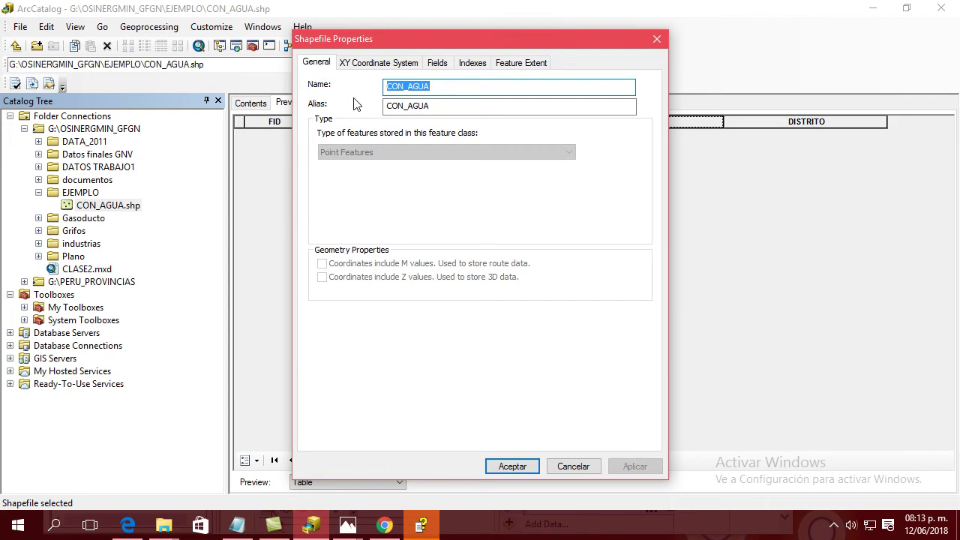
pyautogui.click(436, 86)
pyautogui.doubleClick(431, 86)
pyautogui.moveTo(436, 105); pyautogui.dragTo(387, 111)
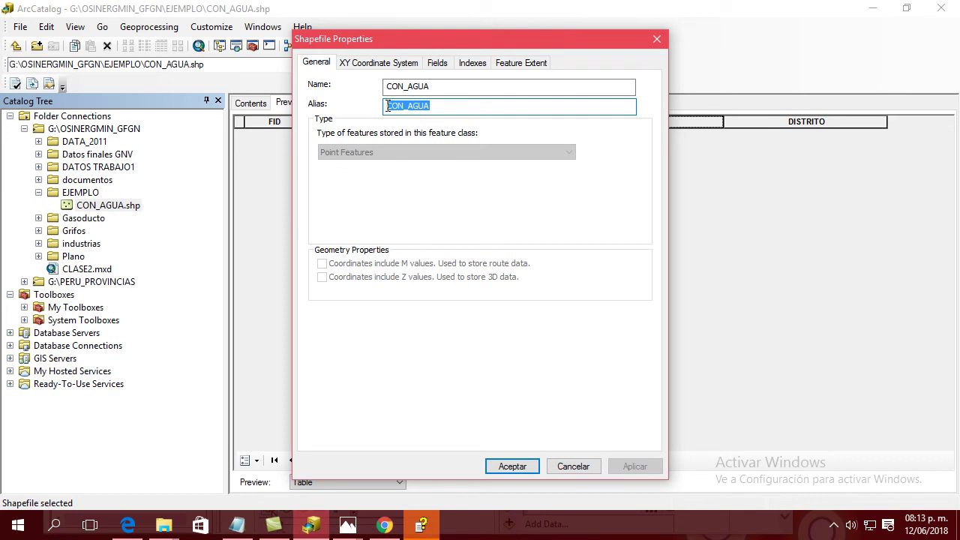
# - Examine CON_AGUA's XY coordinate system and its list of fields in the shapefile properties
pyautogui.click(378, 63)
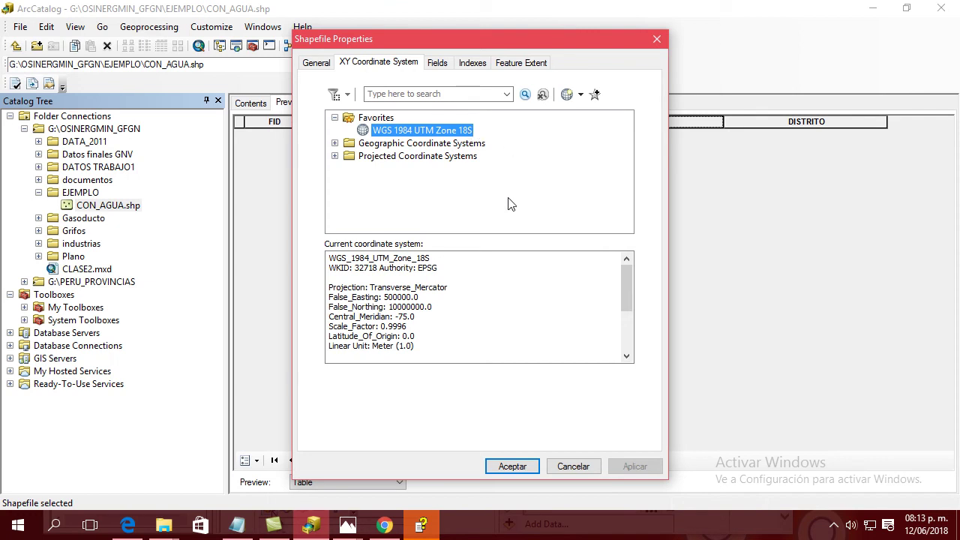
pyautogui.click(438, 65)
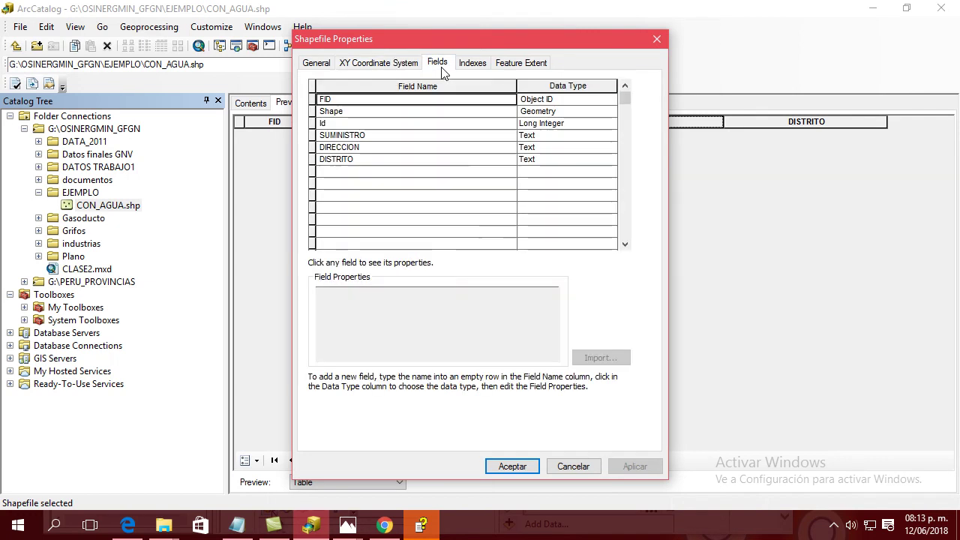
# - Try to rename the DISTRITO field to DISTRITOS, keeping Text as its data type
pyautogui.click(351, 160)
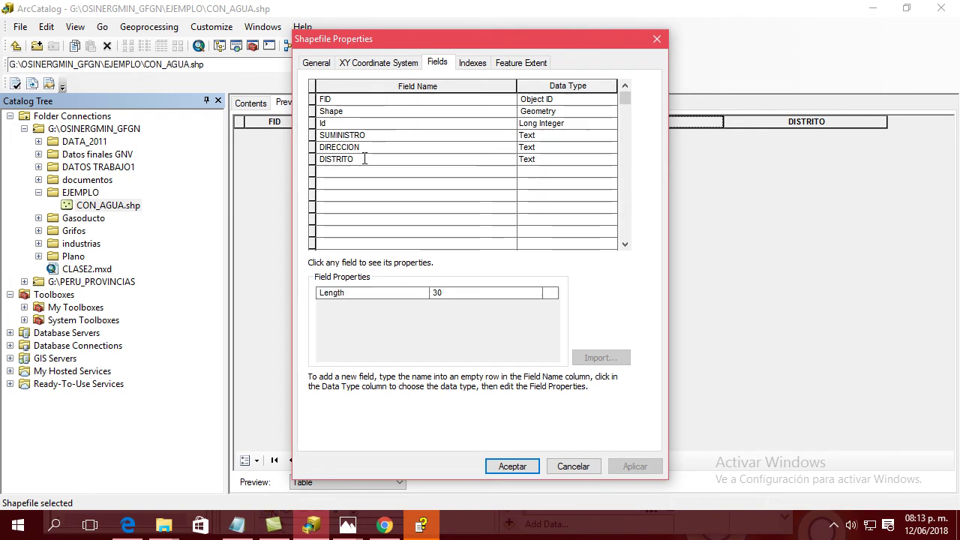
pyautogui.write('S')
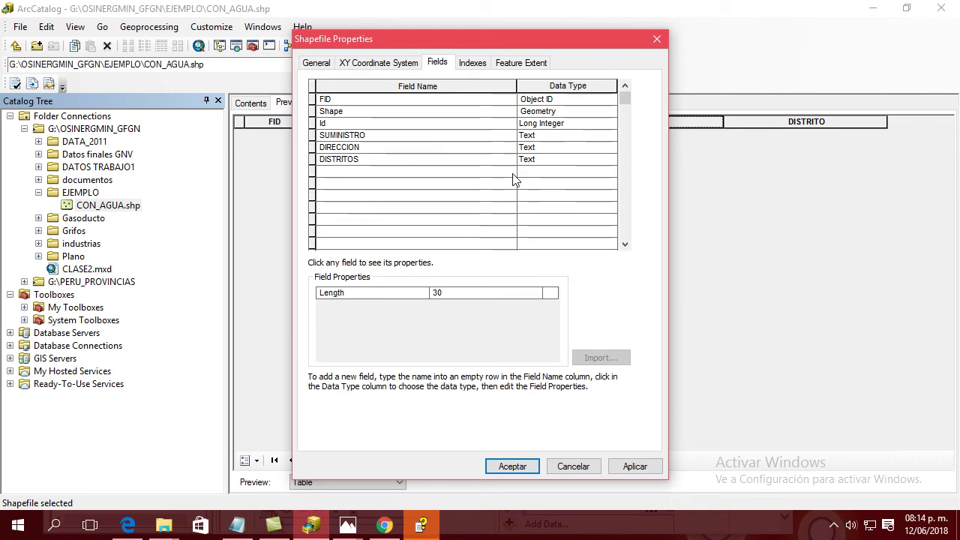
pyautogui.click(538, 162)
pyautogui.click(540, 162)
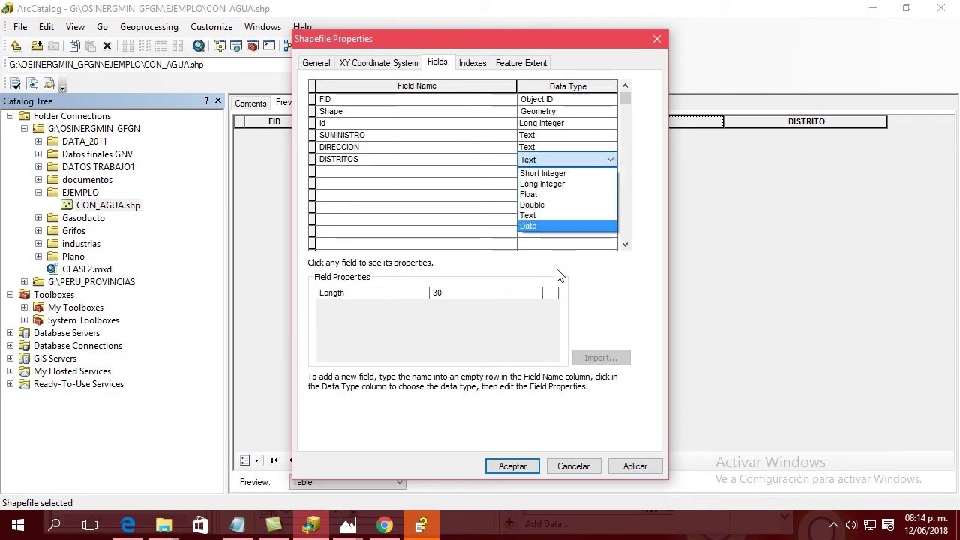
pyautogui.click(538, 216)
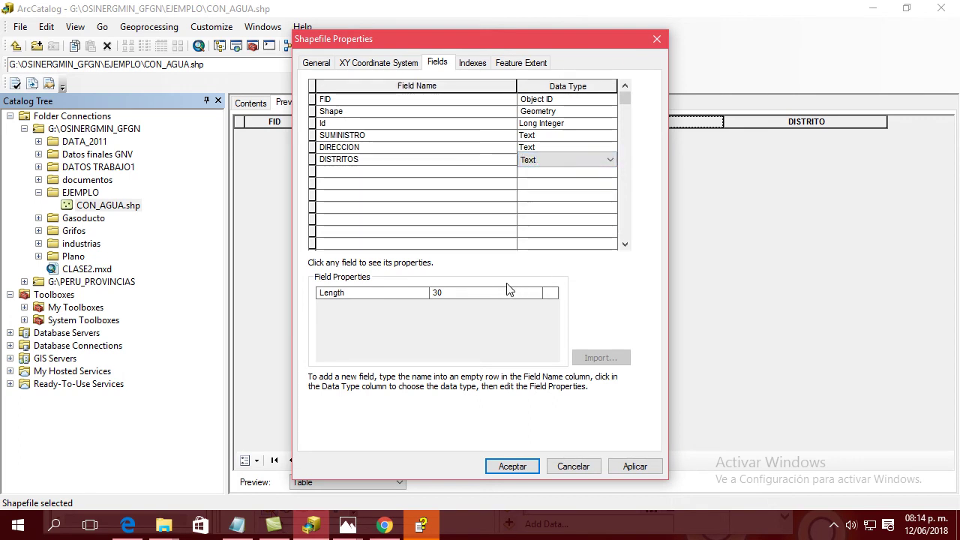
# - Try to set the length of the DISTRITOS field to 40 and apply the change to the shapefile
pyautogui.click(483, 294)
pyautogui.doubleClick(484, 294)
pyautogui.write('40')
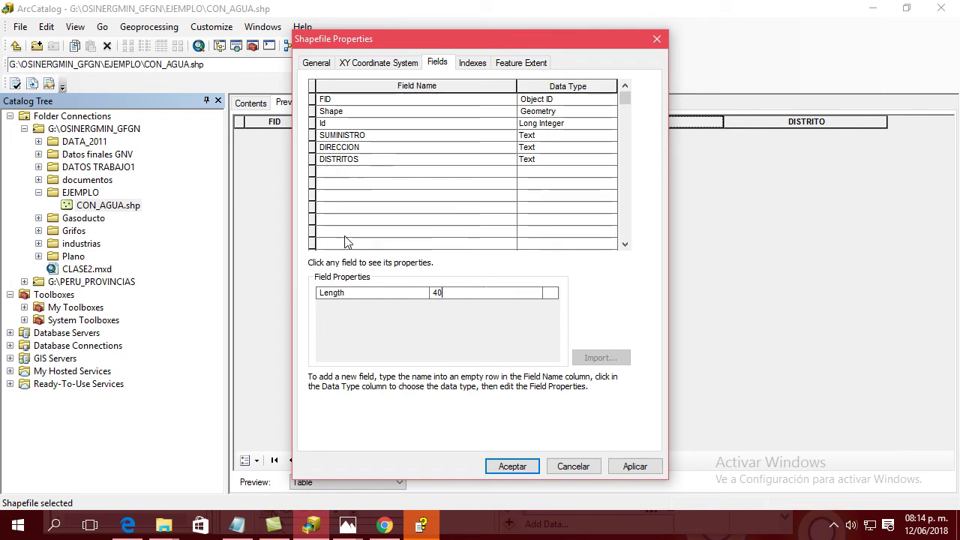
pyautogui.click(412, 161)
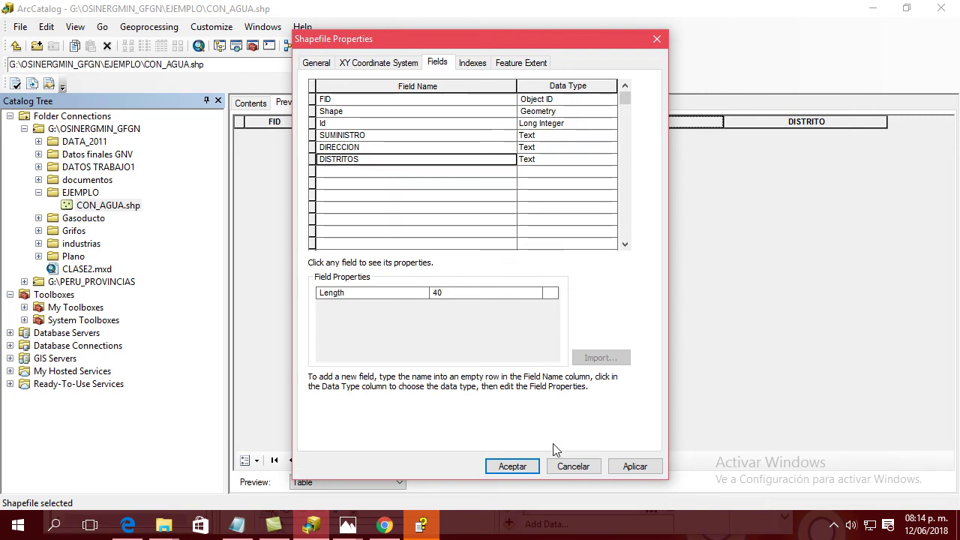
pyautogui.click(524, 468)
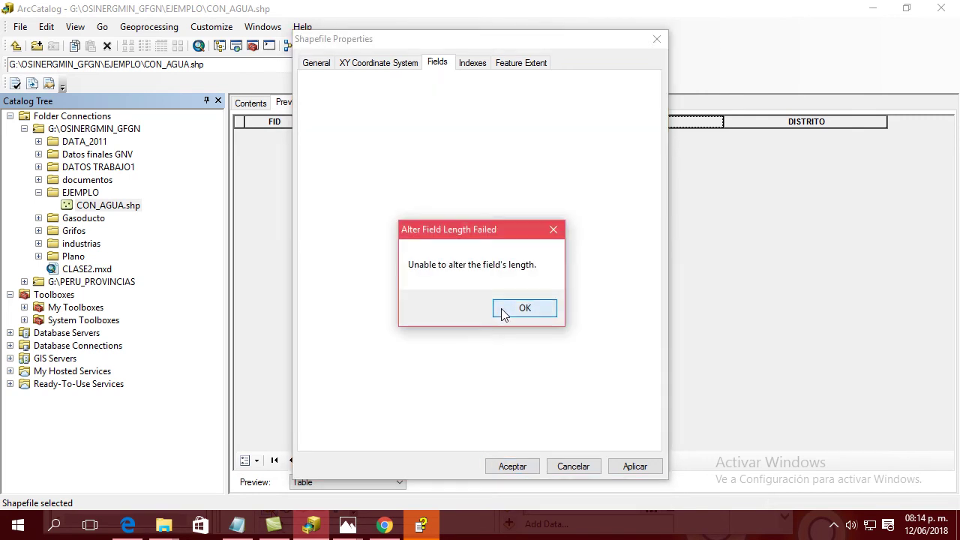
pyautogui.click(503, 312)
pyautogui.click(396, 160)
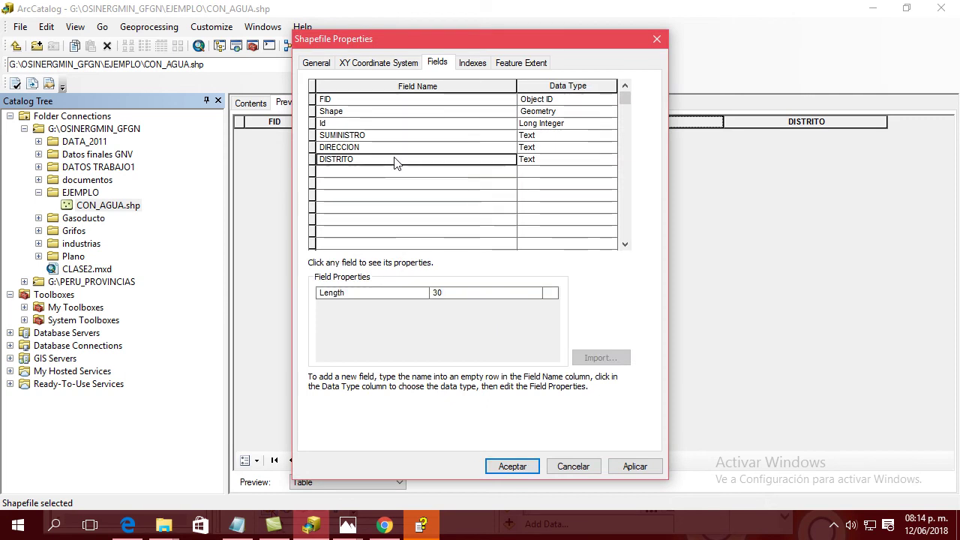
pyautogui.click(632, 466)
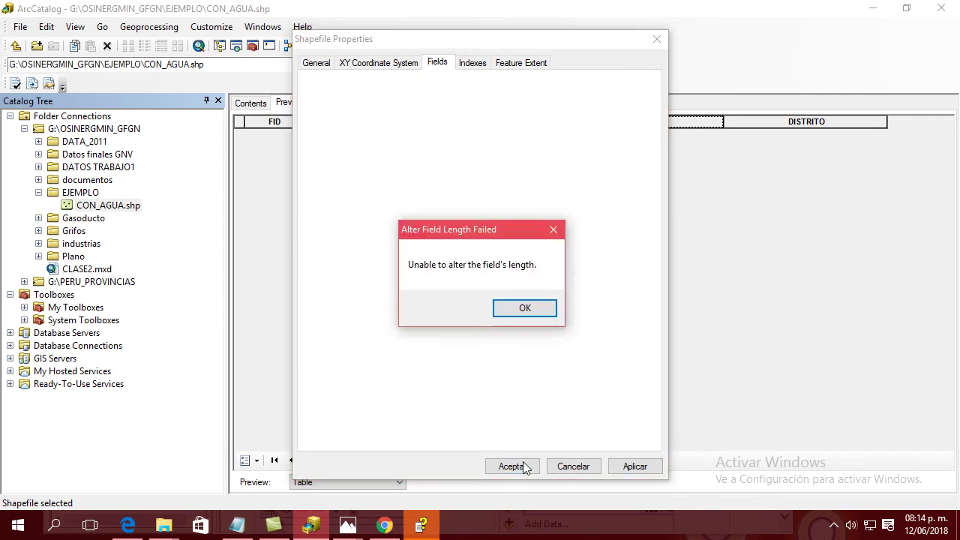
pyautogui.click(525, 309)
pyautogui.click(521, 468)
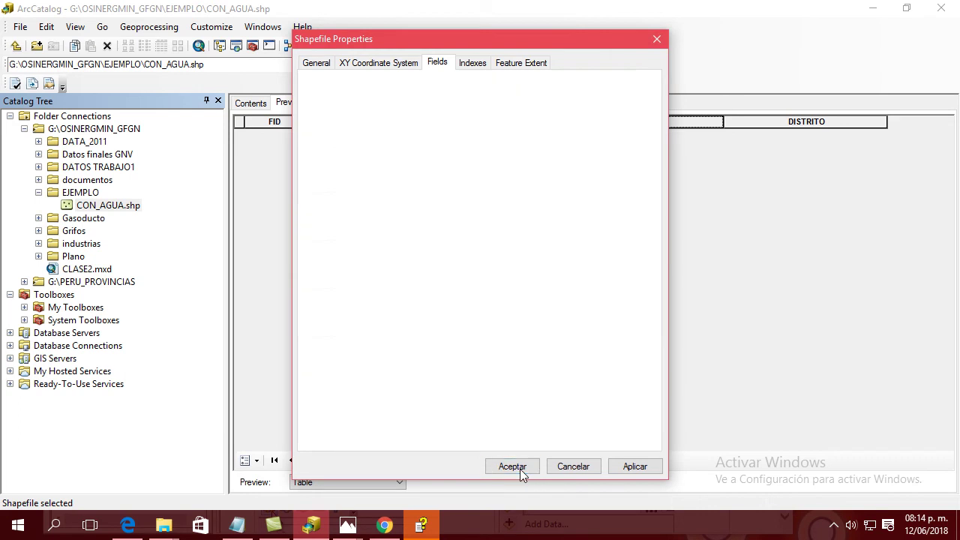
pyautogui.click(522, 307)
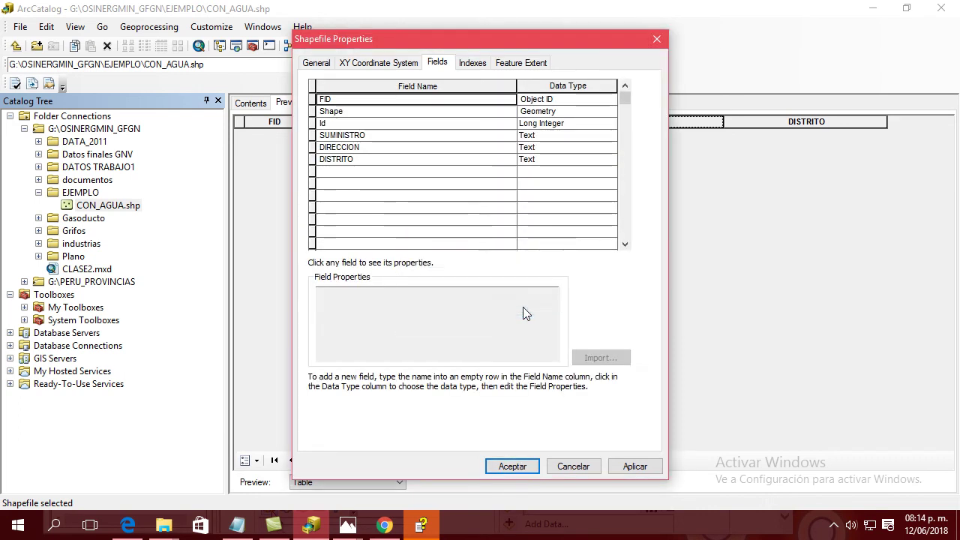
# - Check the lengths of the DISTRITO and DIRECCION fields, and close the shapefile properties
pyautogui.click(374, 160)
pyautogui.click(375, 149)
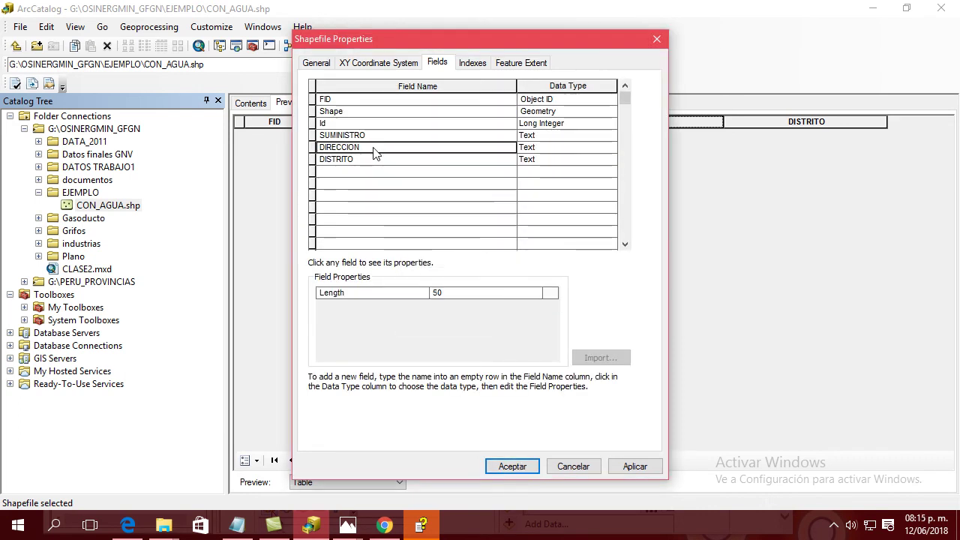
pyautogui.click(373, 159)
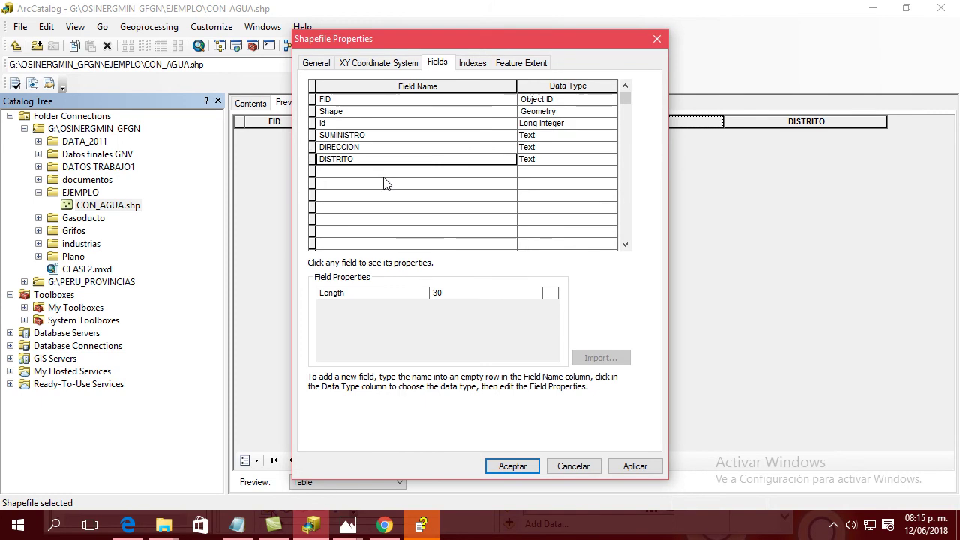
pyautogui.press('Return')
pyautogui.moveTo(139, 212)
pyautogui.mouseDown()
pyautogui.moveTo(217, 262)
pyautogui.moveTo(215, 274)
pyautogui.mouseUp()
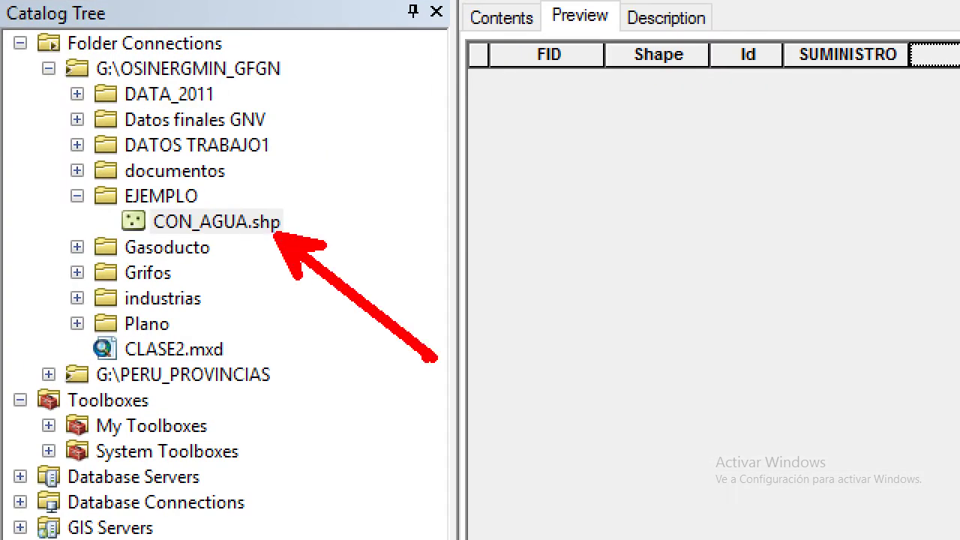
pyautogui.press('Escape')
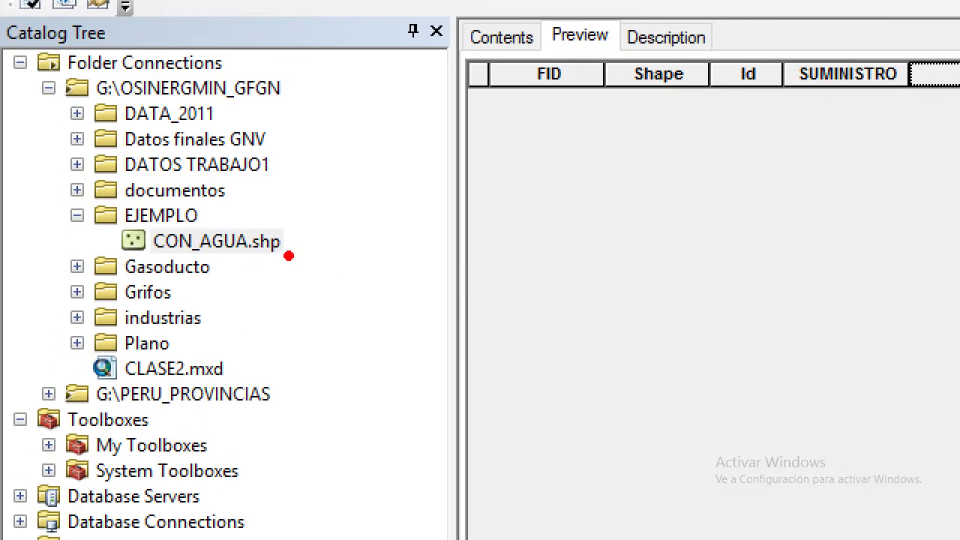
pyautogui.moveTo(291, 242); pyautogui.dragTo(408, 198)
pyautogui.moveTo(304, 257); pyautogui.dragTo(411, 258)
pyautogui.moveTo(293, 277); pyautogui.dragTo(397, 340)
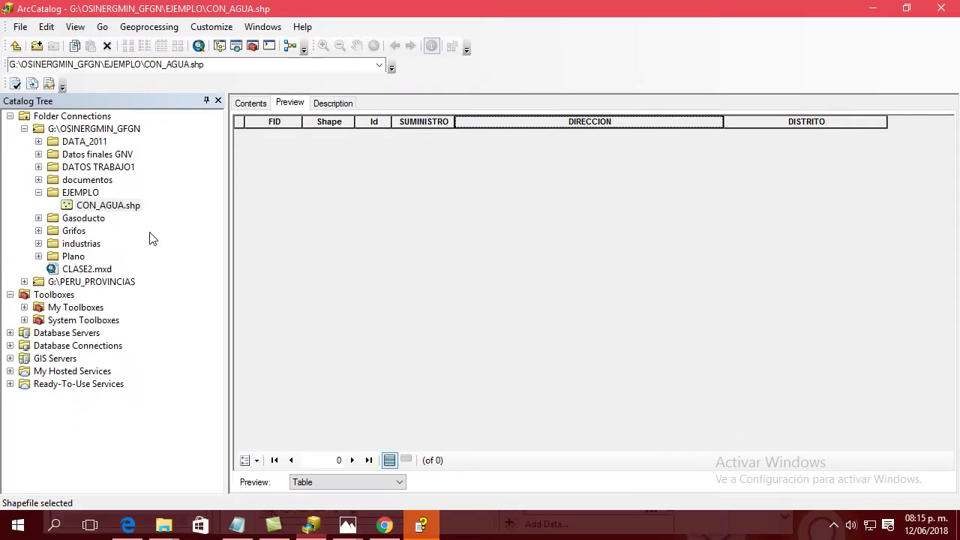
# - Switch to File Explorer, open the EXTENSIONES DE ARCHIVOS SHAPEFILES image from ARCGIS_CLASE1 and read the shapefile extension descriptions at full size
pyautogui.click(163, 525)
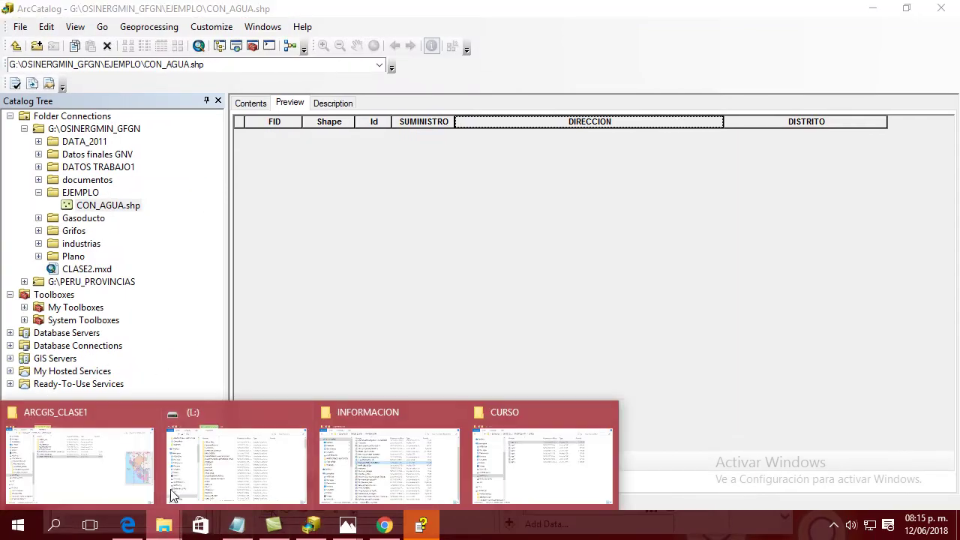
pyautogui.click(137, 459)
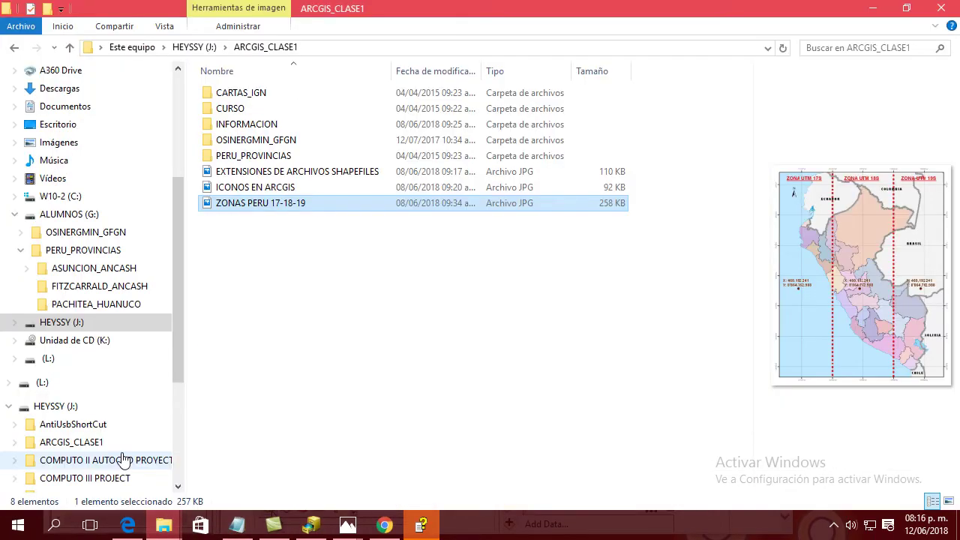
pyautogui.click(250, 173)
pyautogui.doubleClick(250, 173)
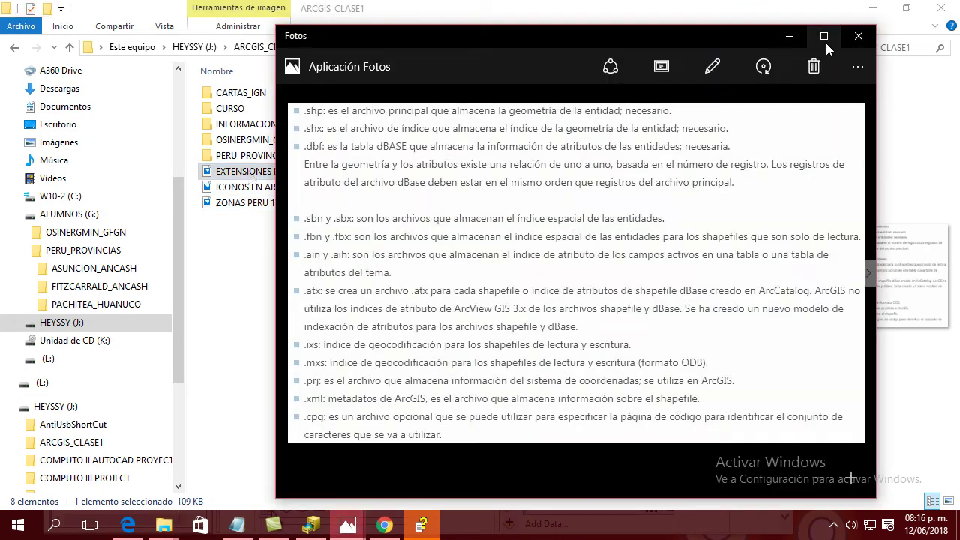
pyautogui.click(825, 39)
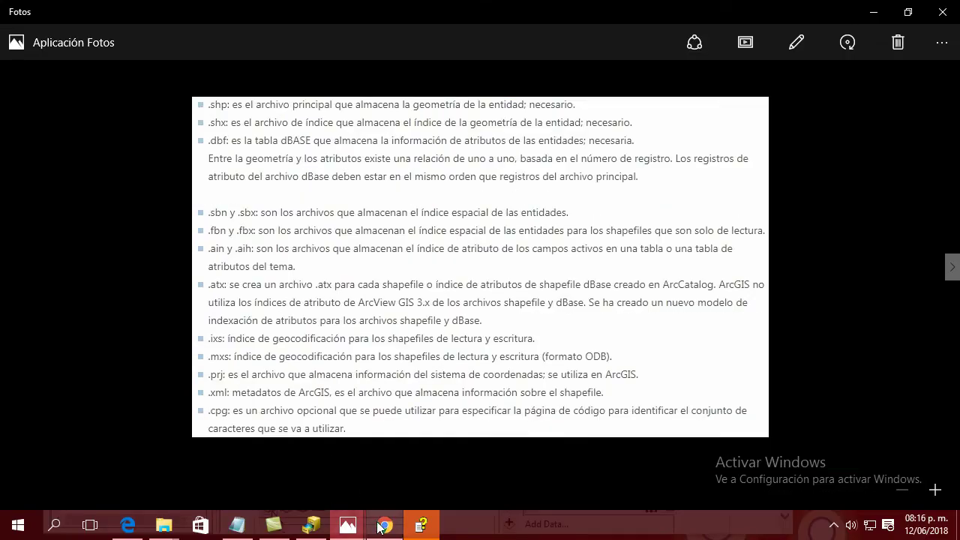
pyautogui.moveTo(419, 532)
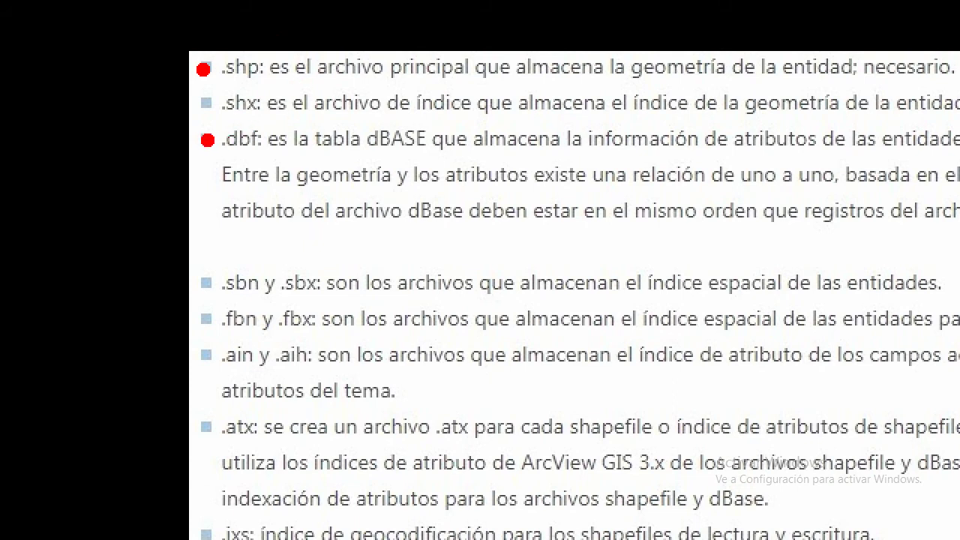
pyautogui.moveTo(190, 87)
pyautogui.mouseDown()
pyautogui.moveTo(278, 105)
pyautogui.moveTo(272, 118)
pyautogui.moveTo(955, 120)
pyautogui.mouseUp()
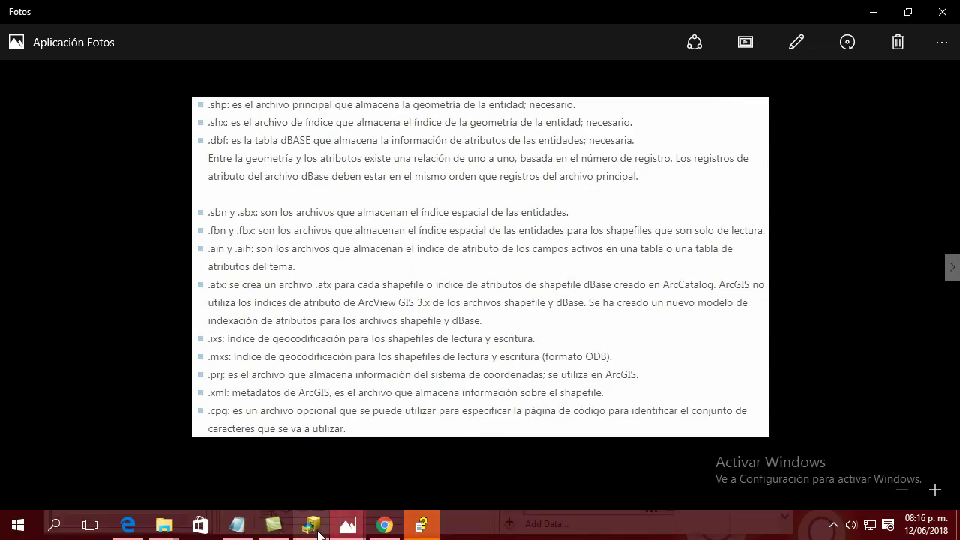
# - Open the EJEMPLO folder inside OSINERGMIN_GFGN on the ALUMNOS (G:) drive in File Explorer
pyautogui.click(312, 526)
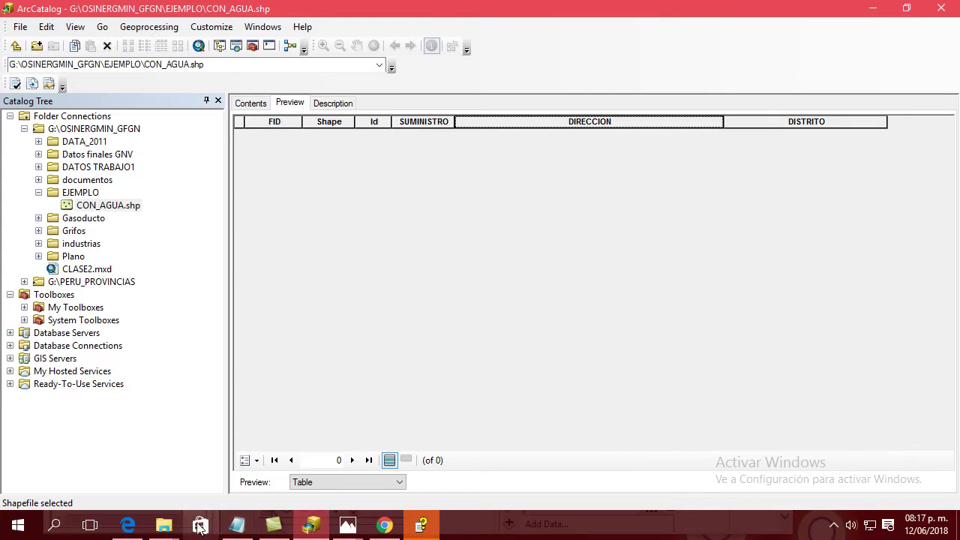
pyautogui.moveTo(164, 525)
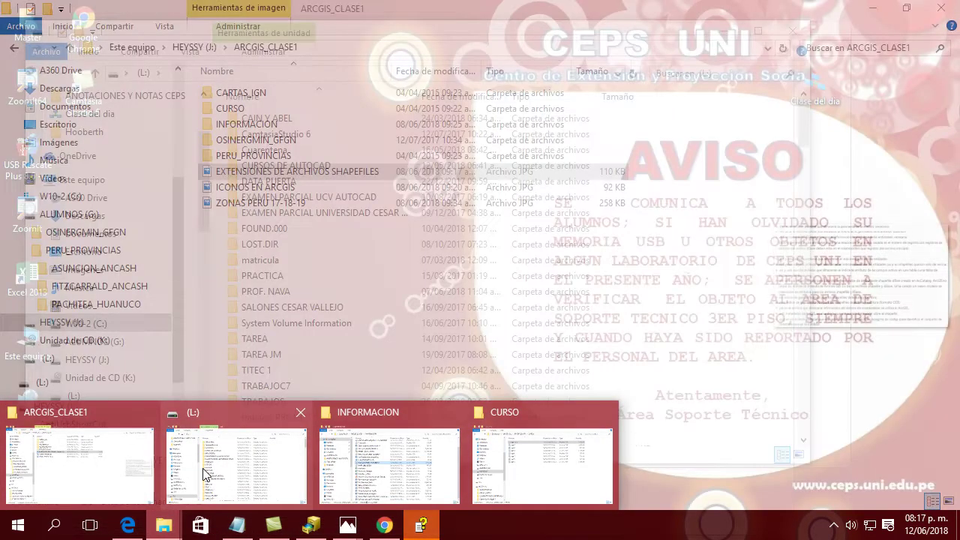
pyautogui.click(204, 473)
pyautogui.doubleClick(202, 34)
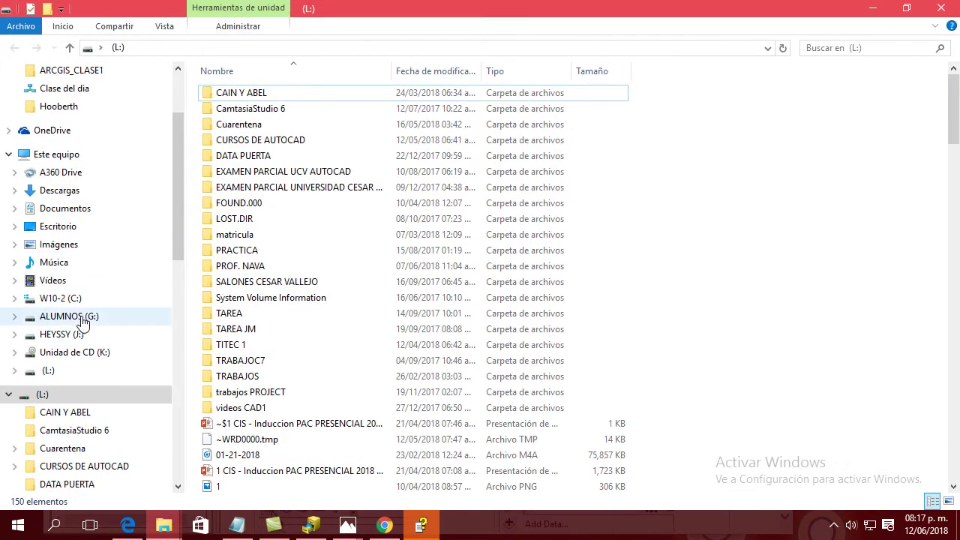
pyautogui.click(82, 321)
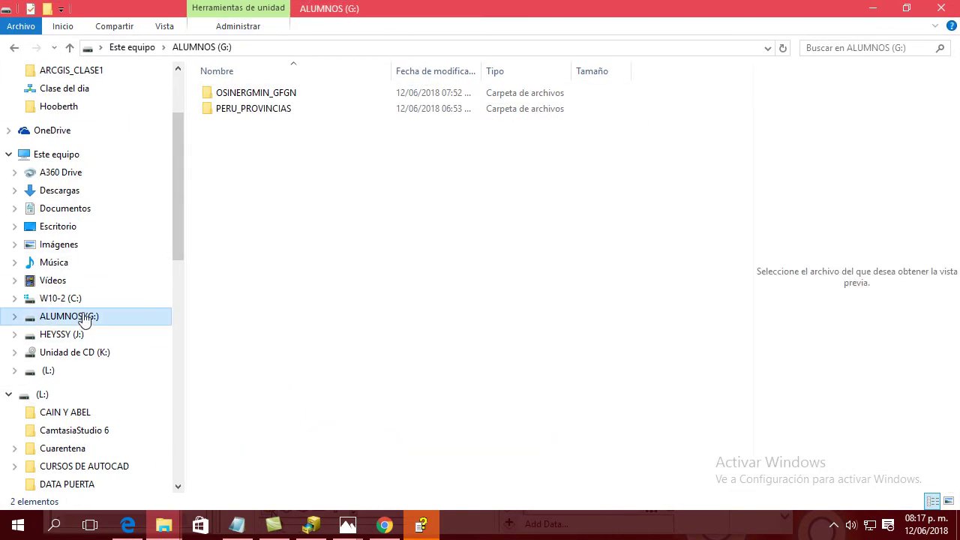
pyautogui.doubleClick(251, 94)
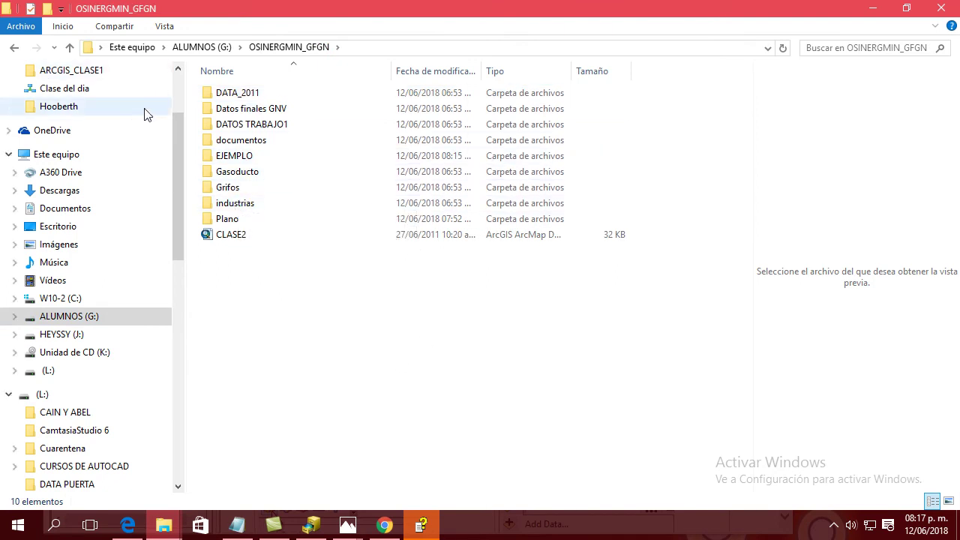
pyautogui.doubleClick(234, 155)
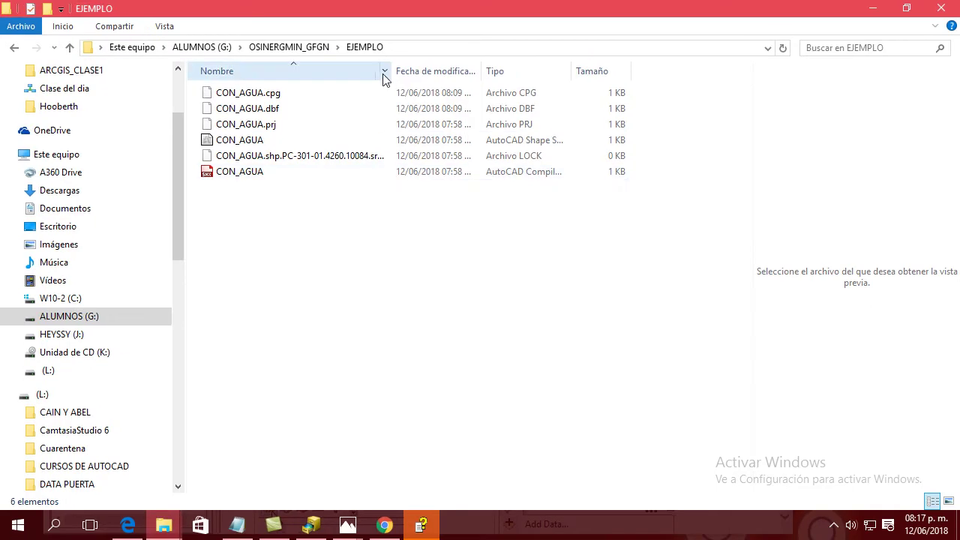
# - Fit the name column to the full file names and examine the CON_AGUA component files, including the .prj file
pyautogui.doubleClick(385, 75)
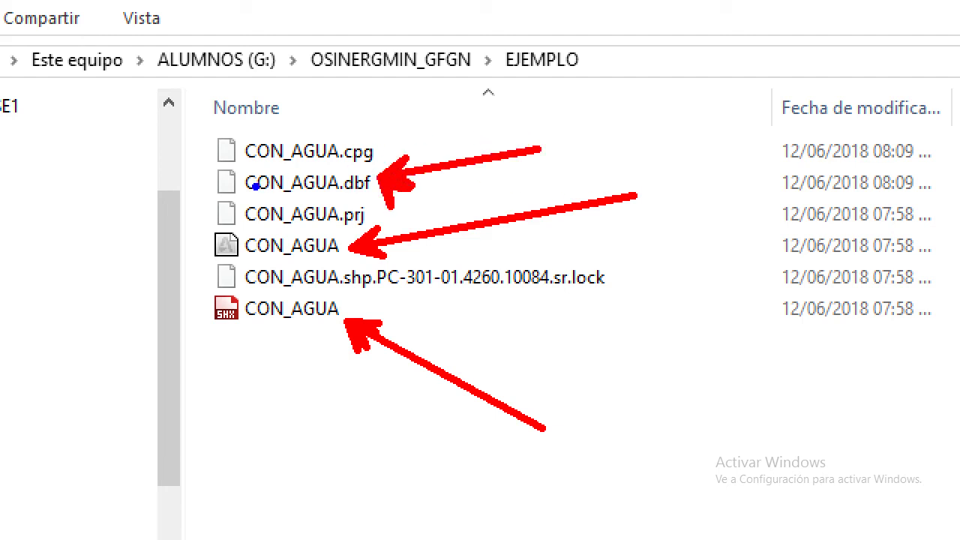
pyautogui.moveTo(212, 197); pyautogui.dragTo(373, 235)
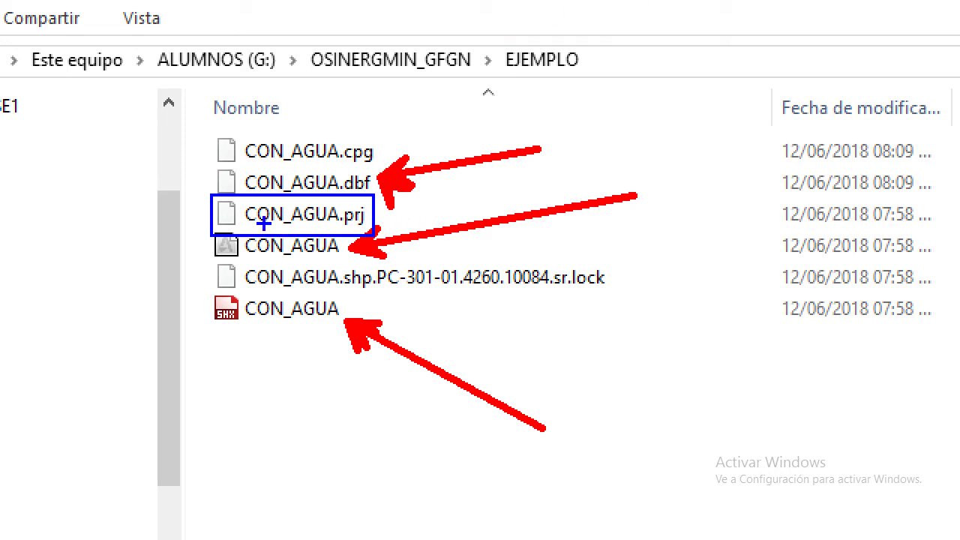
pyautogui.moveTo(202, 210); pyautogui.dragTo(117, 211)
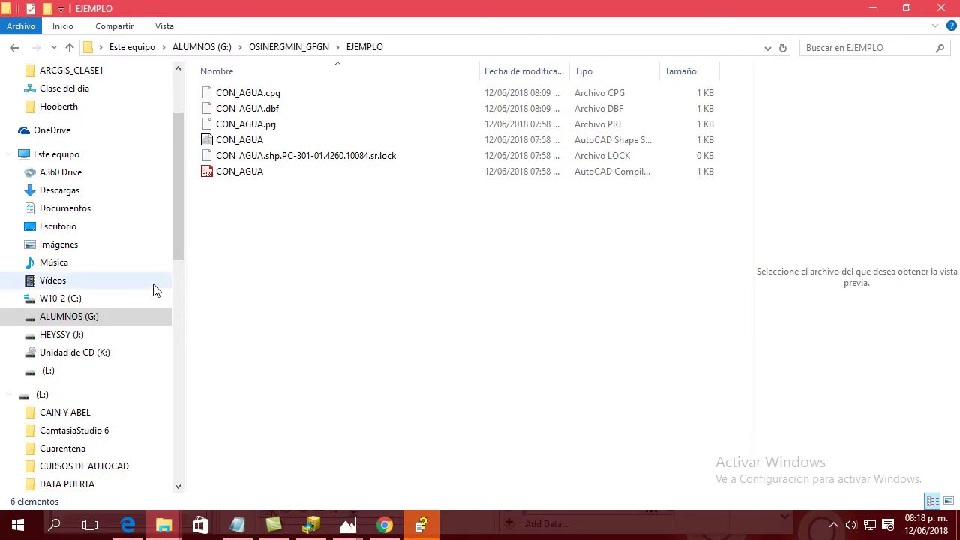
# - Return to the OSINERGMIN_GFGN folder on the ALUMNOS (G:) drive and select the EJEMPLO folder
pyautogui.click(99, 317)
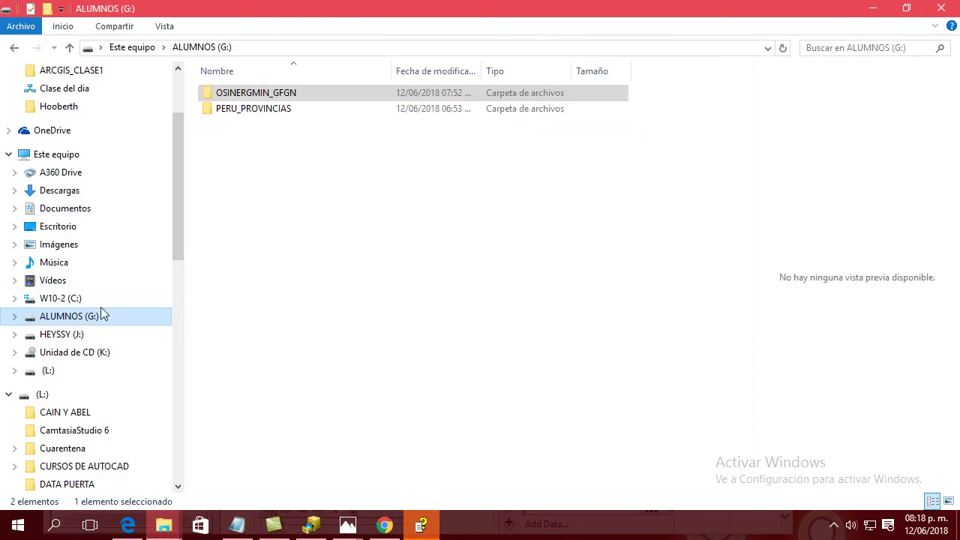
pyautogui.doubleClick(225, 95)
pyautogui.click(220, 159)
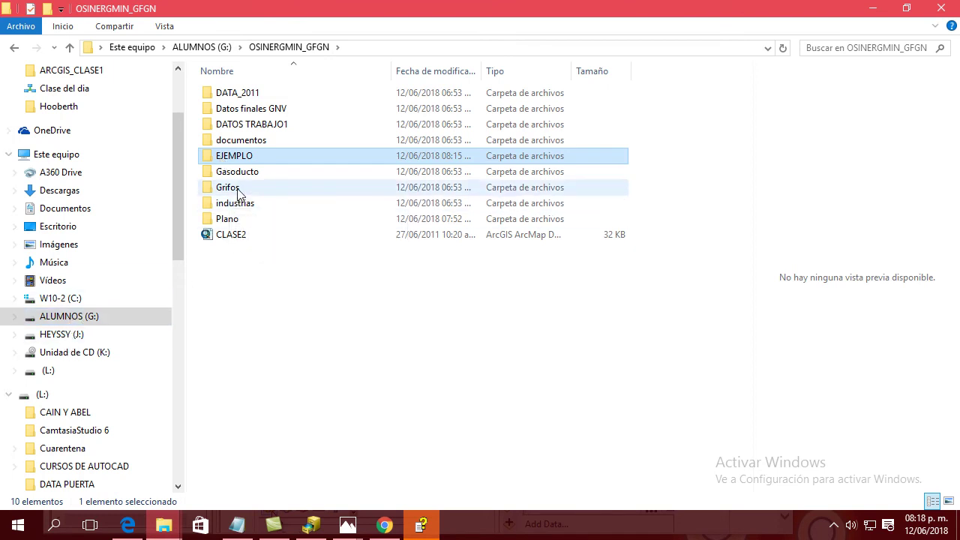
# - Open the Plano folder and compare its Entidades_Publicas component files with the shapefile extension descriptions in the Photos image
pyautogui.doubleClick(228, 218)
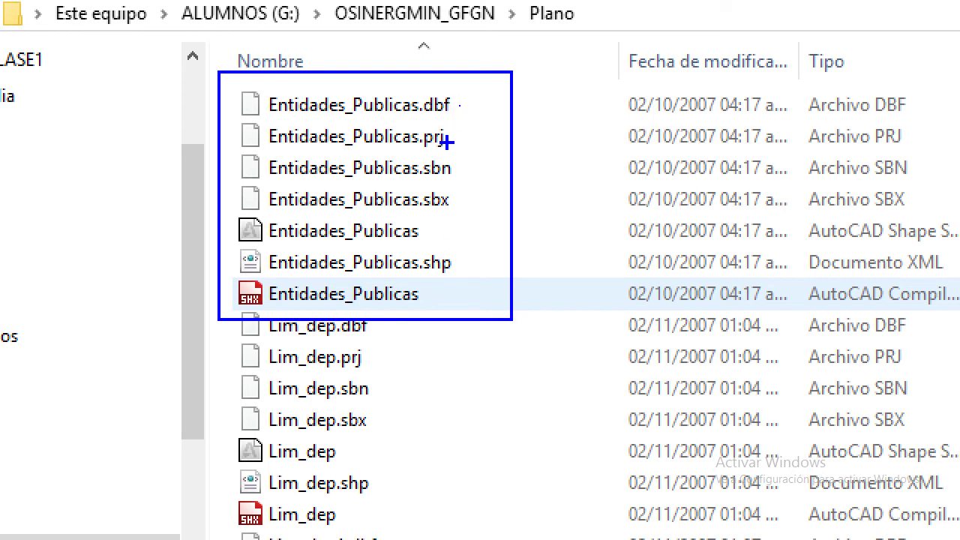
pyautogui.moveTo(448, 138)
pyautogui.mouseDown()
pyautogui.moveTo(498, 128)
pyautogui.moveTo(450, 138)
pyautogui.moveTo(460, 127)
pyautogui.moveTo(470, 154)
pyautogui.mouseUp()
pyautogui.press('Escape')
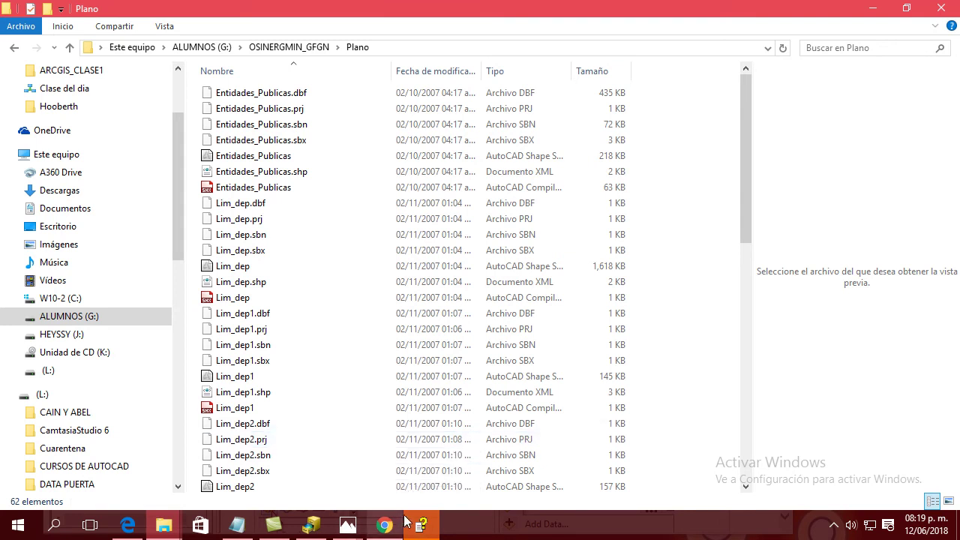
pyautogui.click(347, 526)
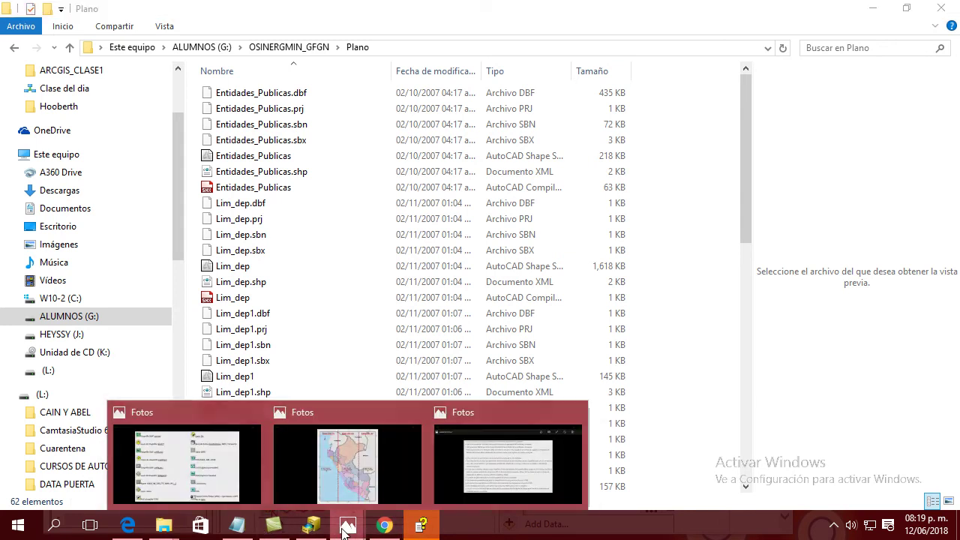
pyautogui.click(508, 457)
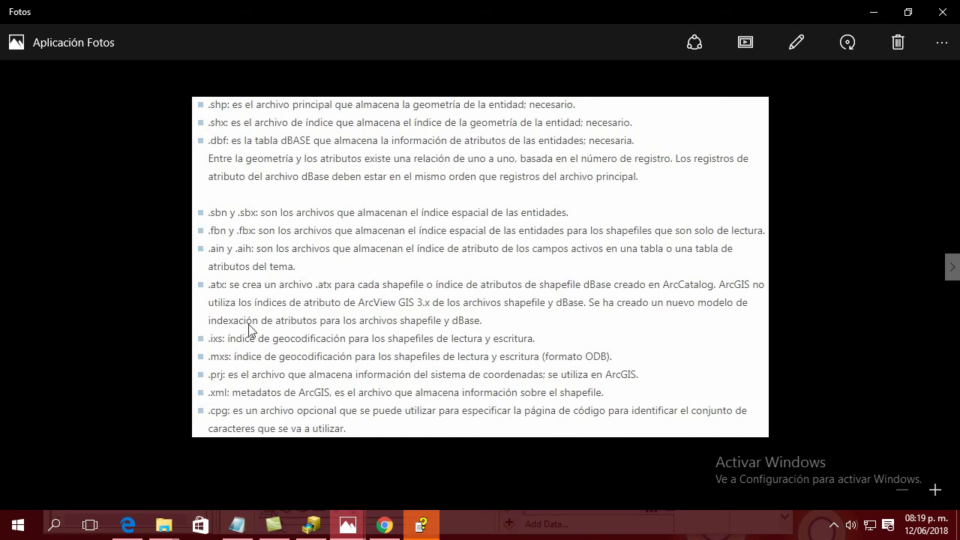
# - Switch to ArcCatalog, expand the Plano folder and preview the geography of Manzanas.shp at a wider extent
pyautogui.hotkey('alt', 'Tab')
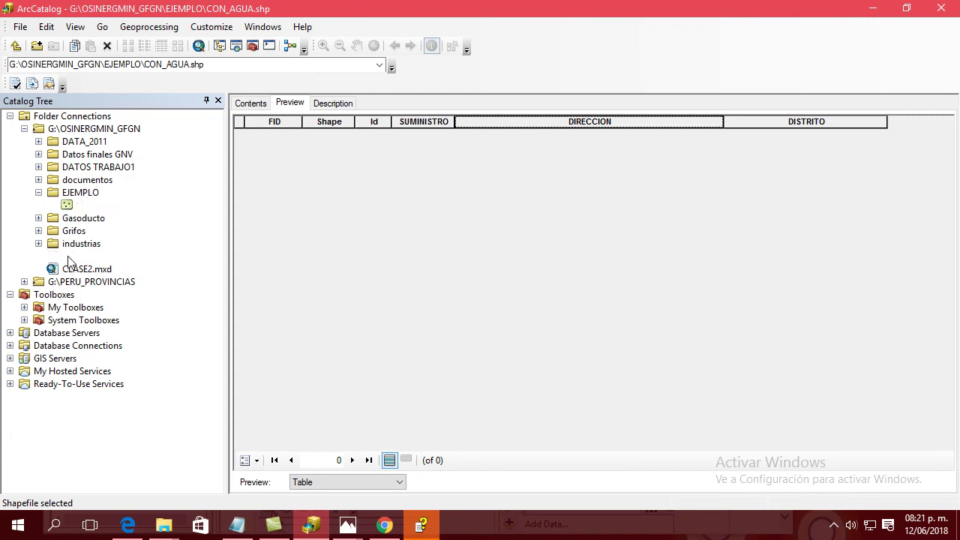
pyautogui.click(71, 257)
pyautogui.click(38, 257)
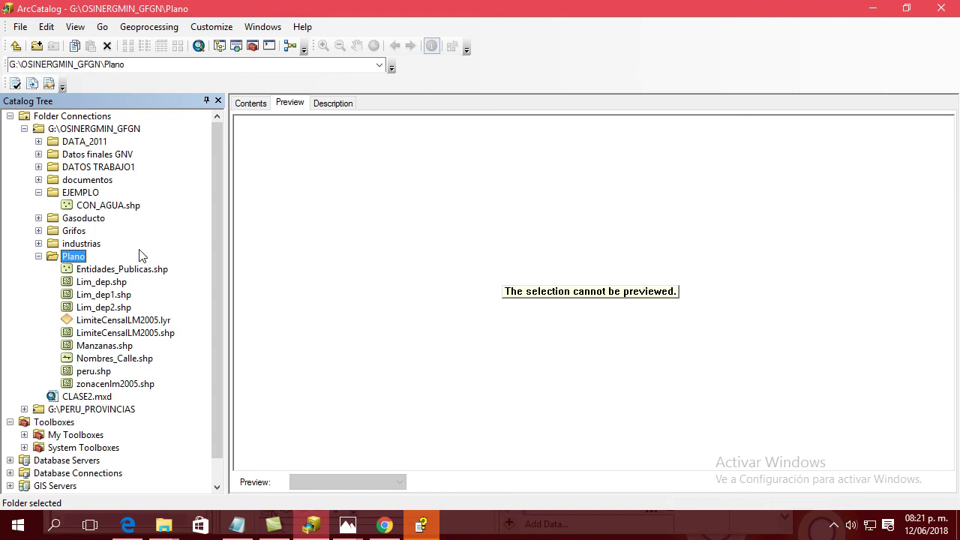
pyautogui.scroll(-1, 213, 205)
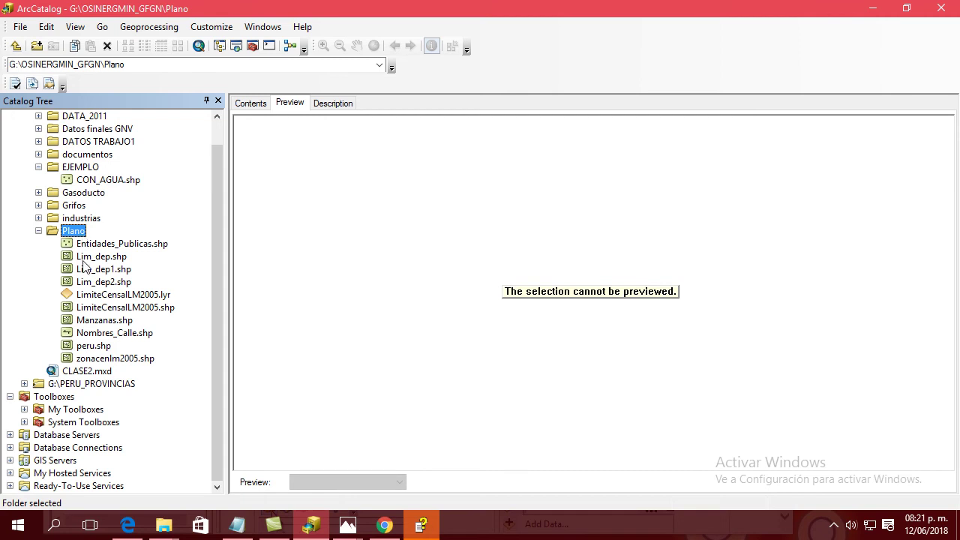
pyautogui.click(97, 322)
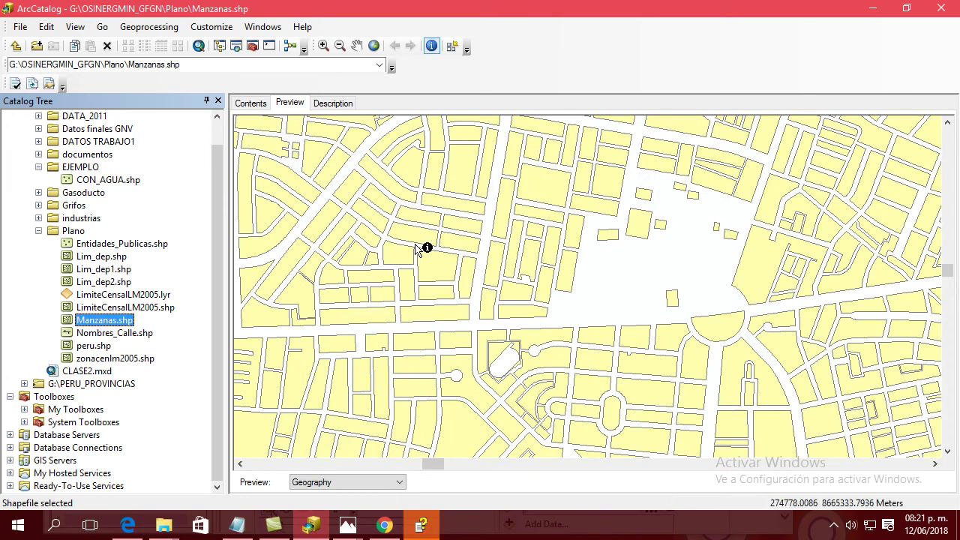
pyautogui.scroll(-5, 419, 248)
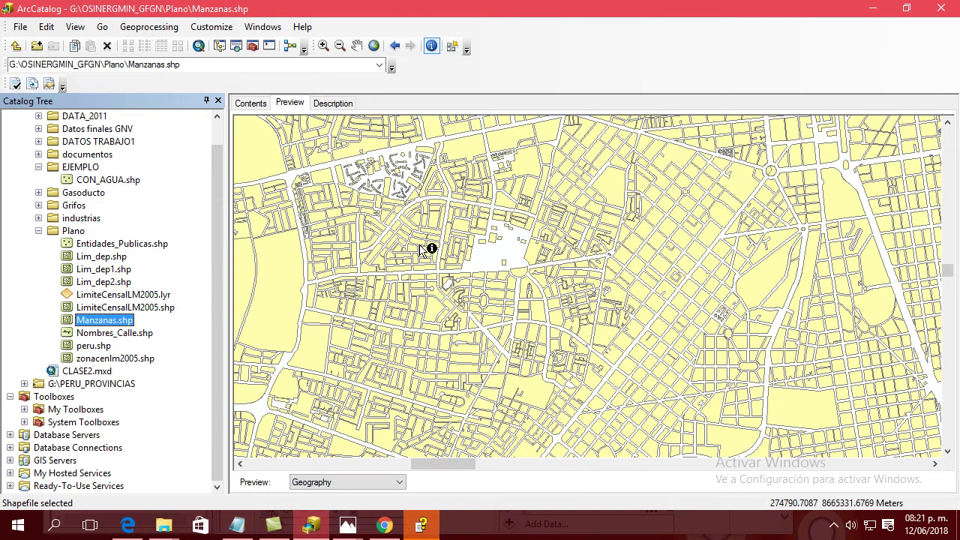
# - Preview Manzanas.shp as a table and examine its UBIGEO, CODZONA and CODMZNA fields
pyautogui.click(395, 483)
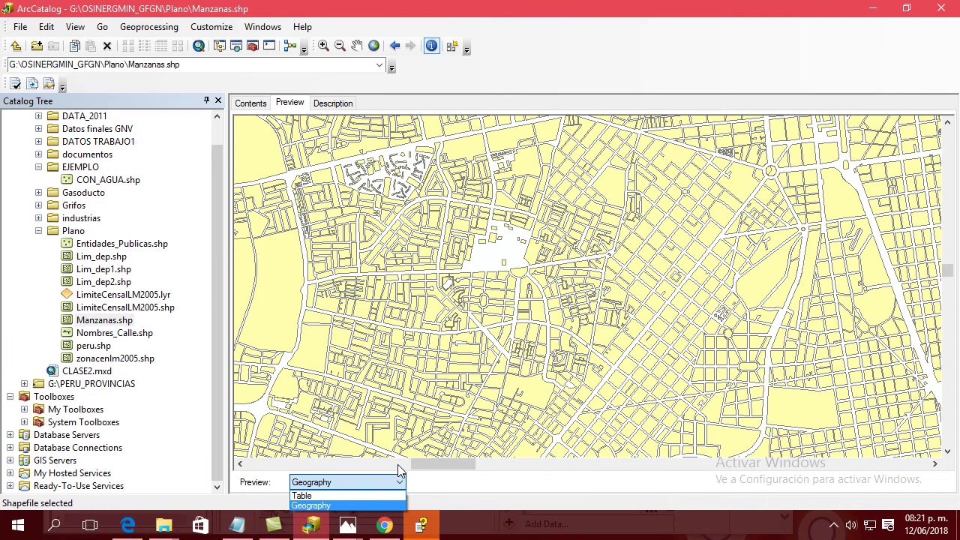
pyautogui.click(367, 497)
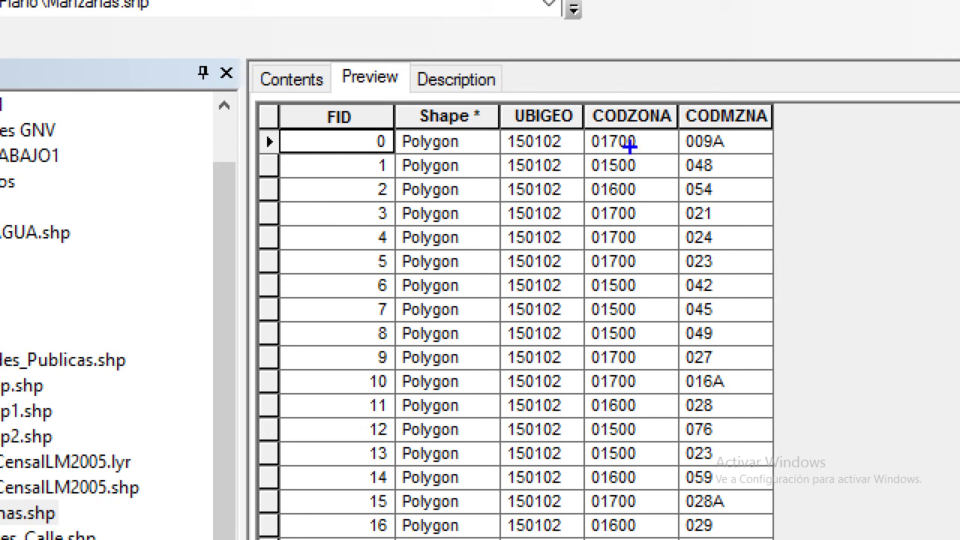
pyautogui.moveTo(814, 95)
pyautogui.mouseDown()
pyautogui.moveTo(787, 193)
pyautogui.moveTo(792, 331)
pyautogui.moveTo(820, 459)
pyautogui.moveTo(848, 480)
pyautogui.moveTo(865, 428)
pyautogui.moveTo(882, 290)
pyautogui.moveTo(883, 168)
pyautogui.moveTo(860, 98)
pyautogui.moveTo(822, 66)
pyautogui.moveTo(785, 83)
pyautogui.mouseUp()
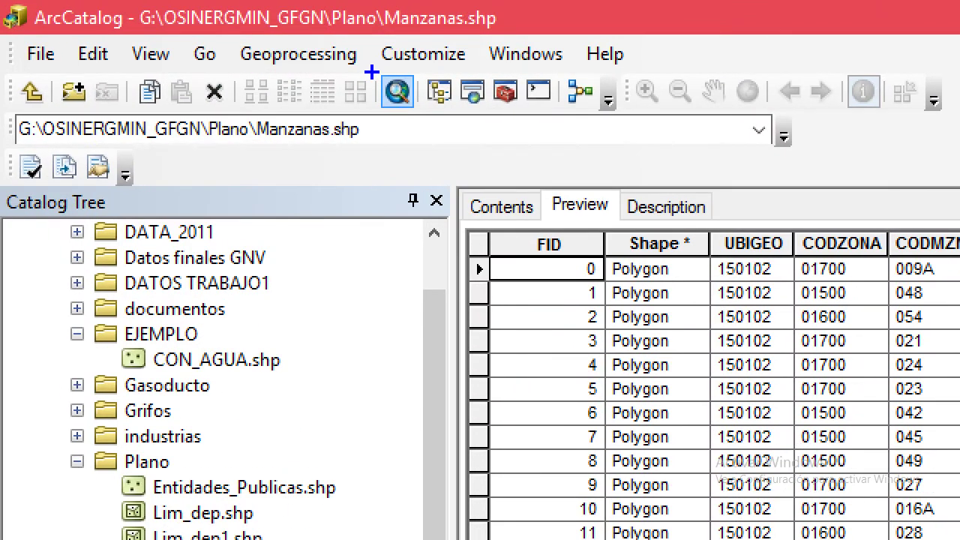
pyautogui.moveTo(365, 61)
pyautogui.mouseDown()
pyautogui.moveTo(418, 125)
pyautogui.moveTo(429, 125)
pyautogui.moveTo(488, 216)
pyautogui.mouseUp()
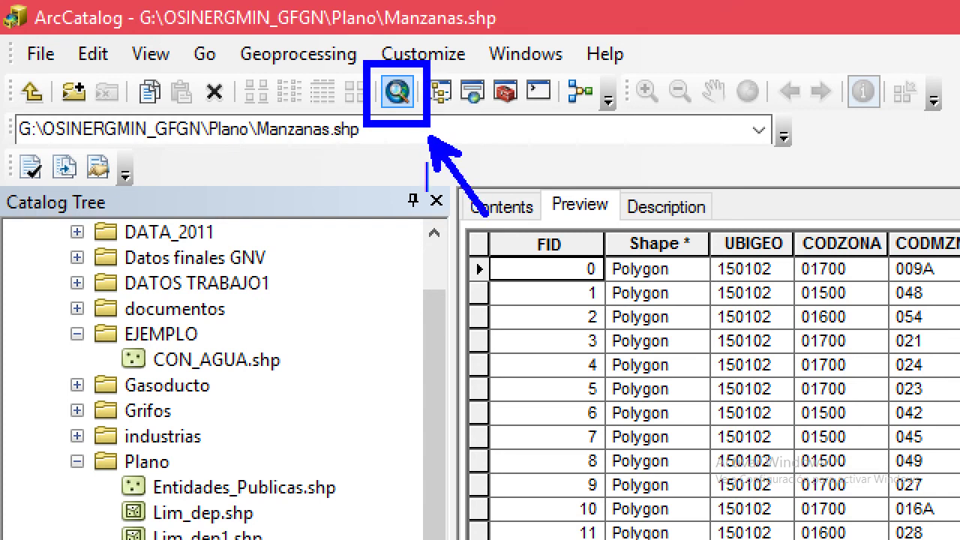
pyautogui.write('ARCMAP')
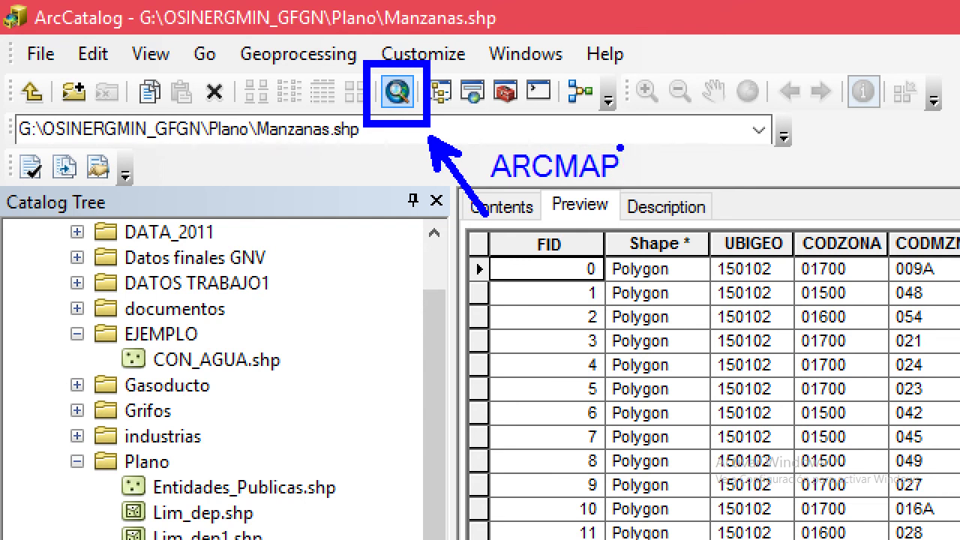
pyautogui.press('Escape')
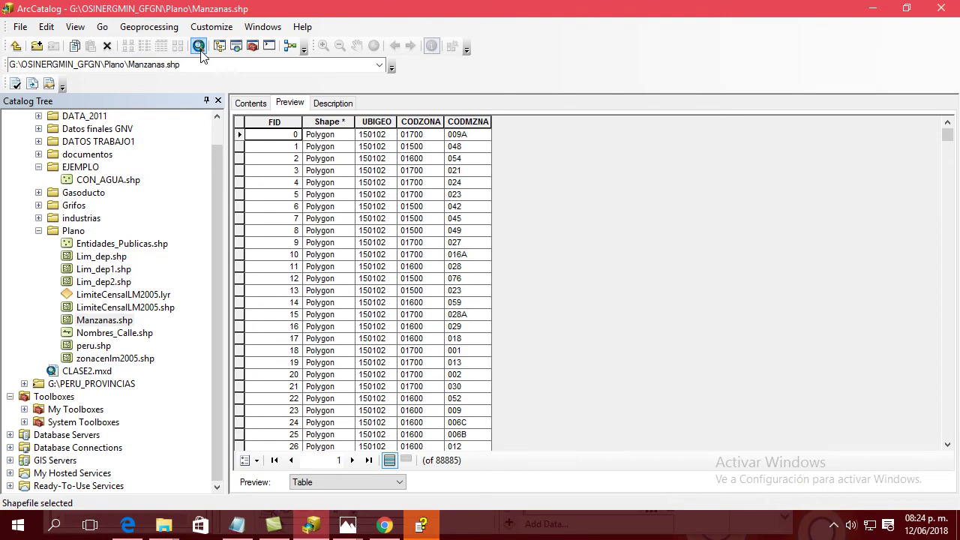
# - Launch ArcMap from ArcCatalog, clearing away the ArcCatalog, Photos, File Explorer and ArcGIS Help windows
pyautogui.click(200, 48)
pyautogui.click(939, 10)
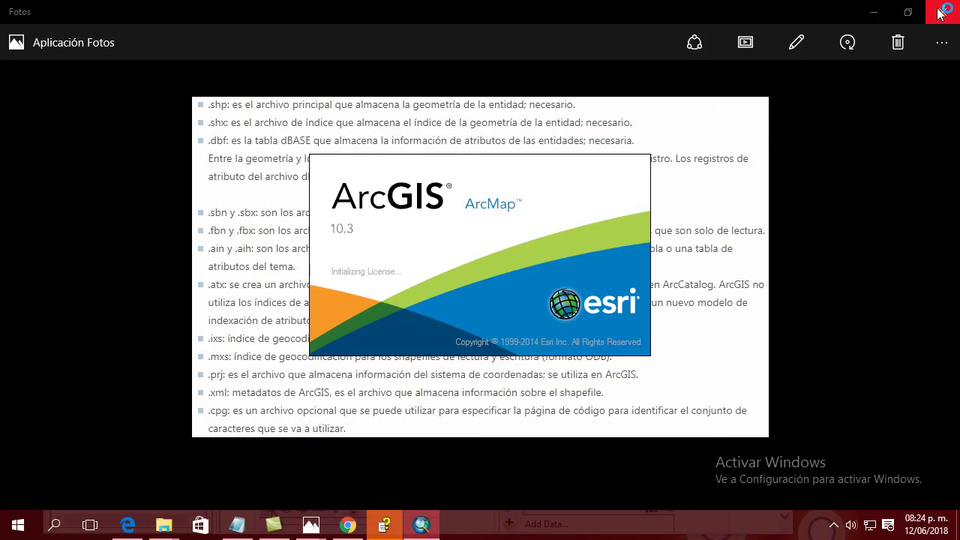
pyautogui.click(874, 9)
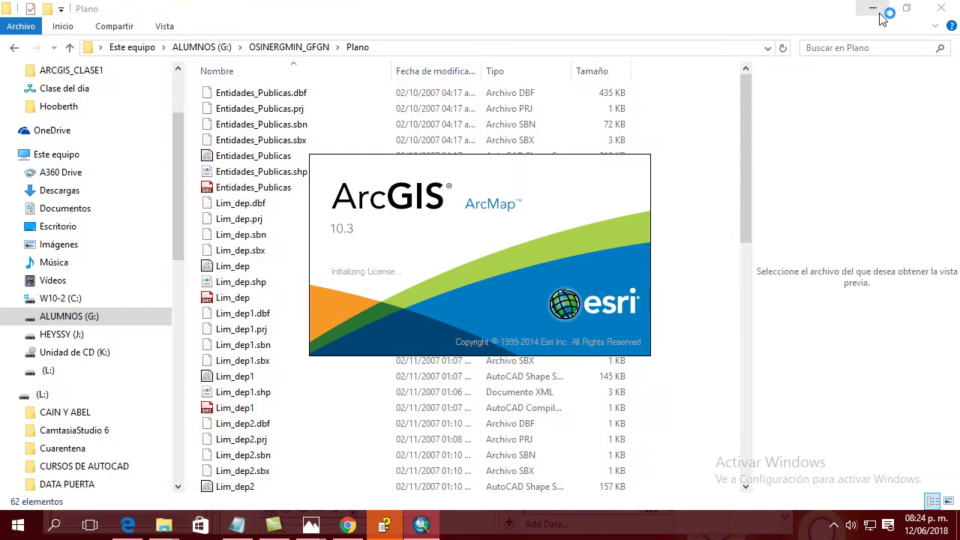
pyautogui.click(881, 13)
pyautogui.click(881, 13)
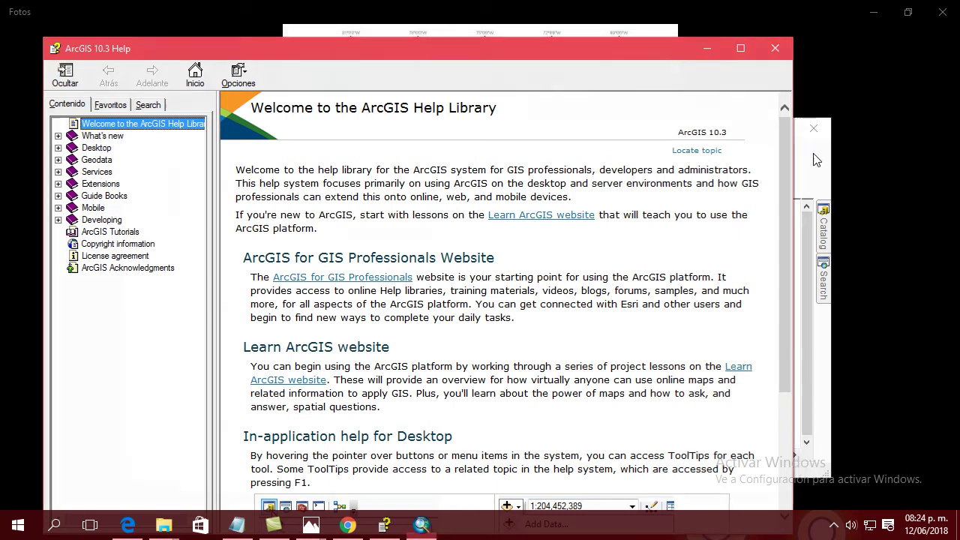
pyautogui.click(774, 48)
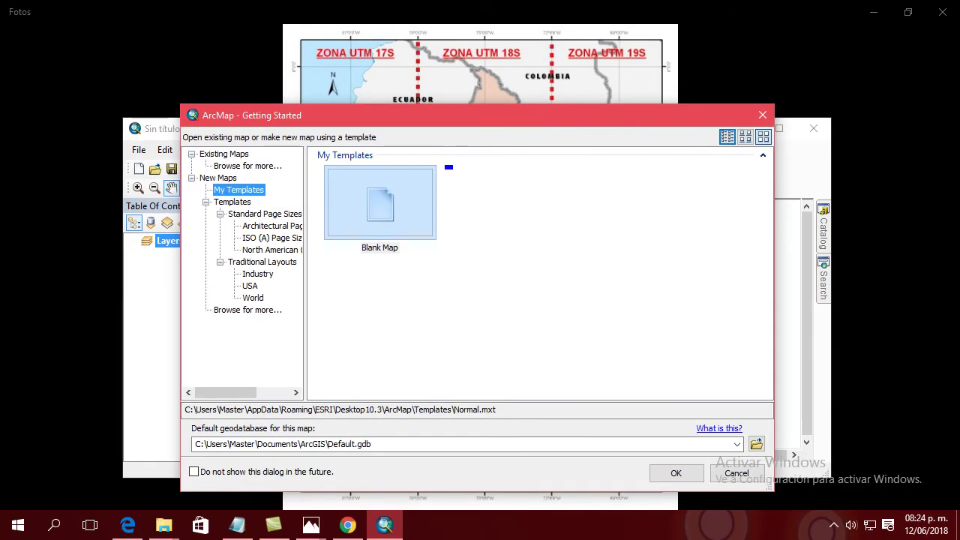
pyautogui.moveTo(581, 153); pyautogui.dragTo(688, 233)
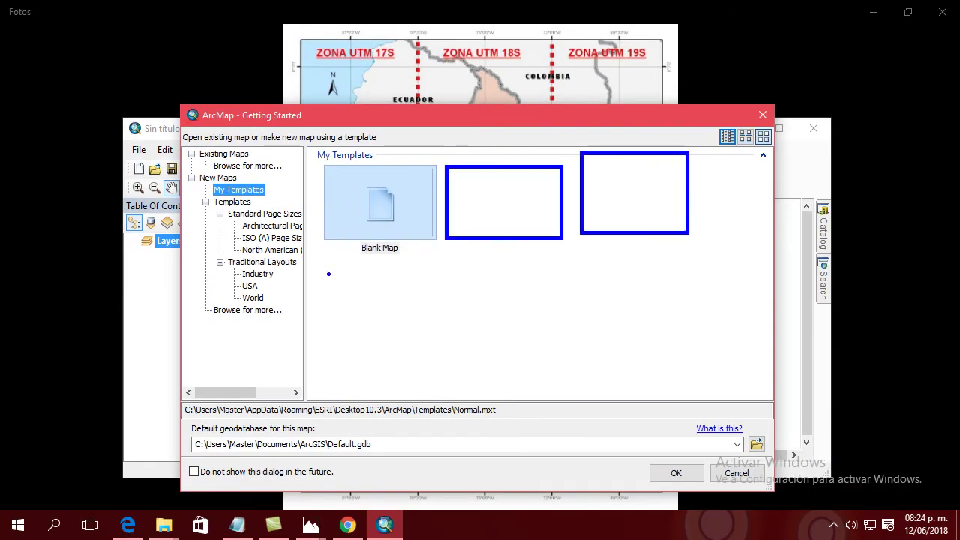
pyautogui.moveTo(328, 273); pyautogui.dragTo(435, 329)
pyautogui.press('Escape')
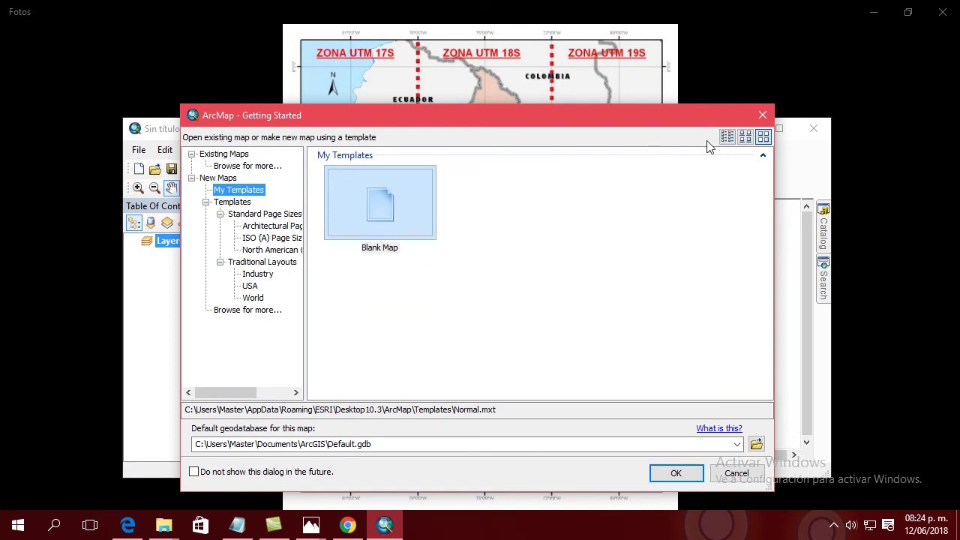
# - Dismiss the Getting Started dialog, then maximize the blank ArcMap document and close the floating ArcBruTile toolbar
pyautogui.click(762, 117)
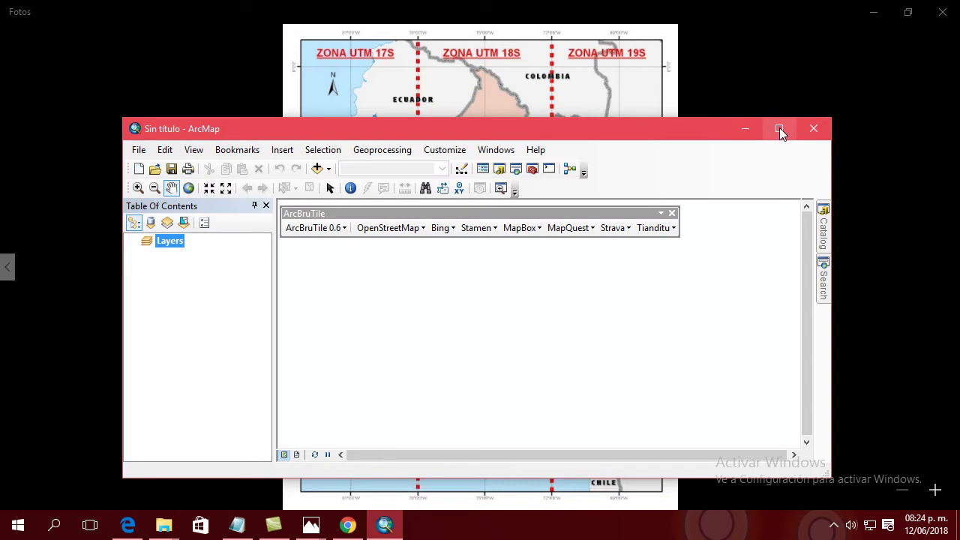
pyautogui.click(779, 128)
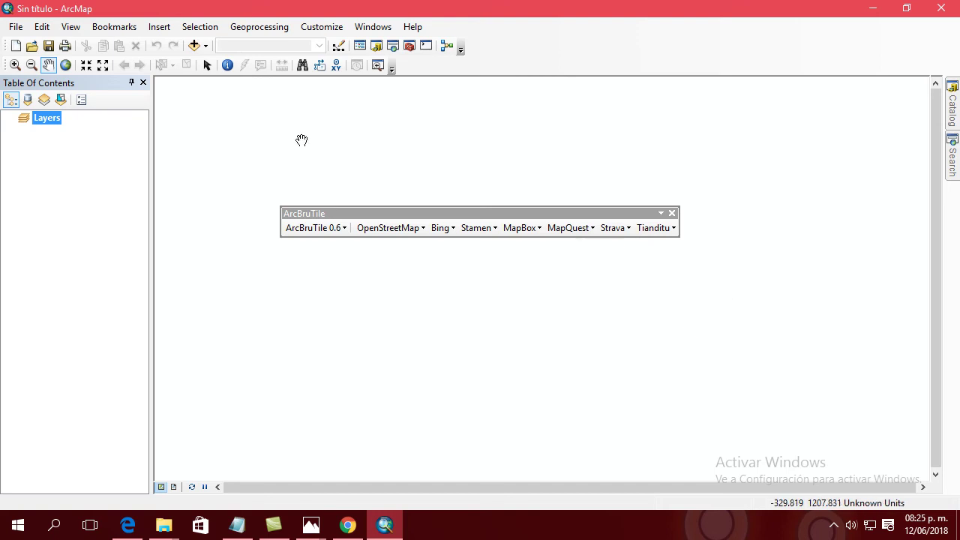
pyautogui.click(672, 213)
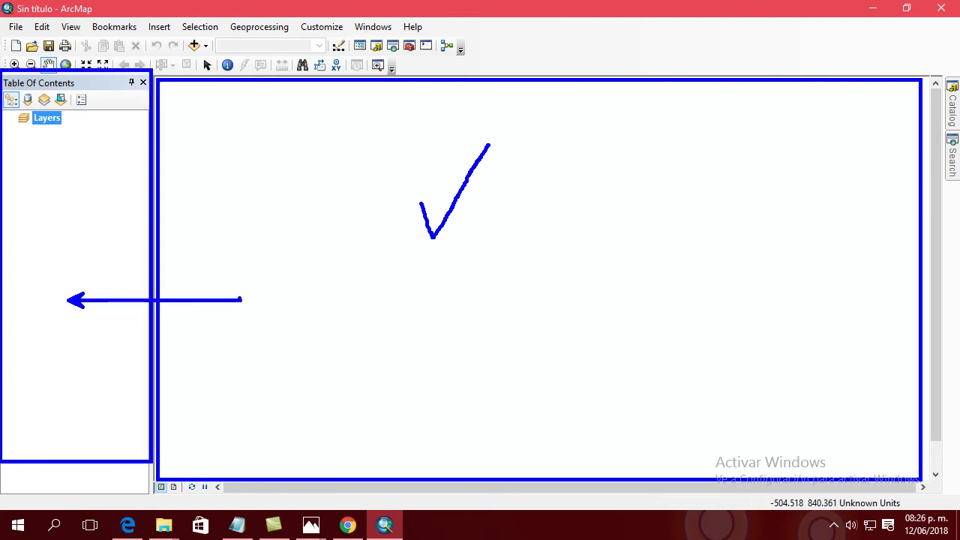
pyautogui.write('tTO')
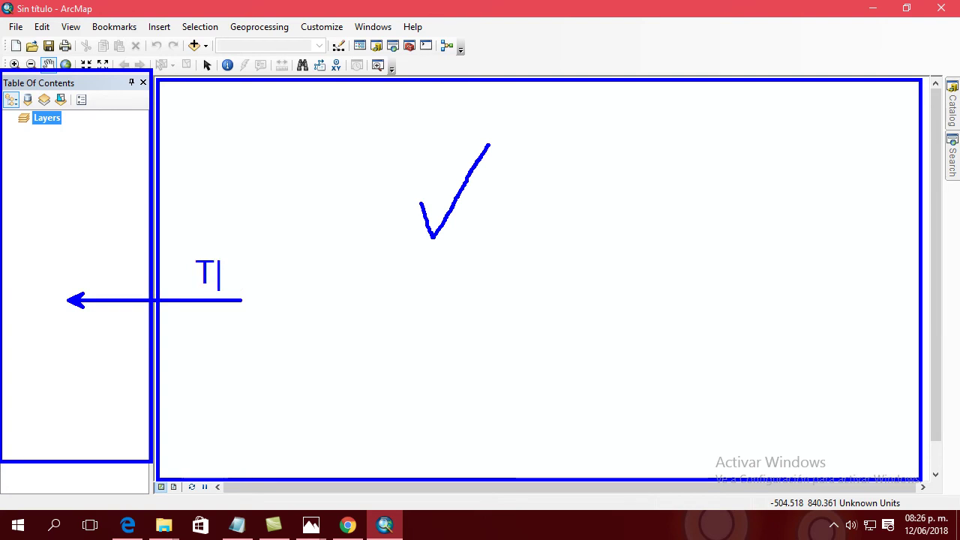
pyautogui.write('C')
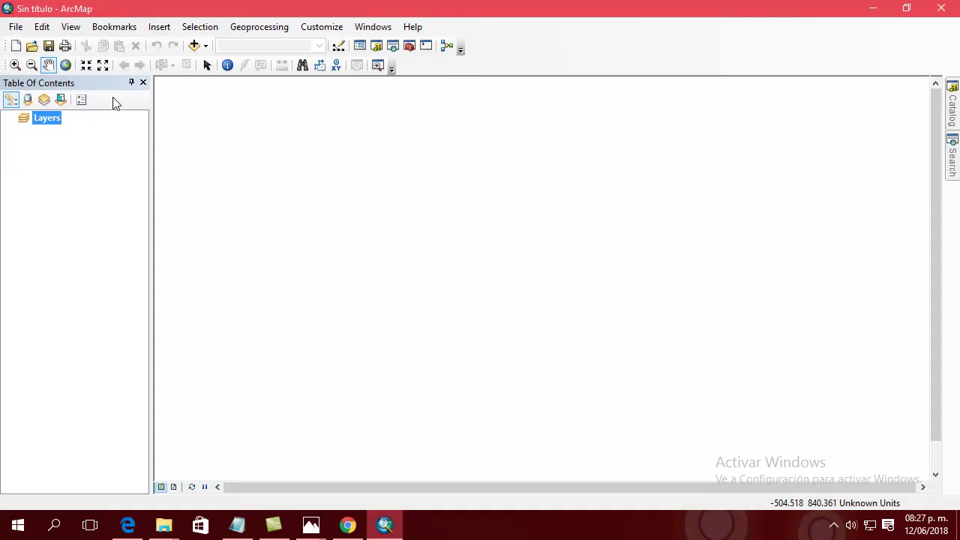
# - Close the Table Of Contents window and restore it
pyautogui.click(143, 83)
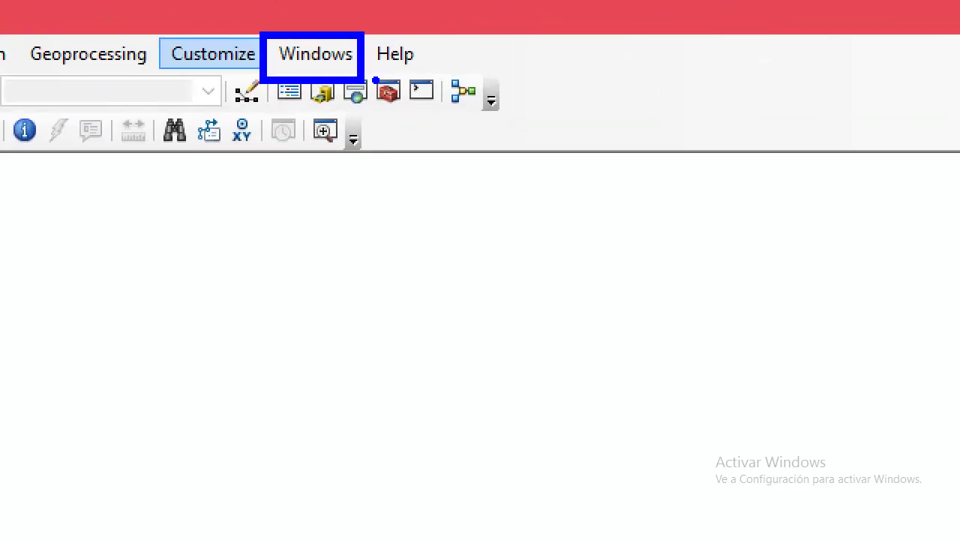
pyautogui.click(318, 56)
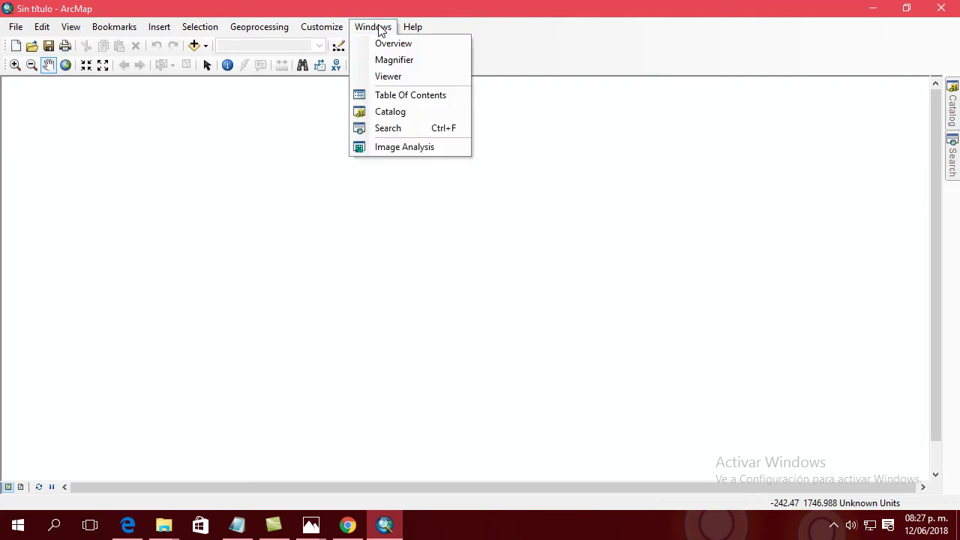
pyautogui.click(398, 97)
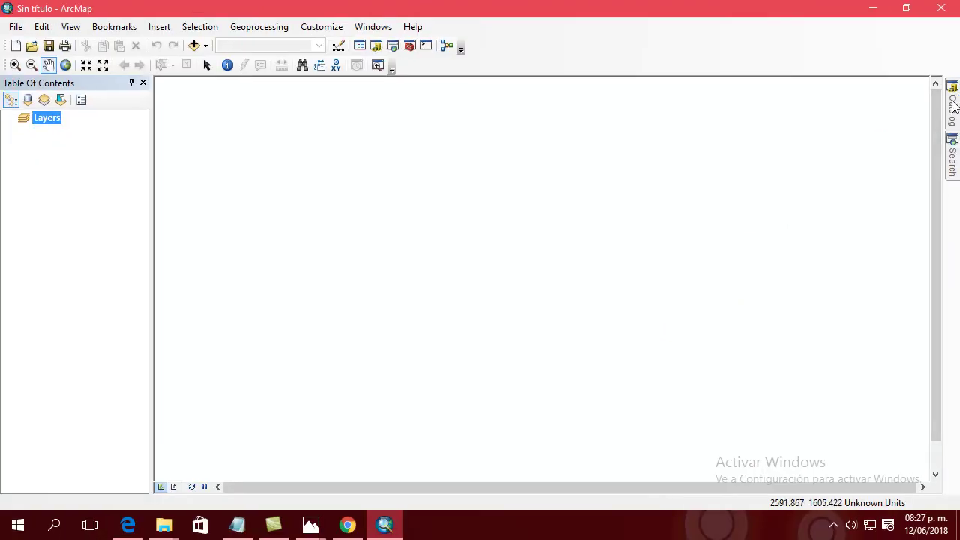
# - Add Manzanas.shp to the map from the Plano folder of the G:\OSINERGMIN_GFGN folder connection in the Catalog
pyautogui.click(953, 105)
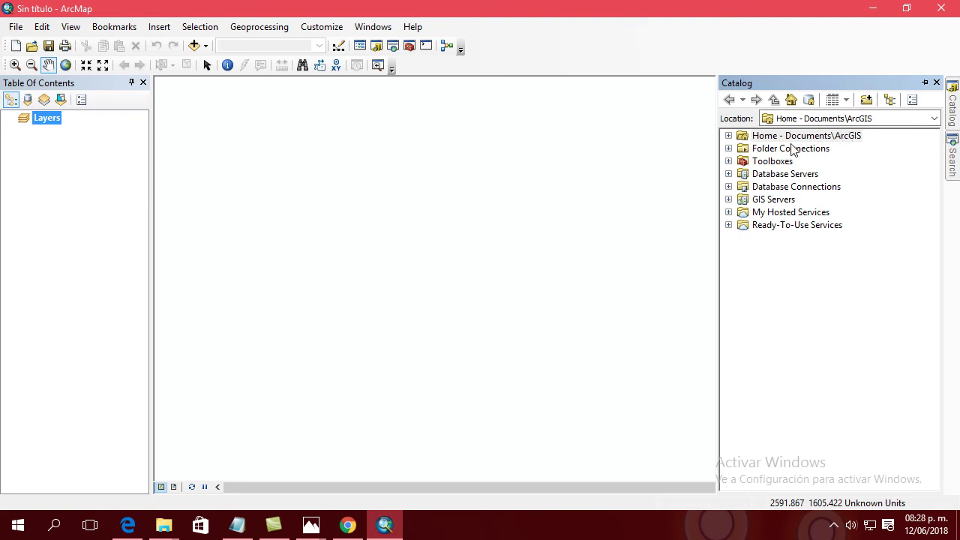
pyautogui.click(729, 148)
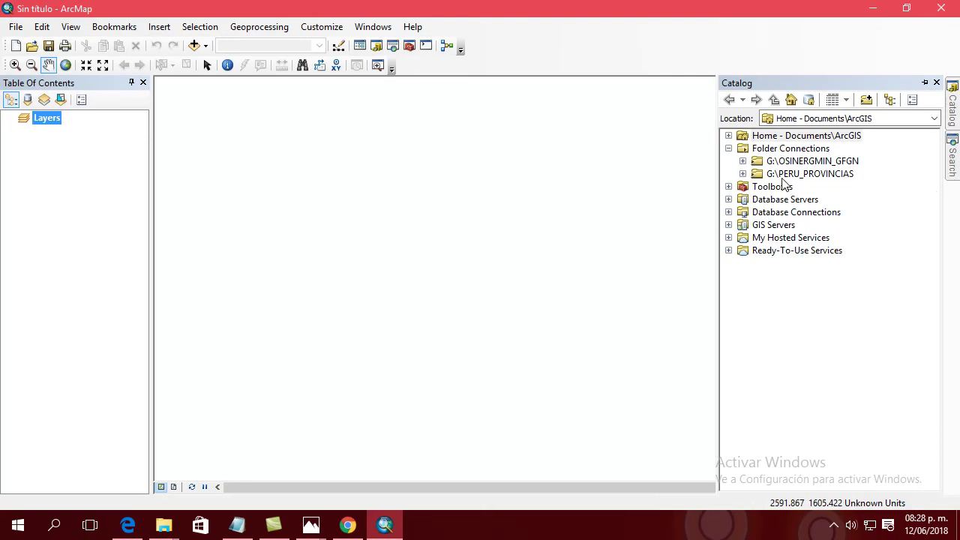
pyautogui.click(742, 161)
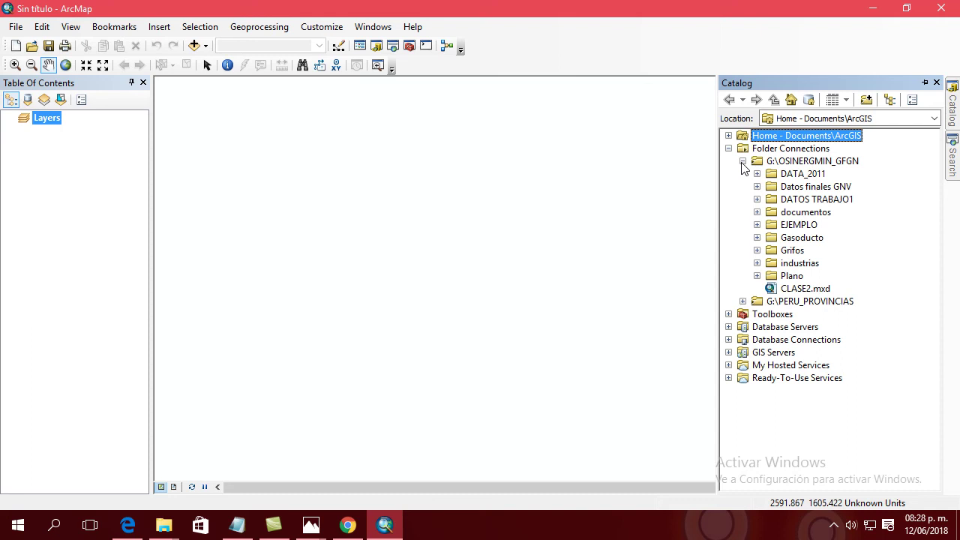
pyautogui.click(757, 276)
pyautogui.scroll(-1, 939, 300)
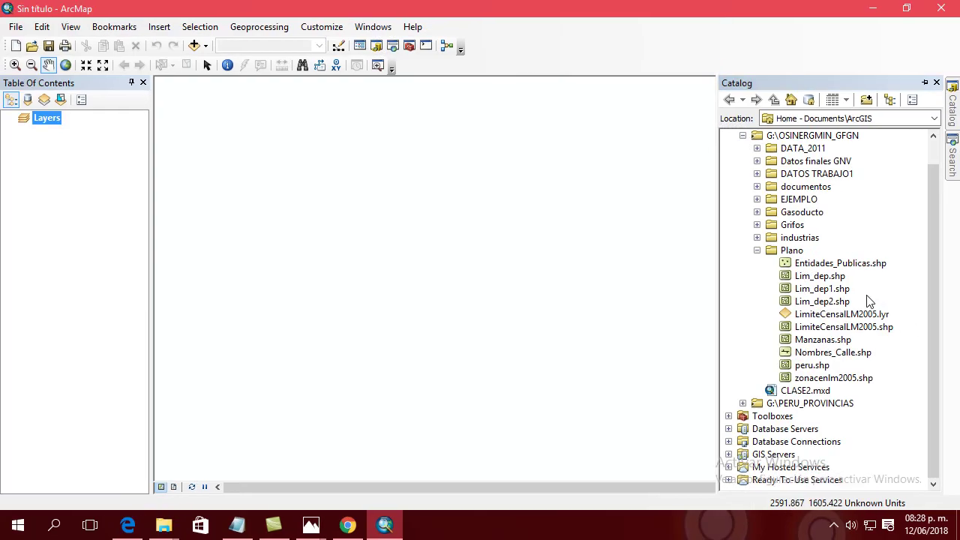
pyautogui.click(848, 341)
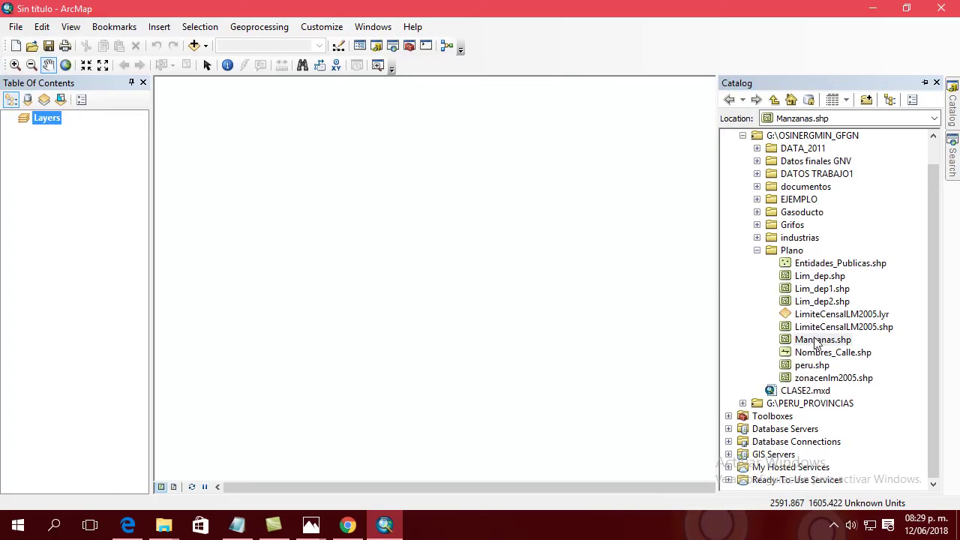
pyautogui.moveTo(817, 342)
pyautogui.mouseDown()
pyautogui.moveTo(698, 342)
pyautogui.moveTo(465, 278)
pyautogui.mouseUp()
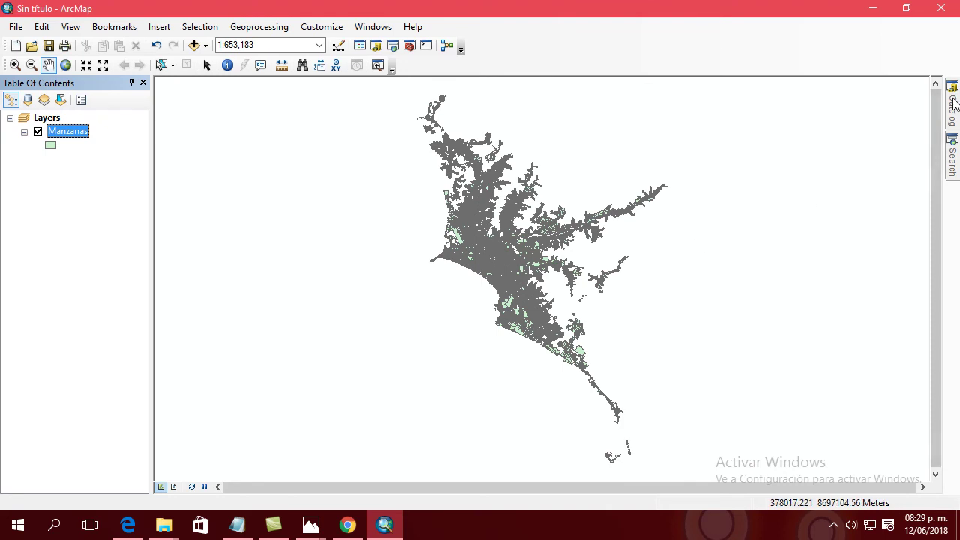
# - Rename the Layers data frame as CLASE 1
pyautogui.moveTo(953, 103)
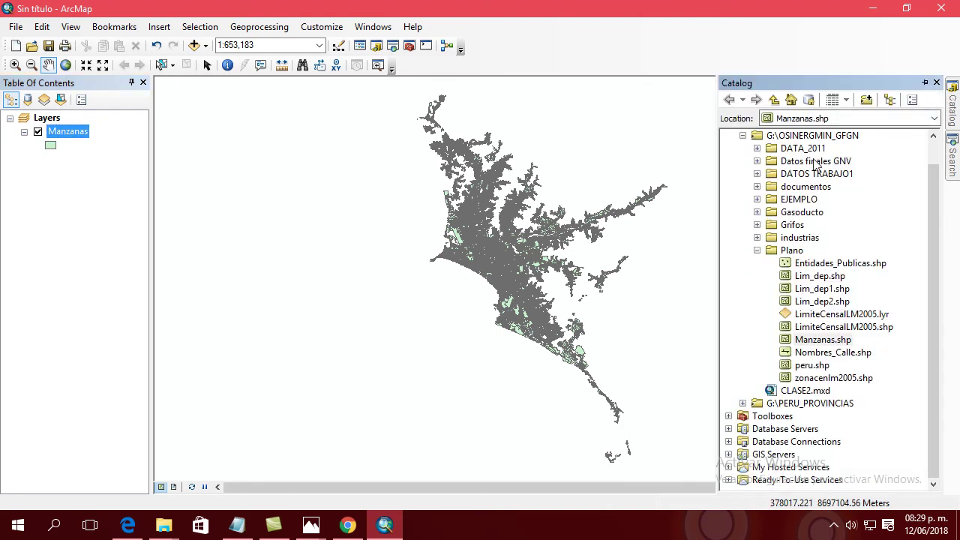
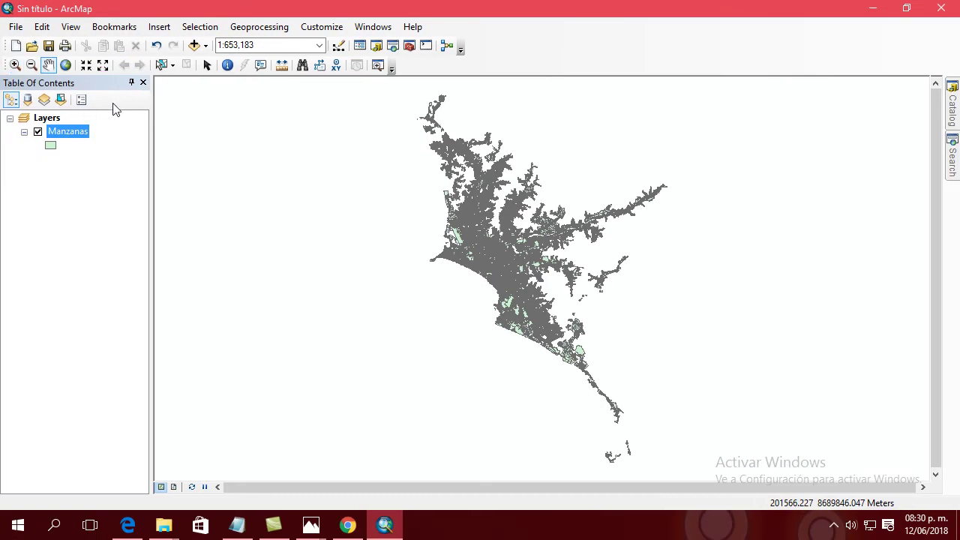
pyautogui.click(51, 118)
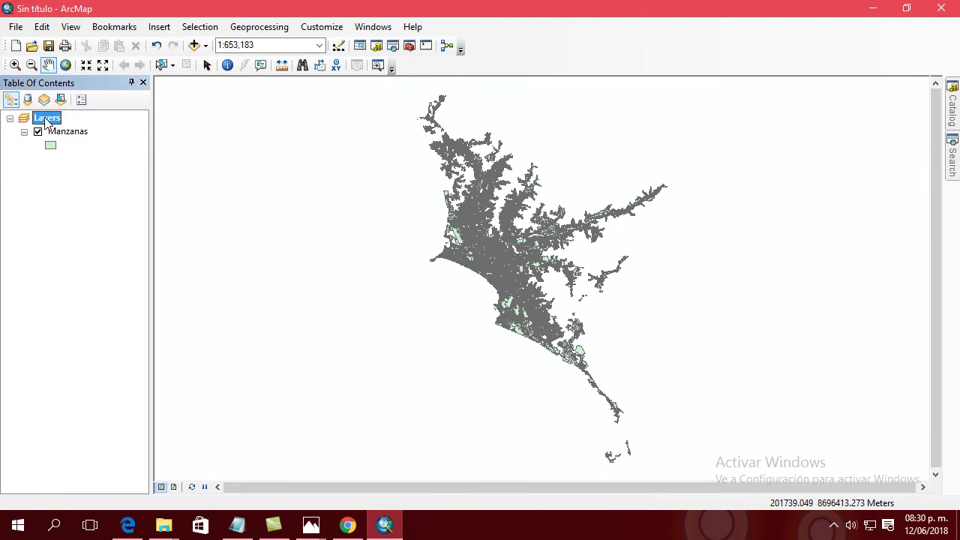
pyautogui.click(47, 120)
pyautogui.write('CLASE 1')
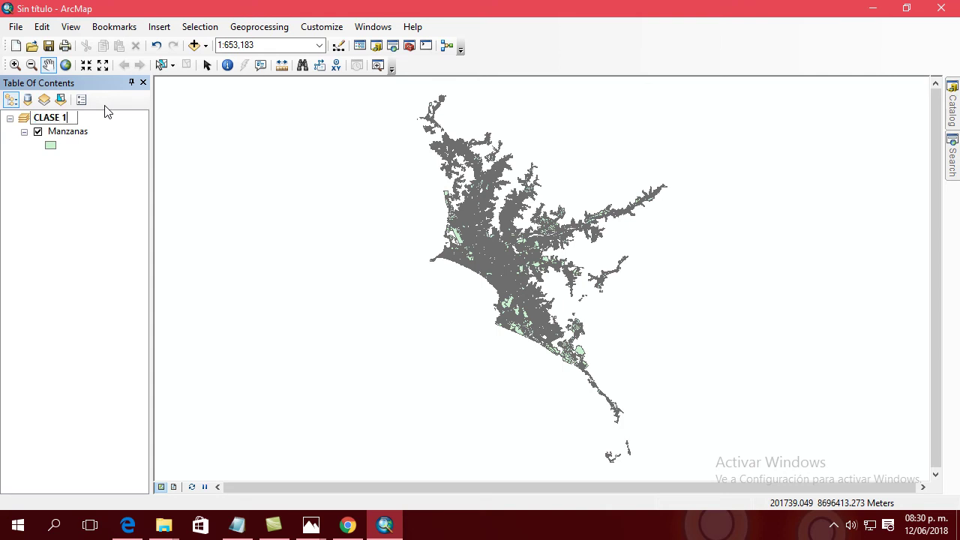
pyautogui.press('Return')
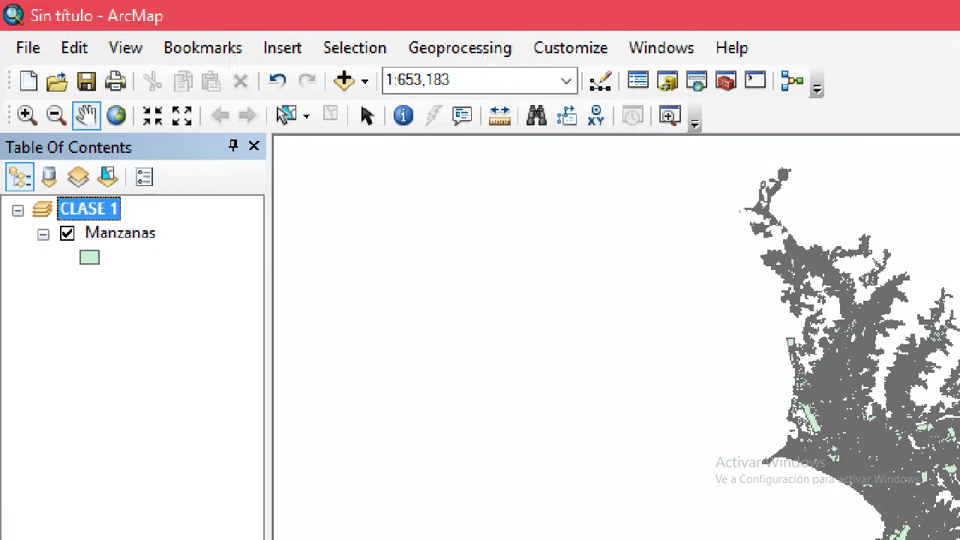
pyautogui.moveTo(114, 221)
pyautogui.mouseDown()
pyautogui.moveTo(163, 285)
pyautogui.moveTo(131, 229)
pyautogui.mouseUp()
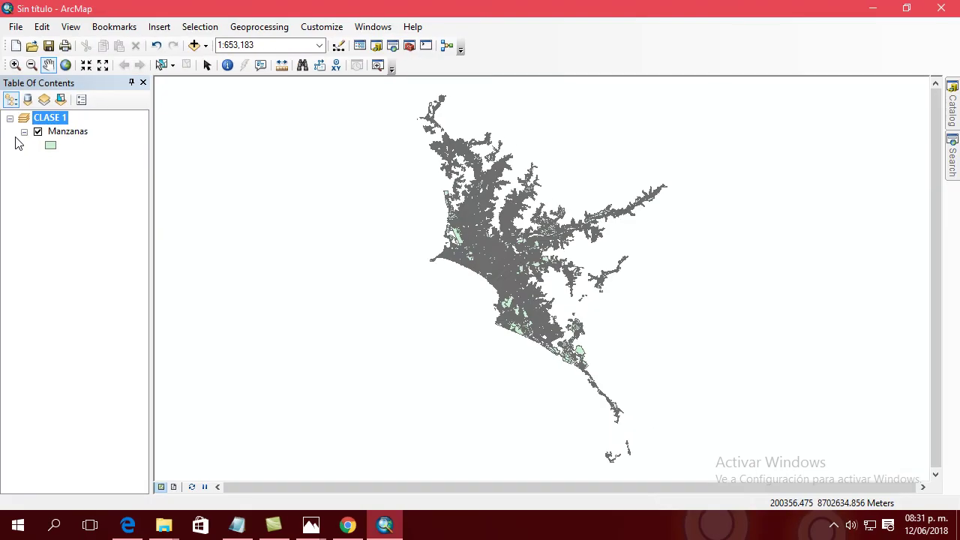
# - Review the general properties and coordinate system of the CLASE 1 data frame, then close its properties
pyautogui.doubleClick(51, 118)
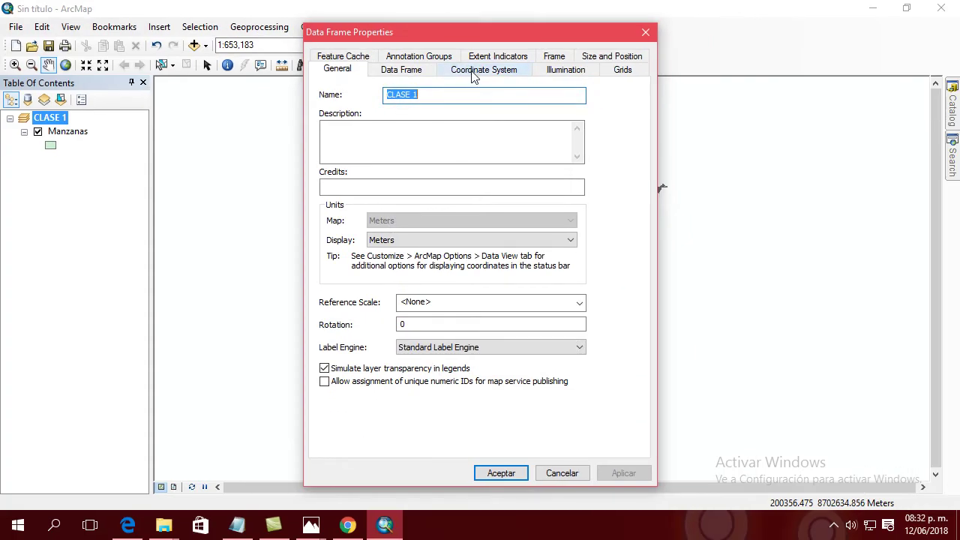
pyautogui.click(473, 73)
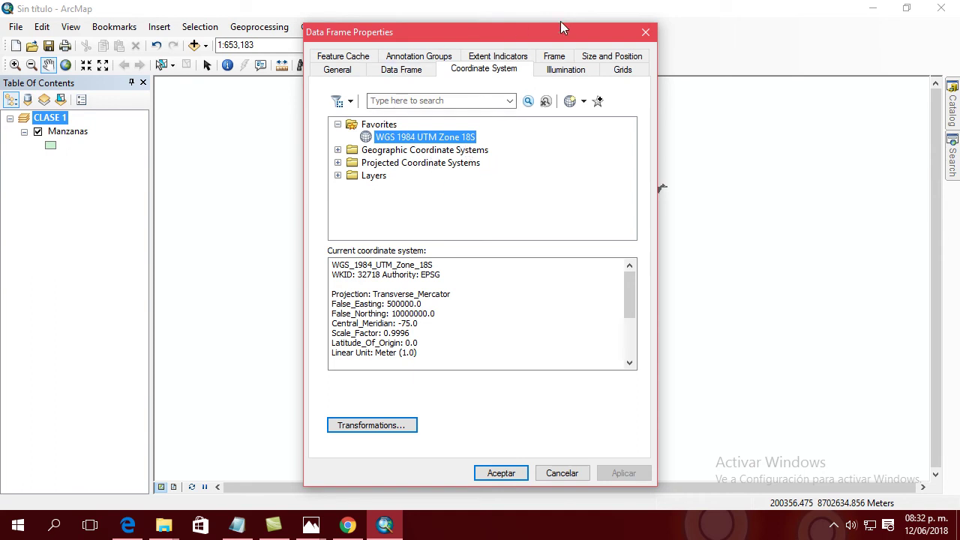
pyautogui.click(523, 469)
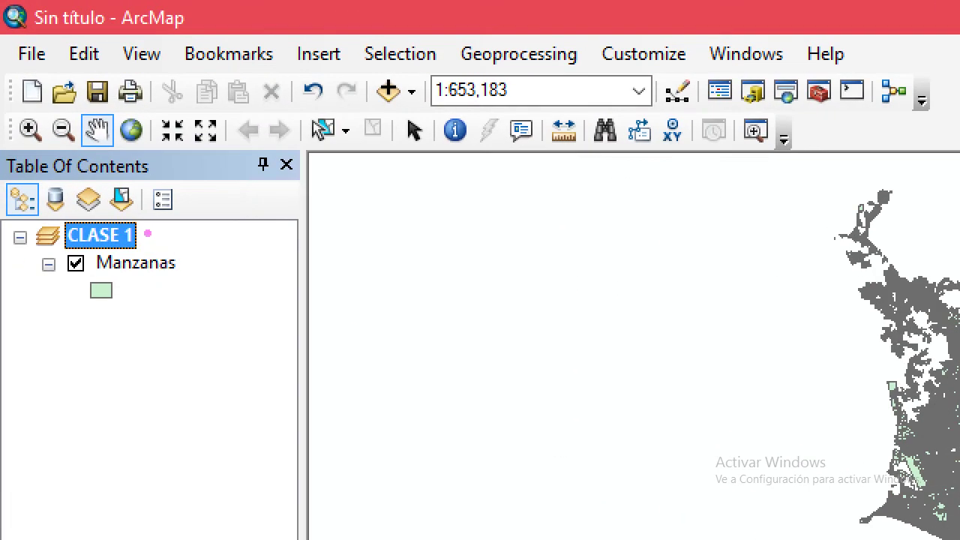
pyautogui.moveTo(148, 234); pyautogui.dragTo(222, 210)
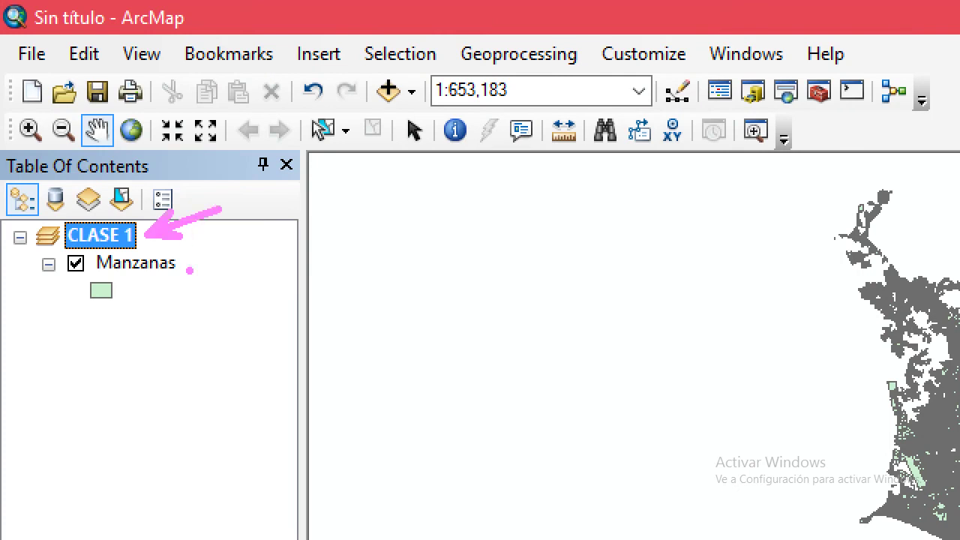
pyautogui.moveTo(182, 277)
pyautogui.mouseDown()
pyautogui.moveTo(193, 308)
pyautogui.moveTo(282, 388)
pyautogui.mouseUp()
pyautogui.moveTo(213, 288); pyautogui.dragTo(189, 309)
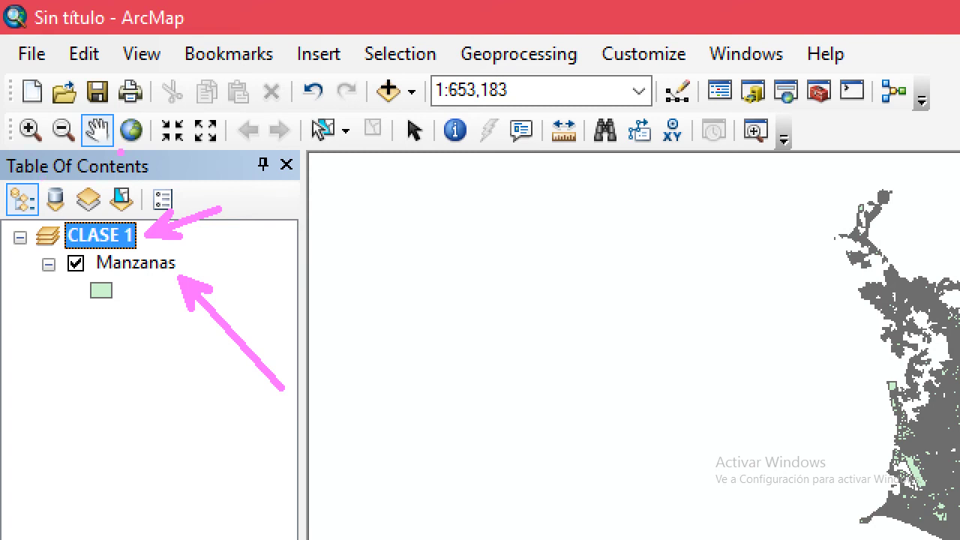
pyautogui.moveTo(282, 34); pyautogui.dragTo(361, 77)
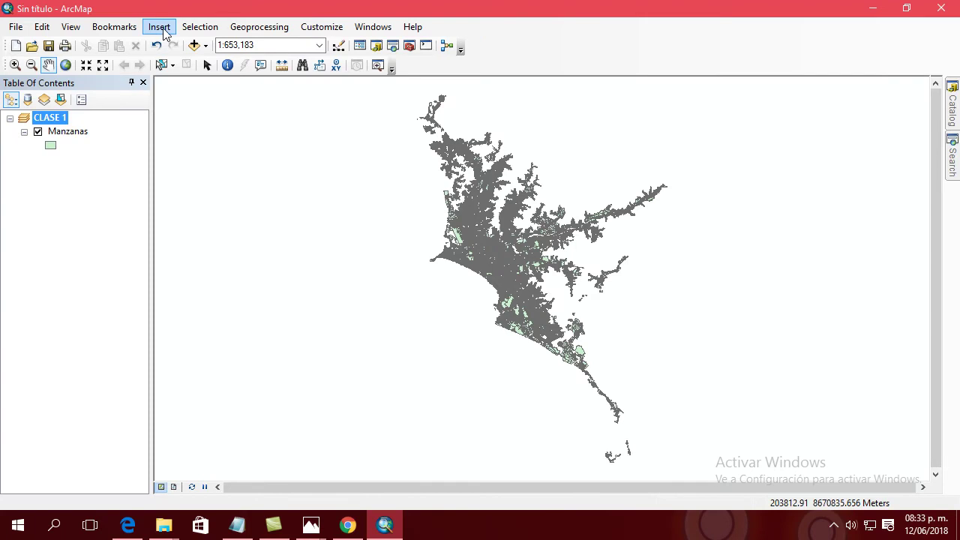
# - Insert a second, empty data frame into the map document
pyautogui.click(319, 54)
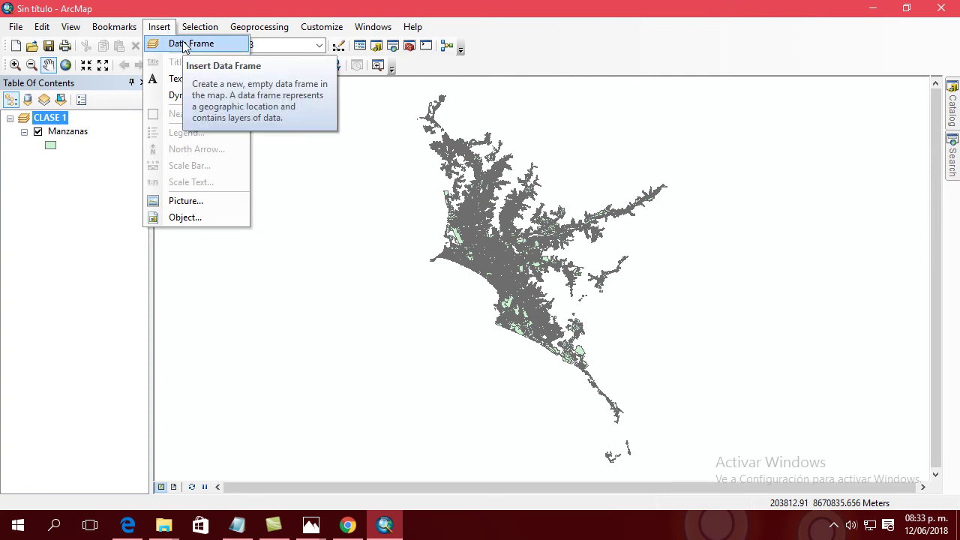
pyautogui.click(185, 45)
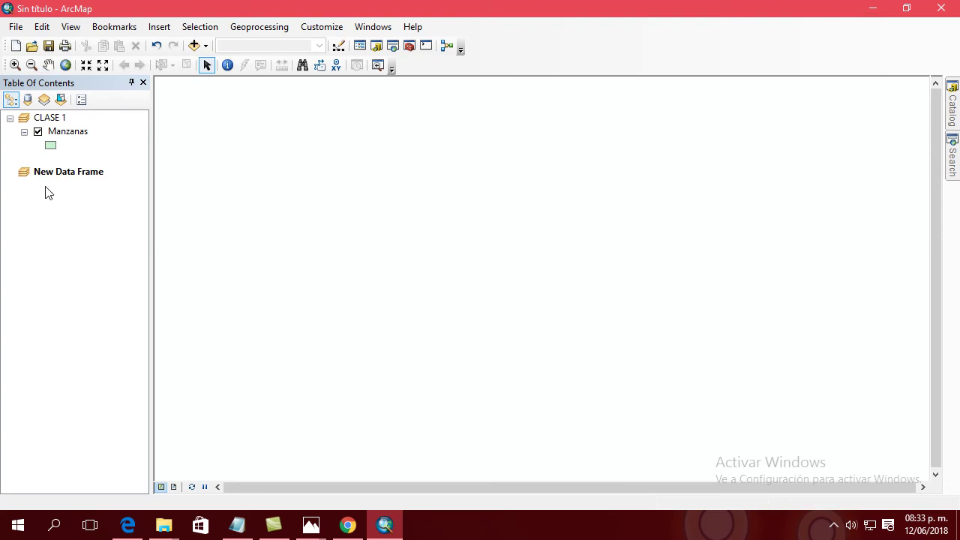
# - Check the coordinate system and general properties of the newly inserted data frame, then close its properties without changes
pyautogui.click(67, 176)
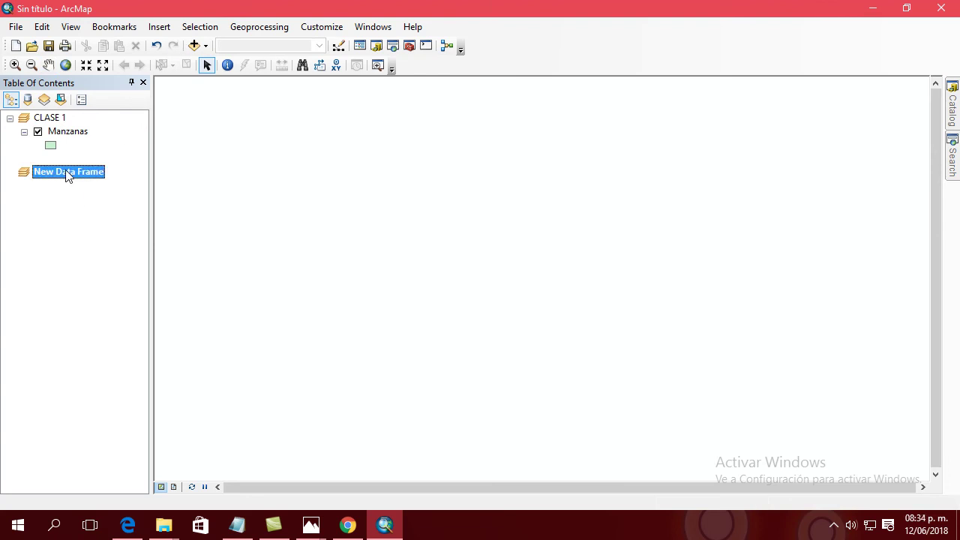
pyautogui.doubleClick(67, 175)
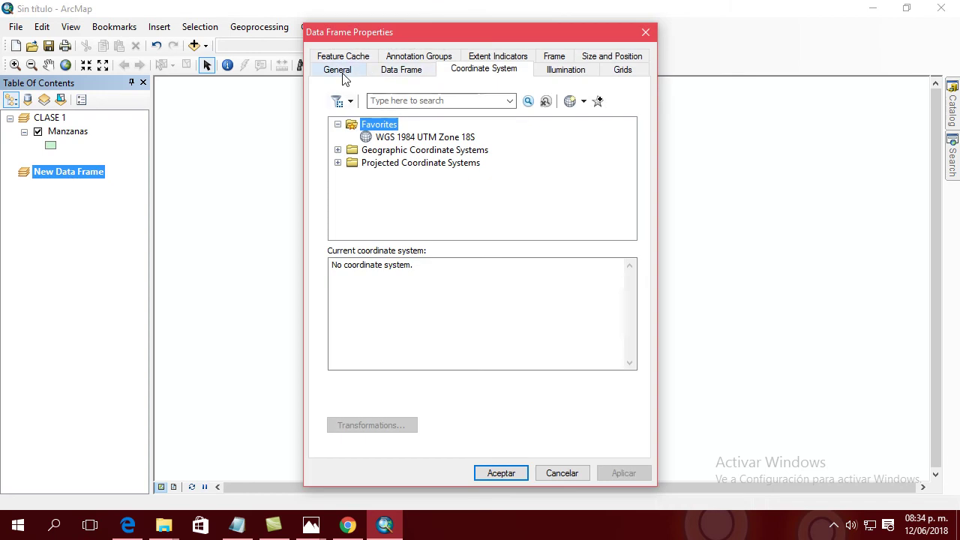
pyautogui.click(341, 71)
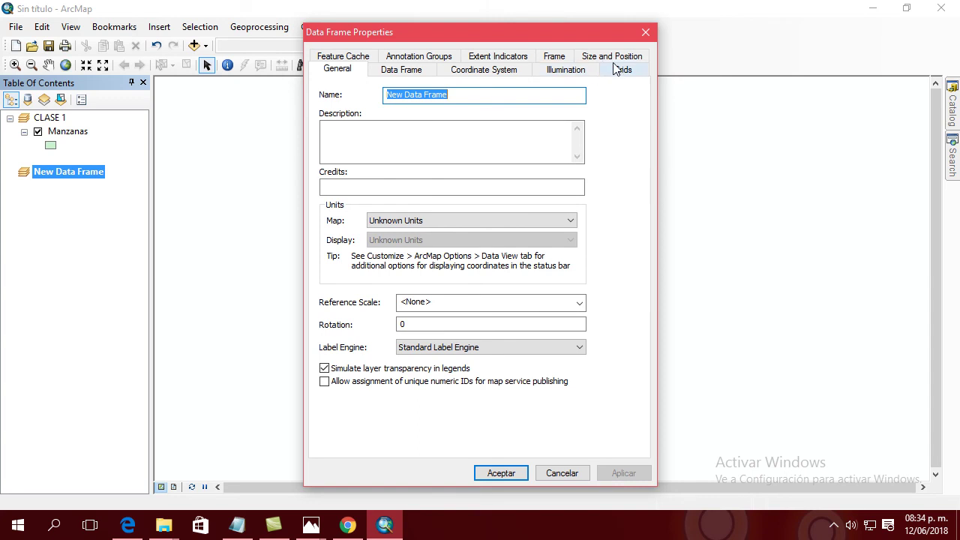
pyautogui.click(645, 32)
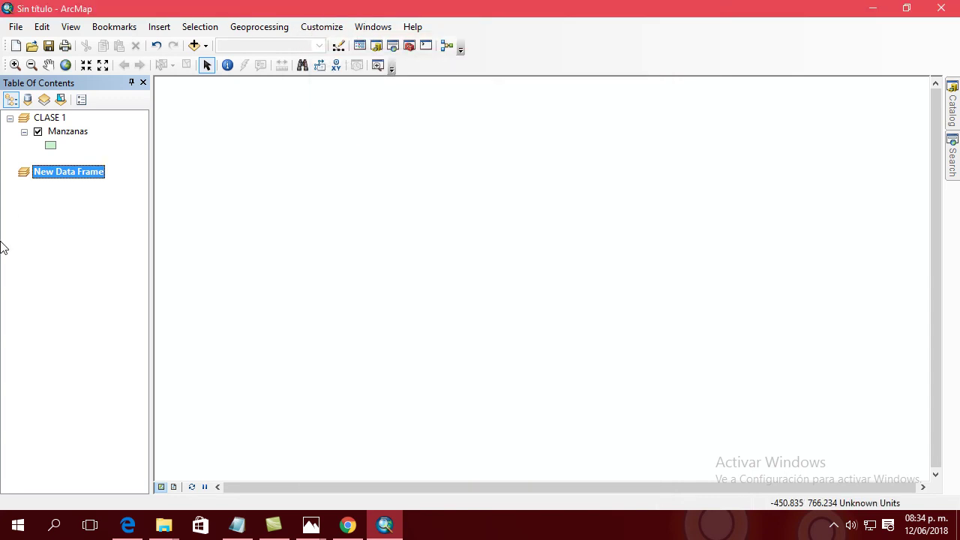
# - Bring up the commands available for the empty New Data Frame
pyautogui.rightClick(72, 180)
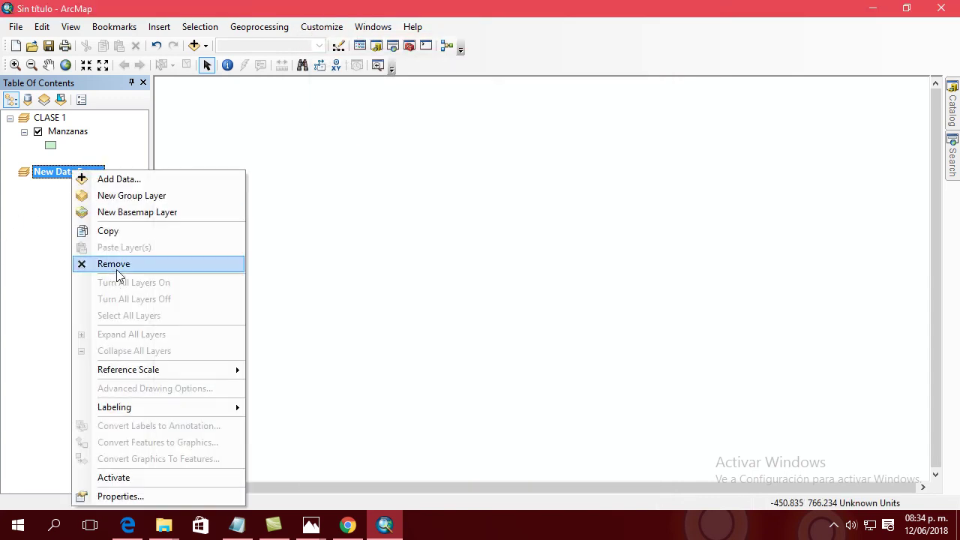